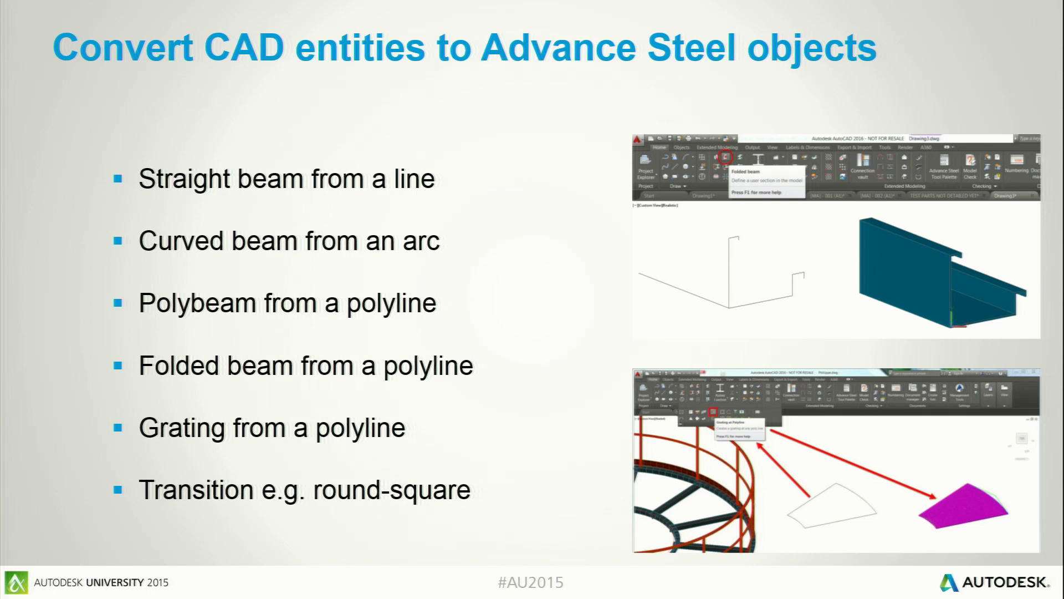
Switch to AutoCAD with Advance Steel and open the drawing "AU2015 - Folded beam.dwg" from the Work folder
key(alt+Tab)
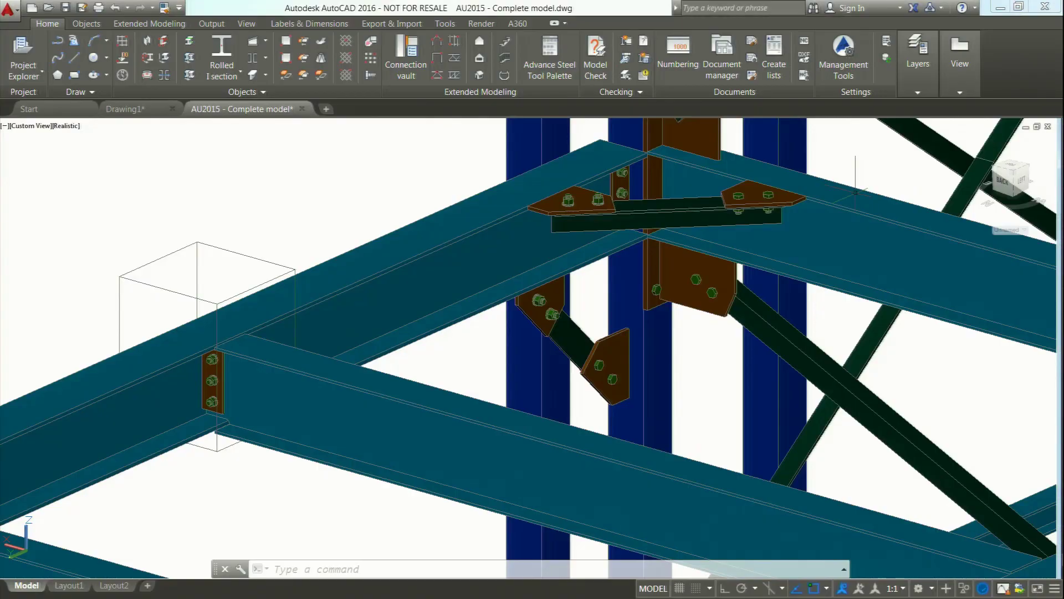
click(48, 7)
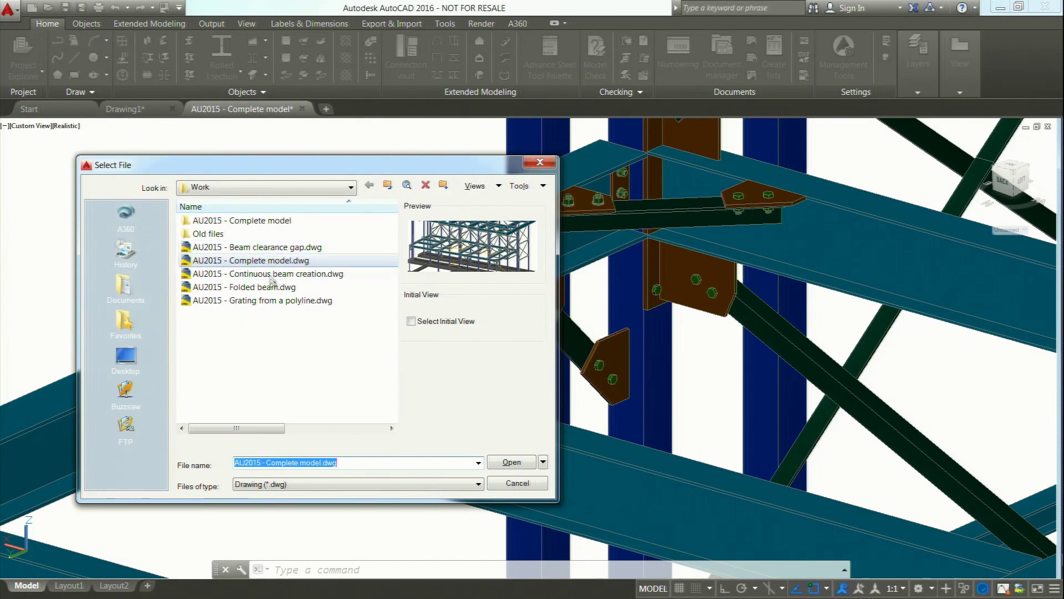
click(260, 288)
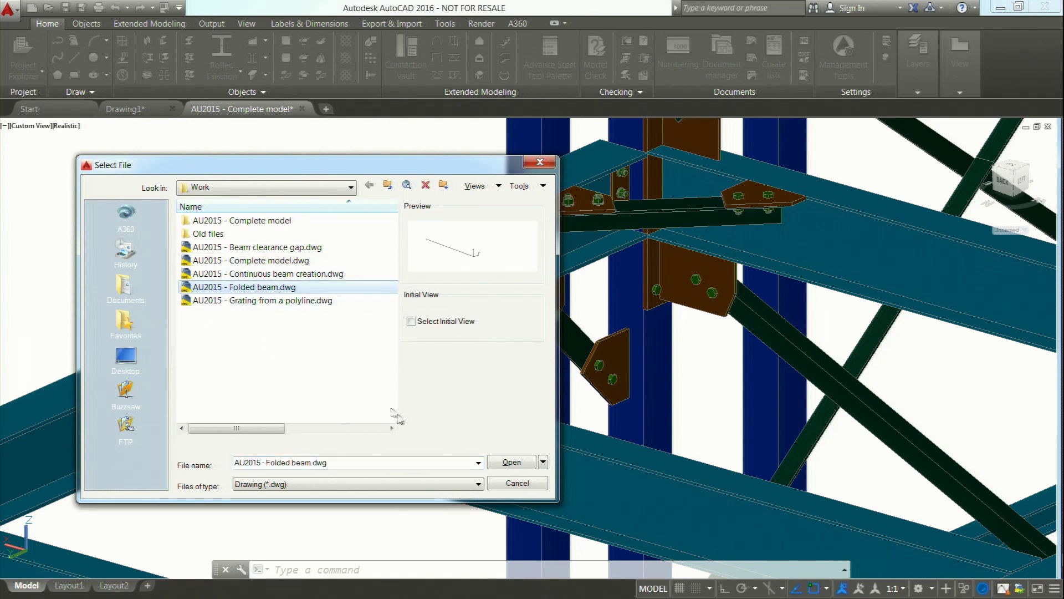
click(511, 462)
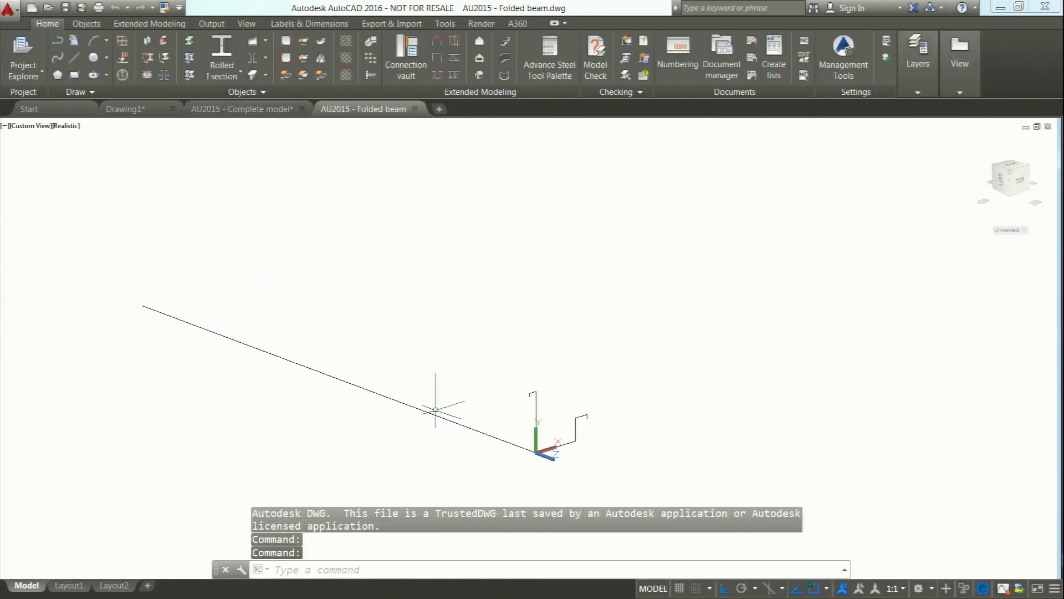
Start a folded beam with the Polyline option and pick the bent polyline profile as its section
scroll(599, 427, up, 2)
scroll(637, 402, down, 3)
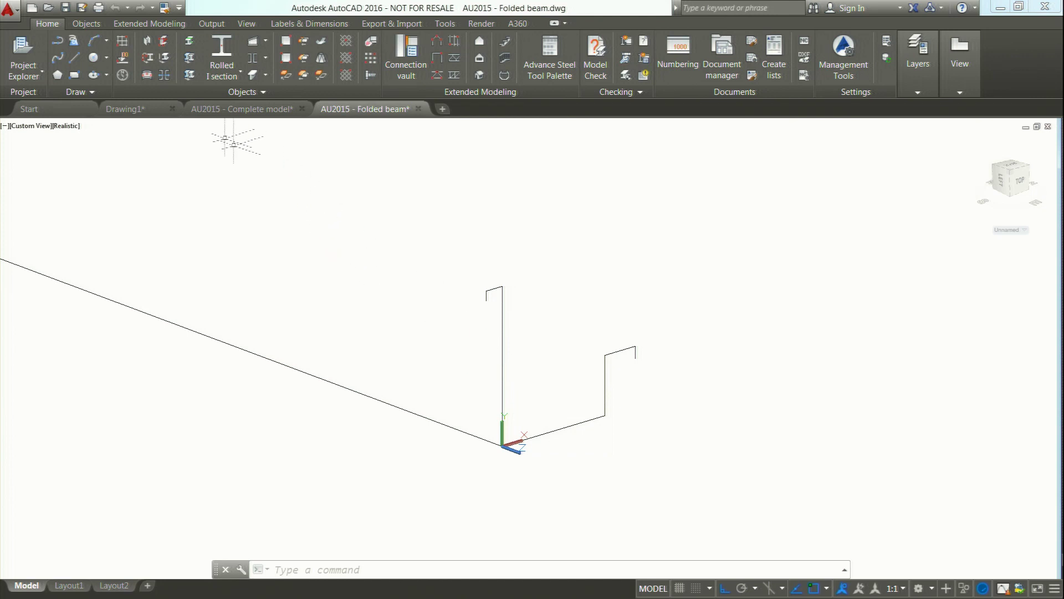
click(164, 42)
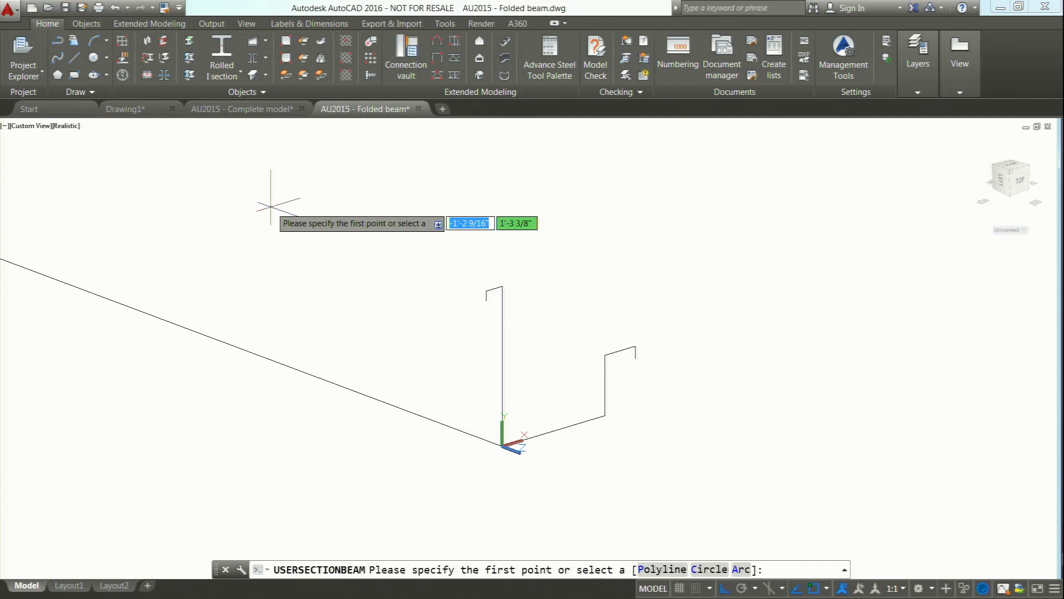
text(p)
key(Return)
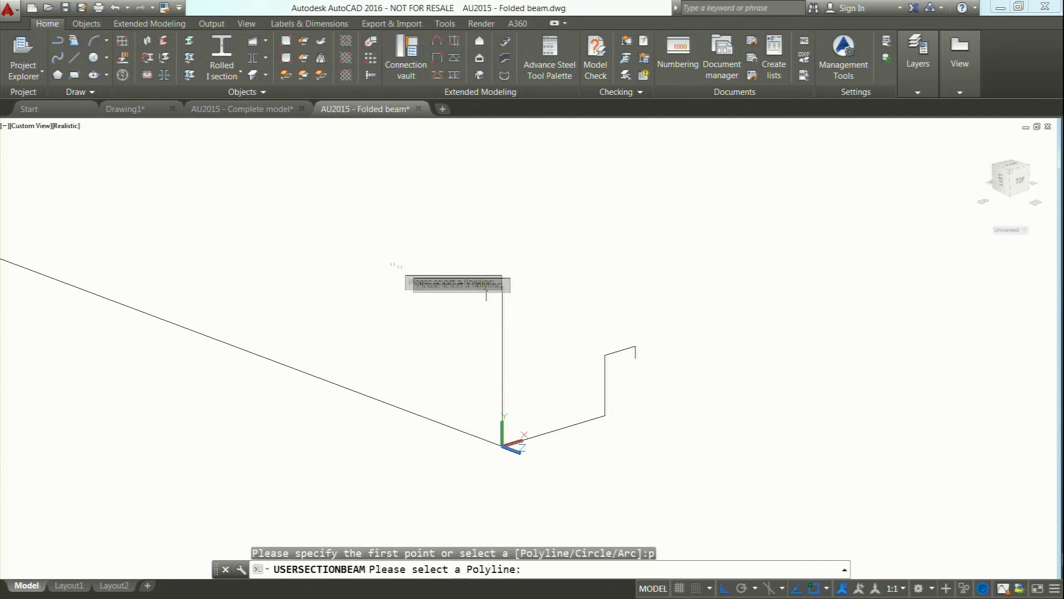
click(501, 312)
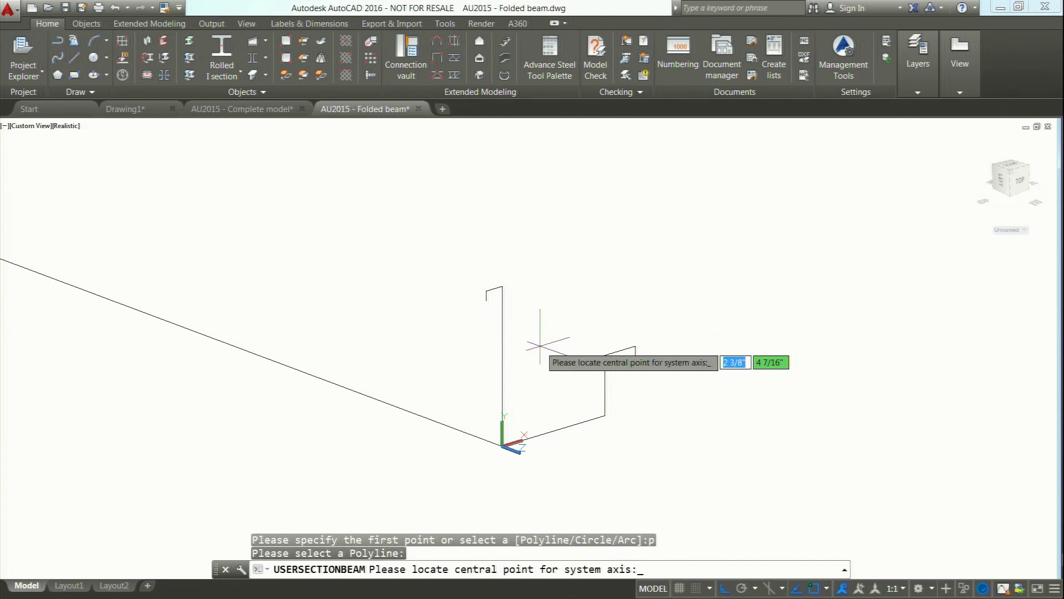
Snap the system axis's central point and start point to the endpoint where the long line meets the profile
shift+right_click(540, 345)
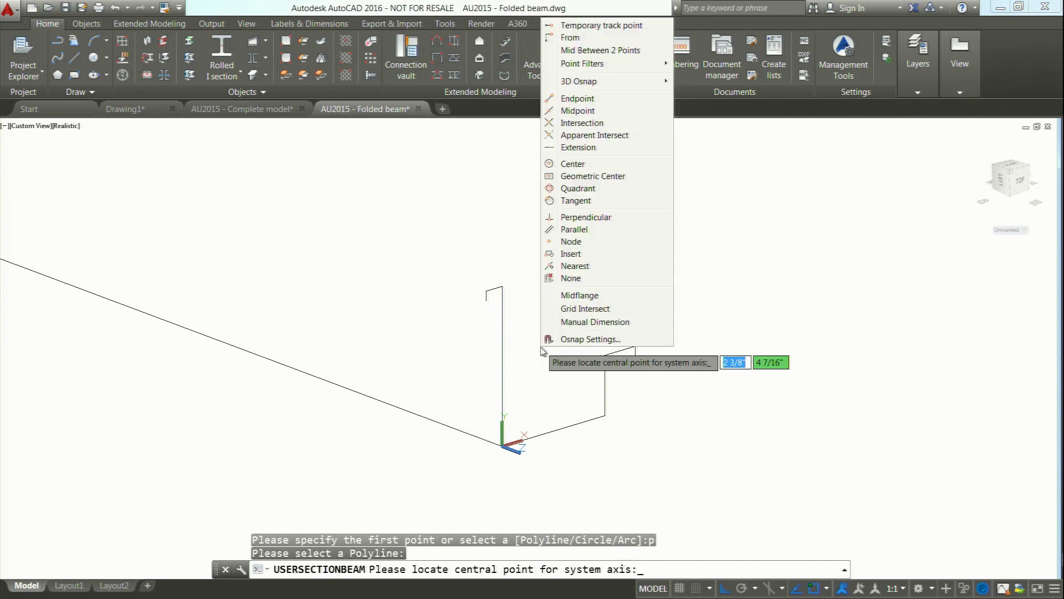
click(602, 105)
click(503, 445)
shift+right_click(553, 454)
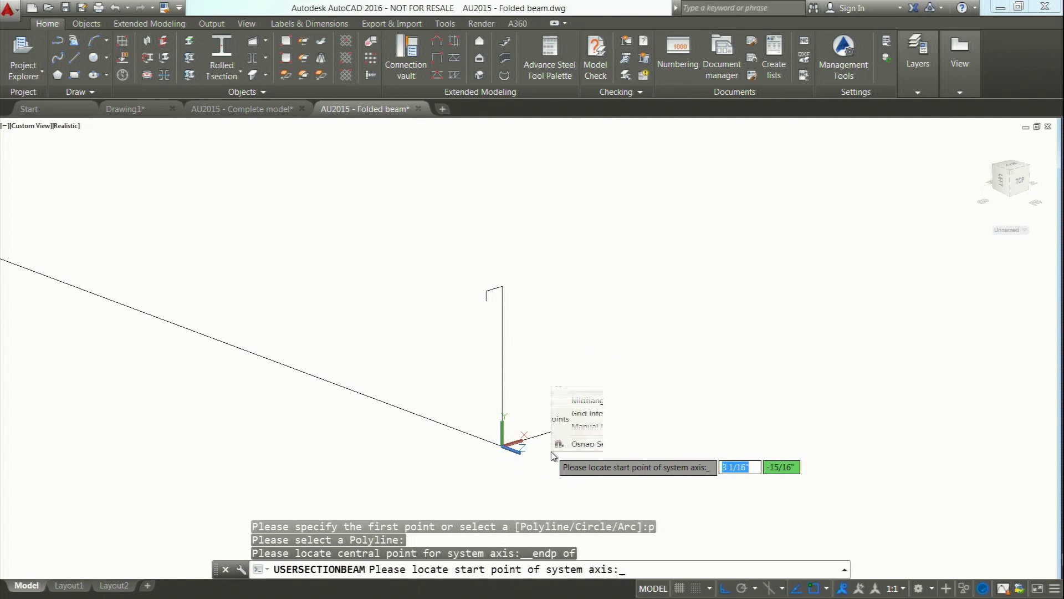
click(588, 204)
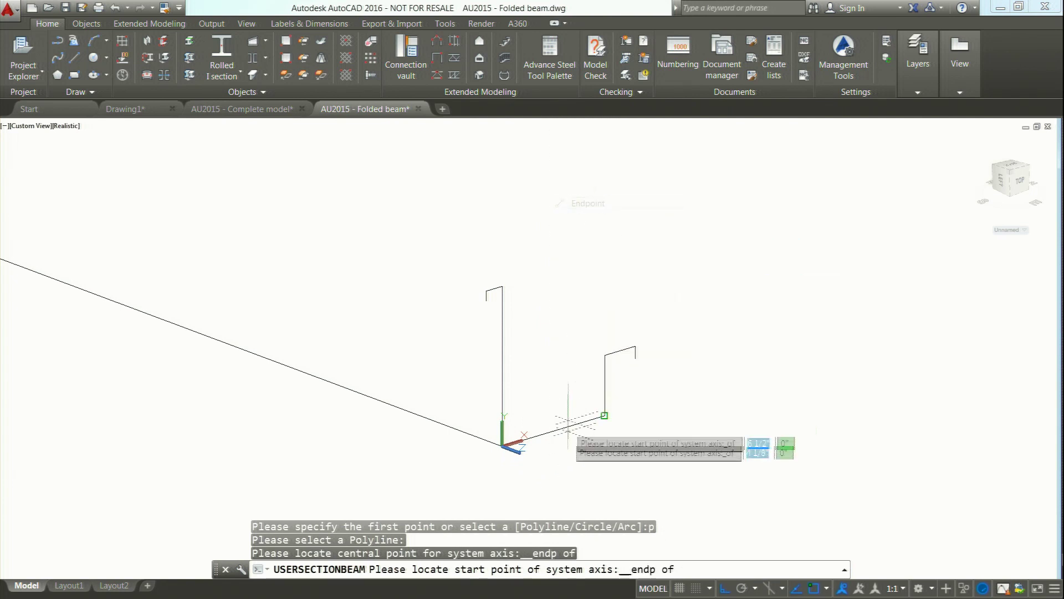
click(502, 445)
Snap the system axis's end point to the far endpoint of the long line to create the folded beam
scroll(501, 427, down, 2)
middle_drag(499, 424, 687, 486)
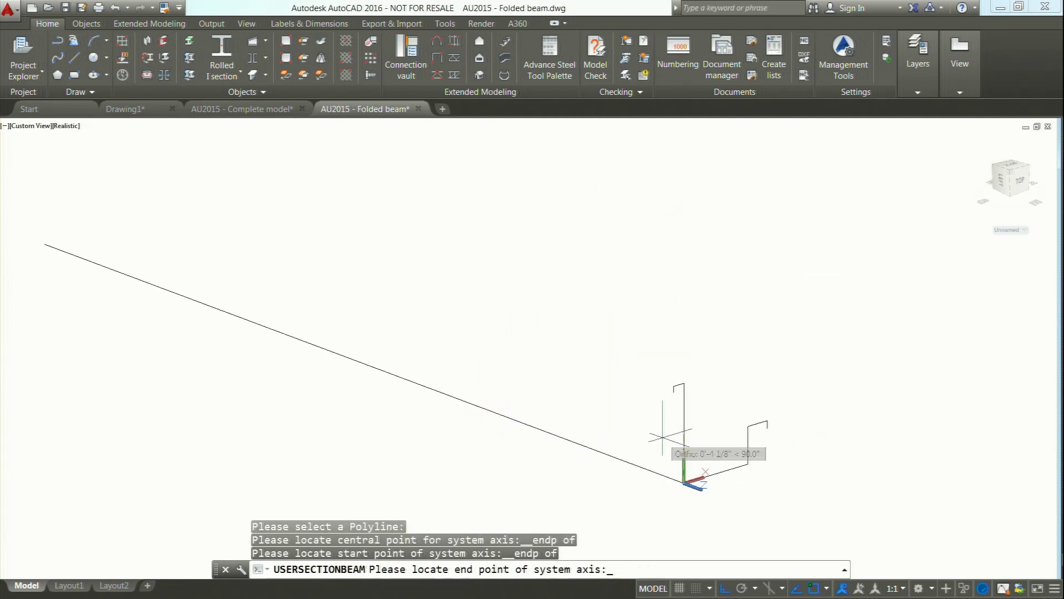
shift+right_click(552, 367)
click(586, 116)
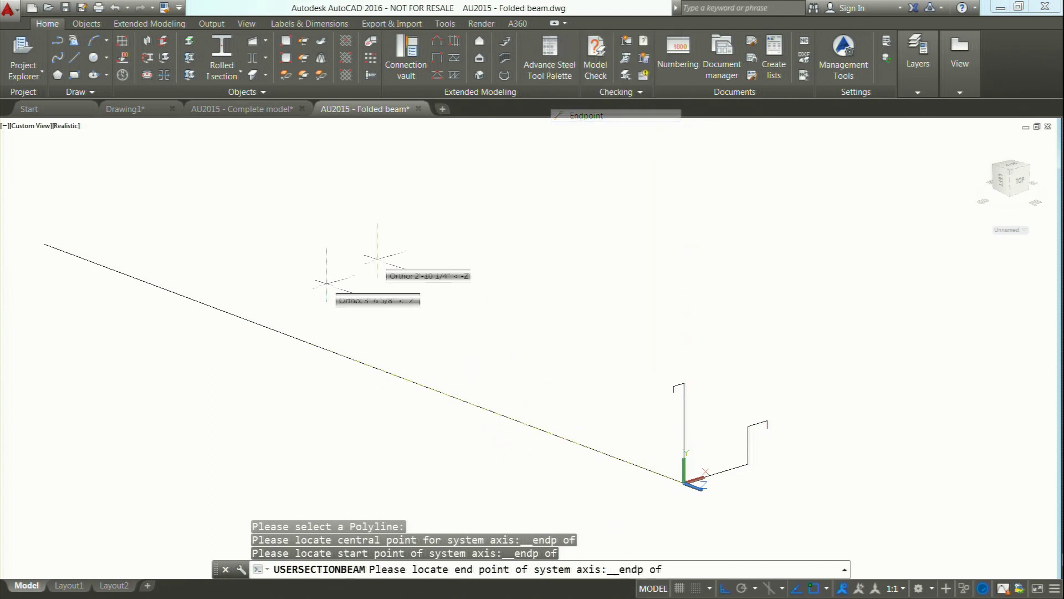
click(44, 244)
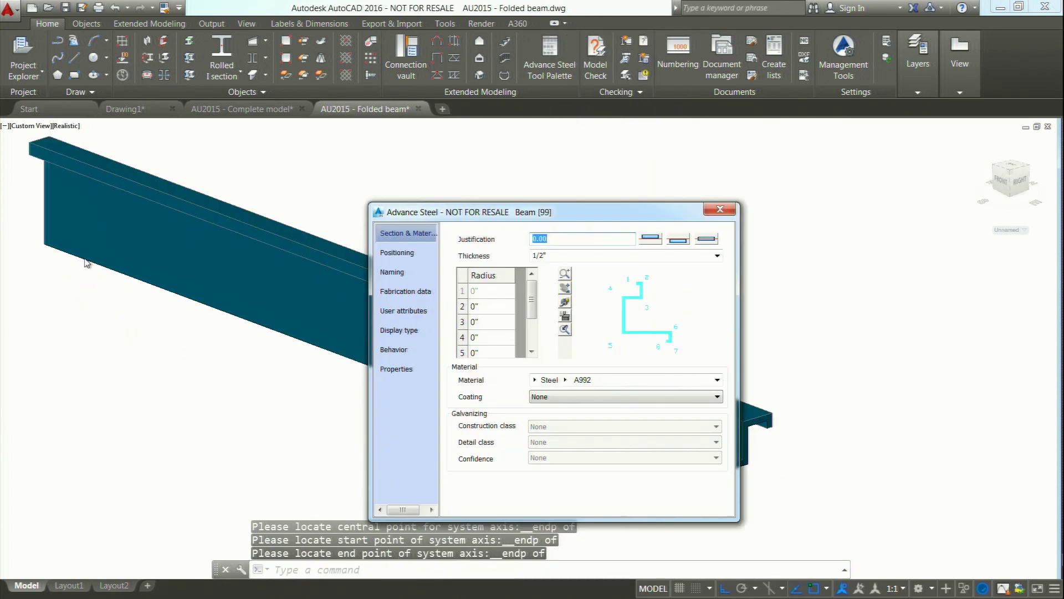
Set the folded beam's thickness to .25 inch in its section properties
drag(435, 211, 116, 199)
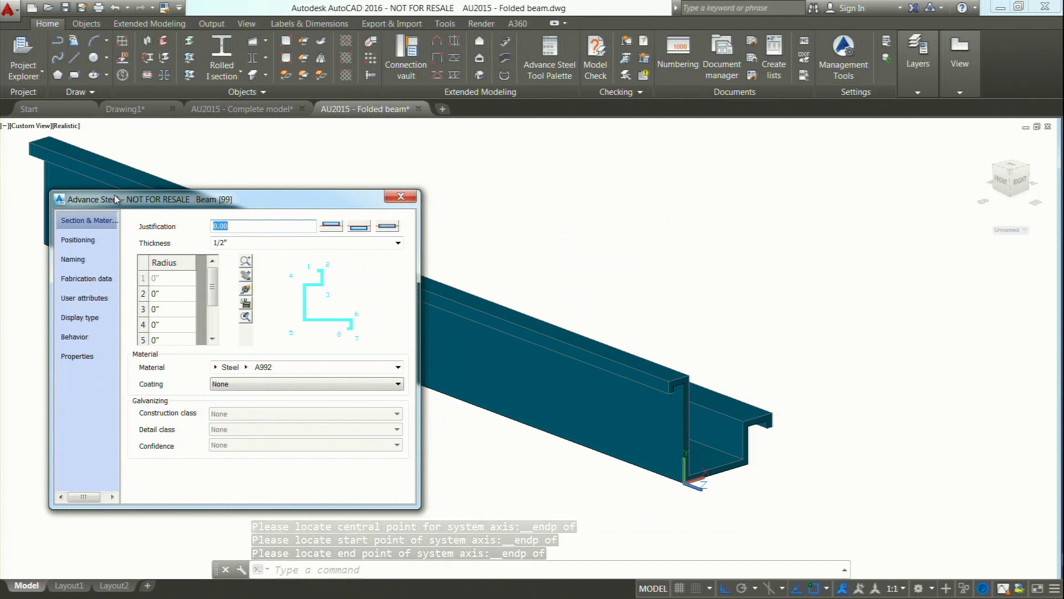
shift+middle_drag(776, 394, 729, 359)
scroll(729, 359, up, 5)
click(287, 205)
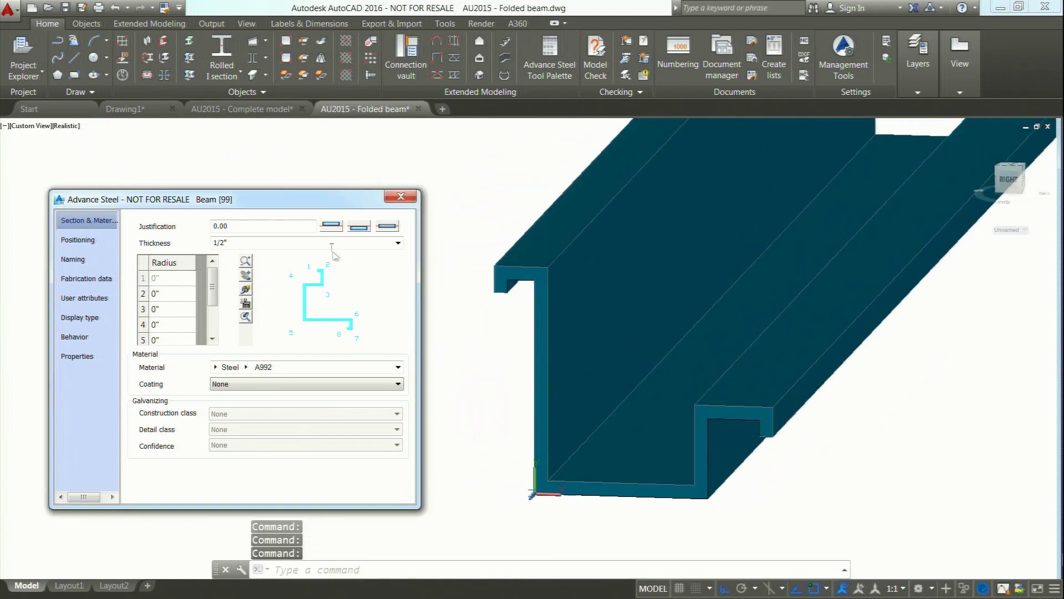
drag(287, 205, 299, 205)
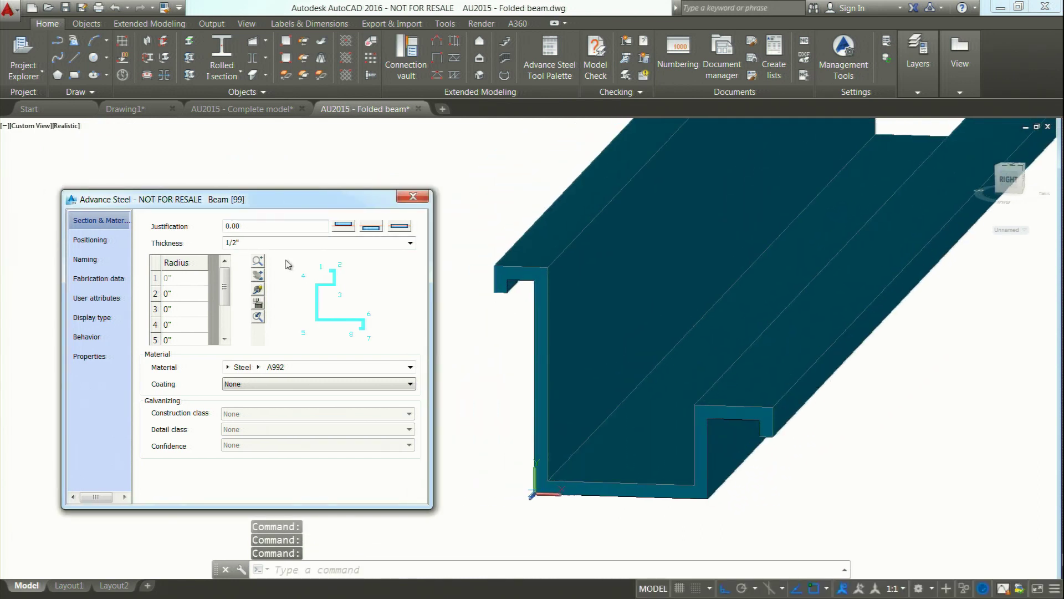
click(251, 243)
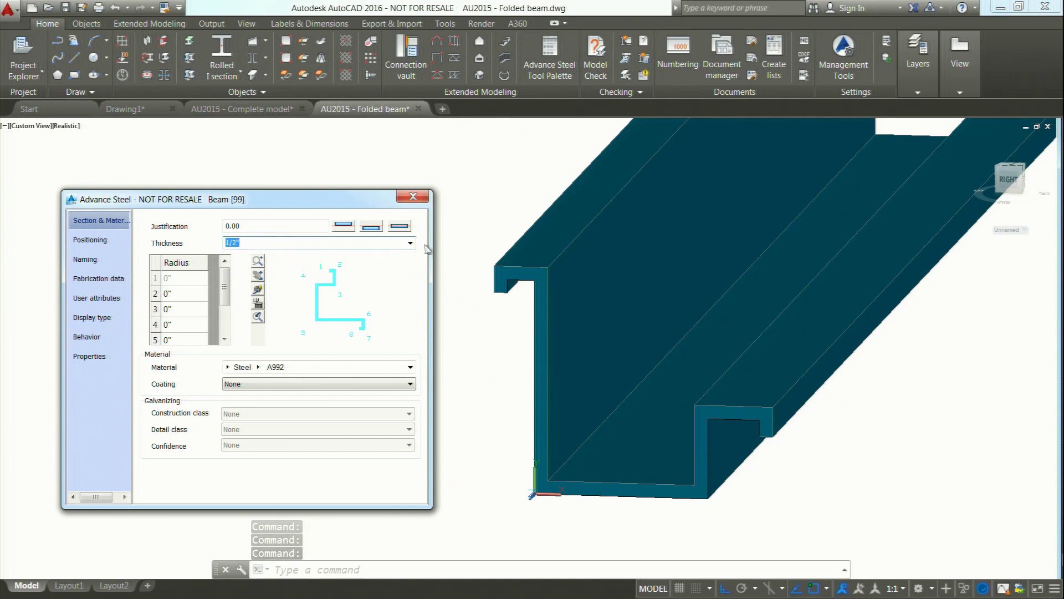
click(409, 244)
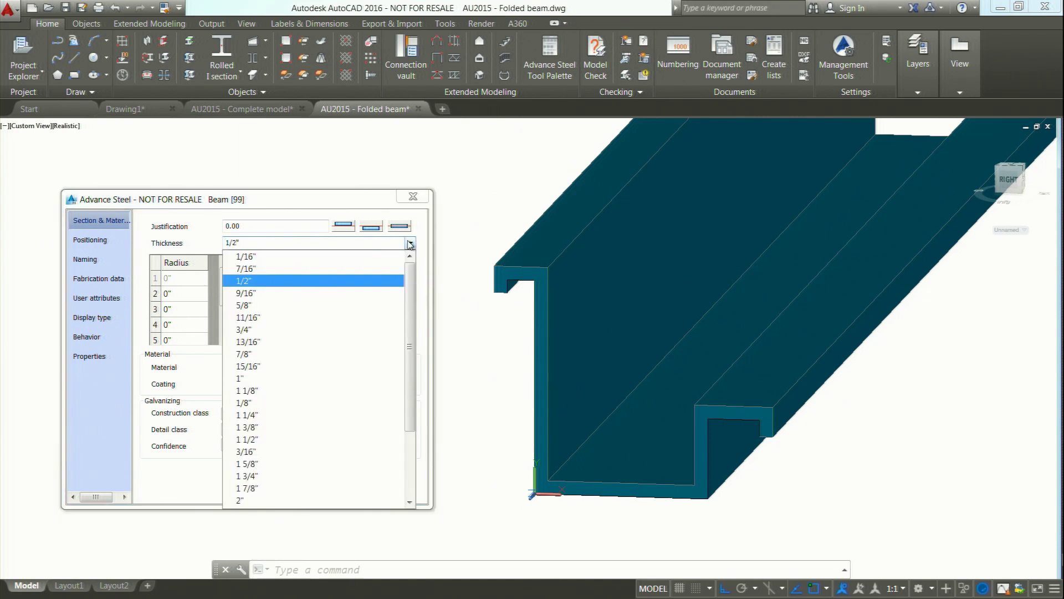
click(214, 247)
text(.2)
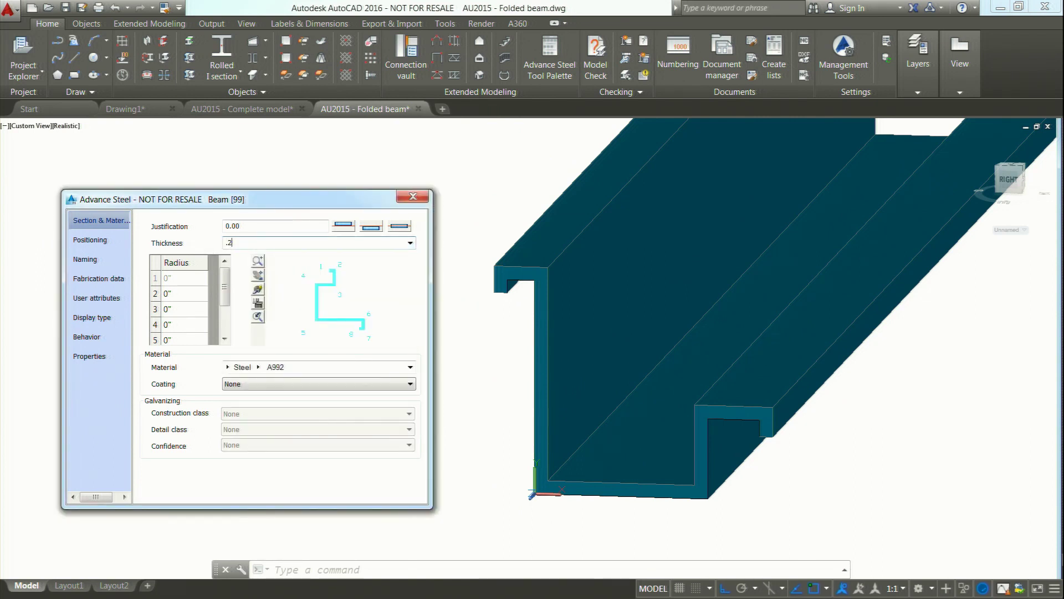
text(5)
key(Return)
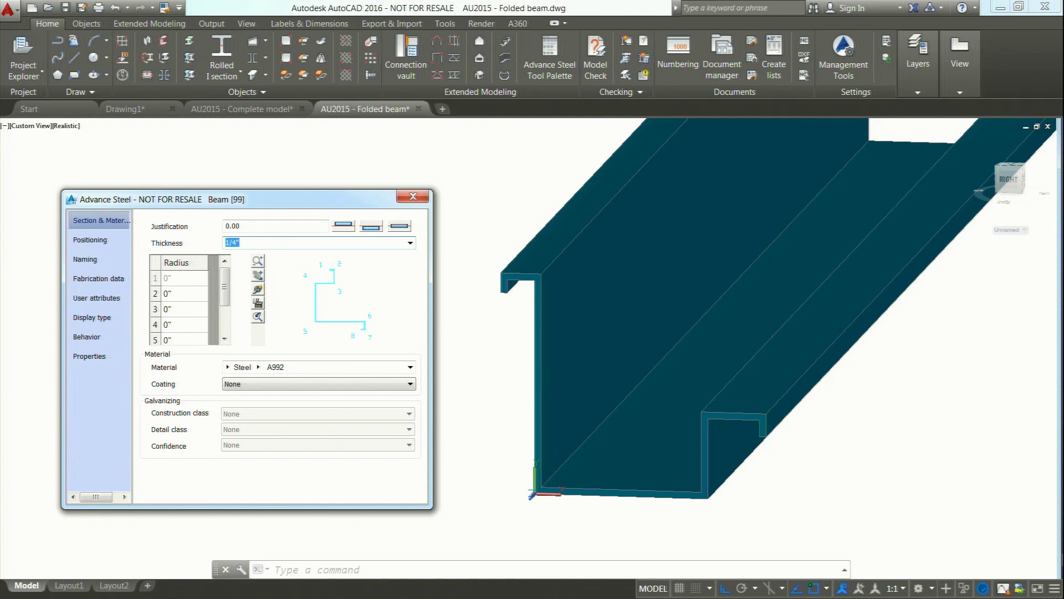
Try a justification of 1.00 on the folded beam and return it to 0.00
click(346, 228)
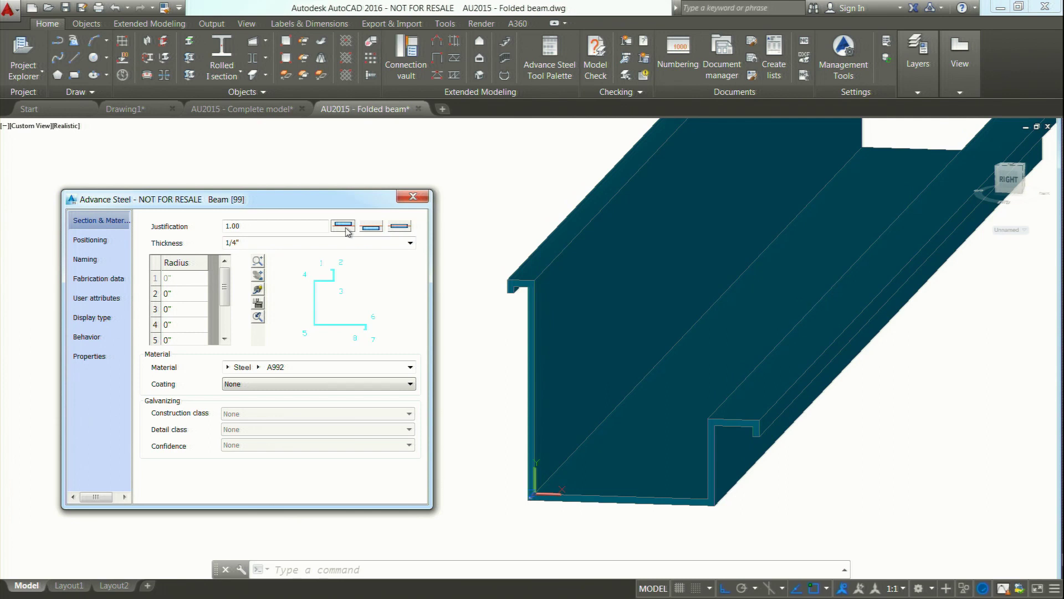
click(372, 228)
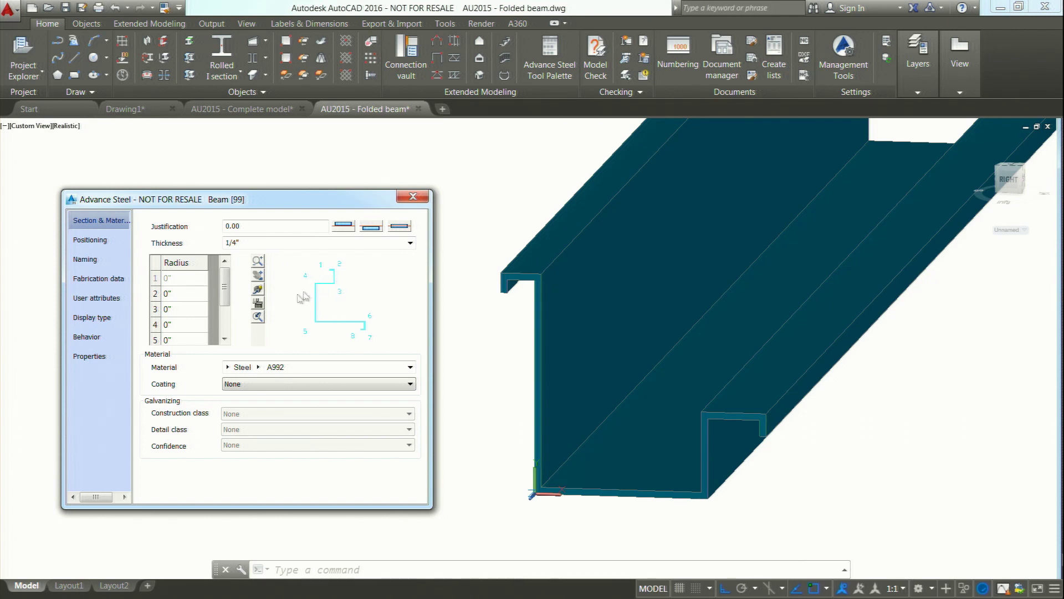
Set the bend radius of the folded beam's section points 4 and 5 to 1/2" each
click(191, 325)
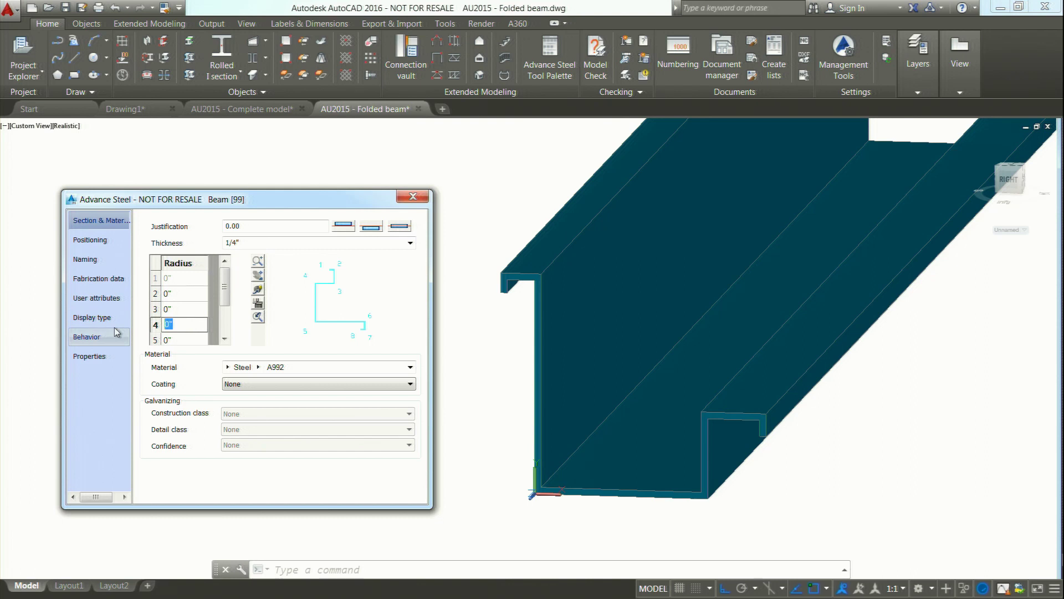
text(1/2)
key(Return)
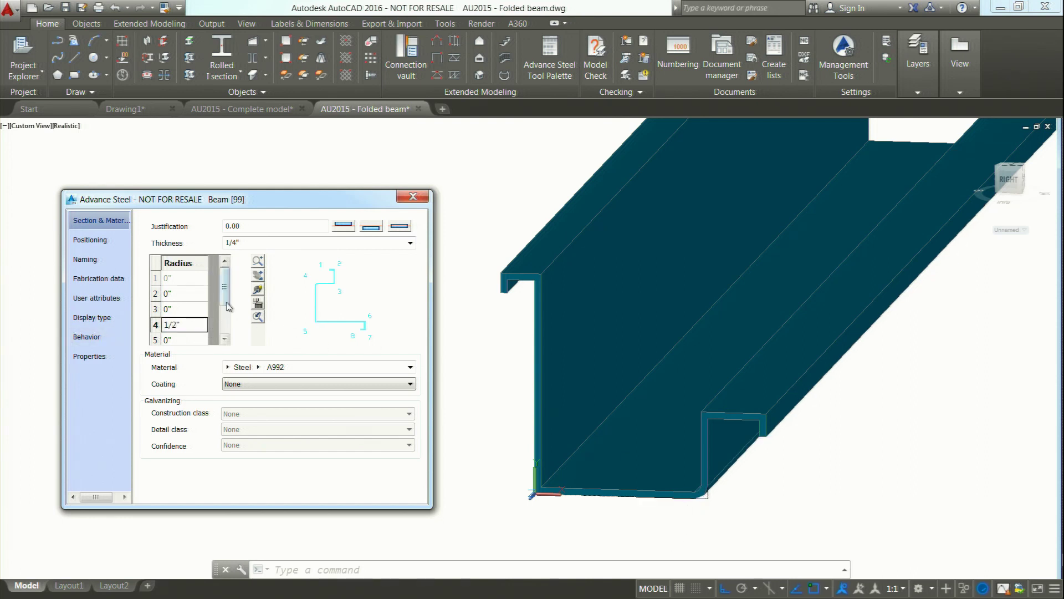
double_click(224, 338)
click(195, 312)
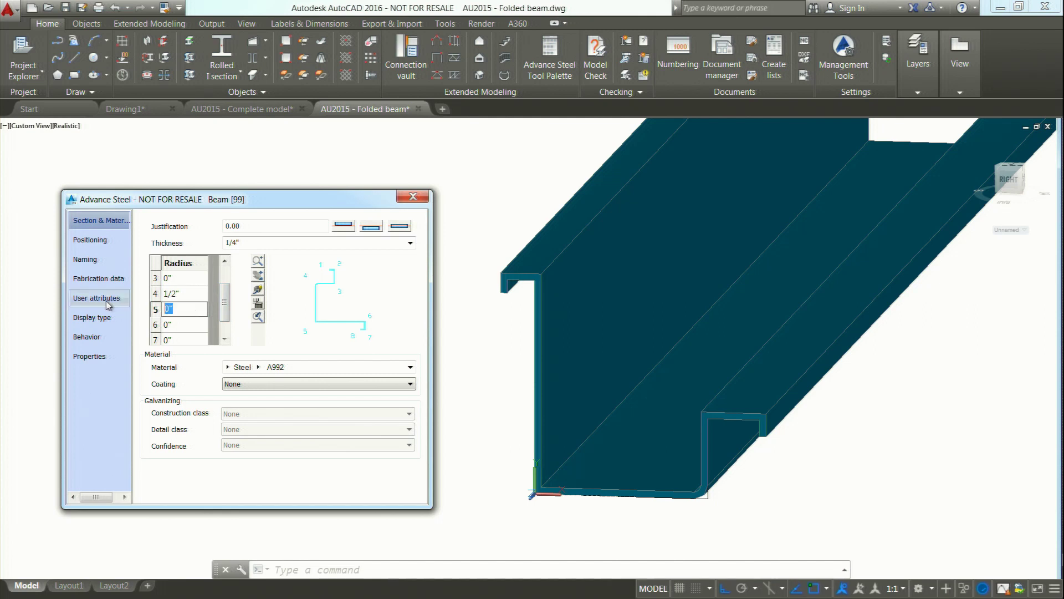
text(1/2)
key(Return)
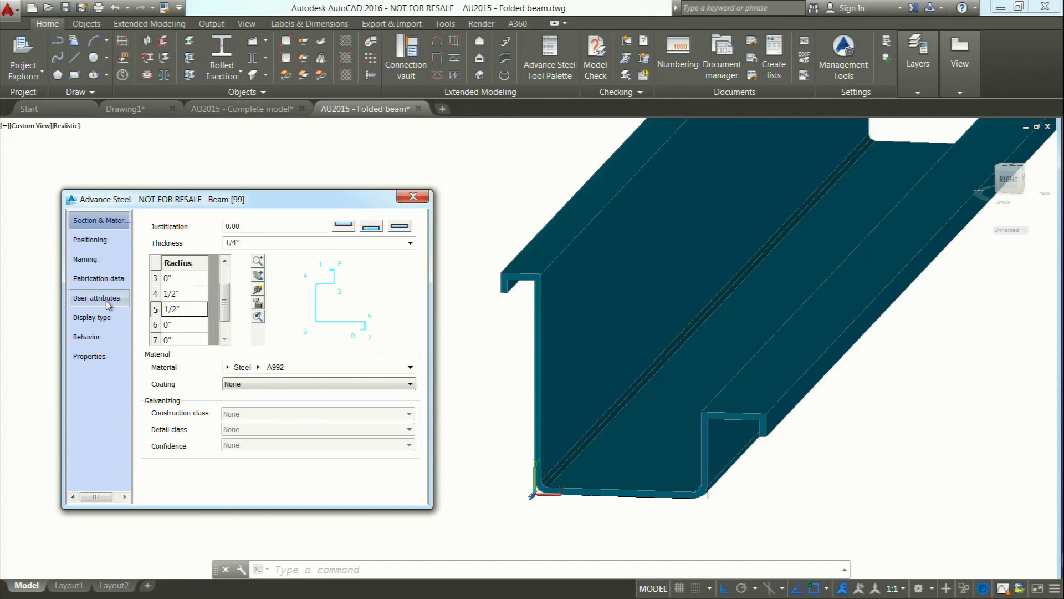
Set the beam's display type to "Exact (possible to modify the section)" and close its properties
click(103, 326)
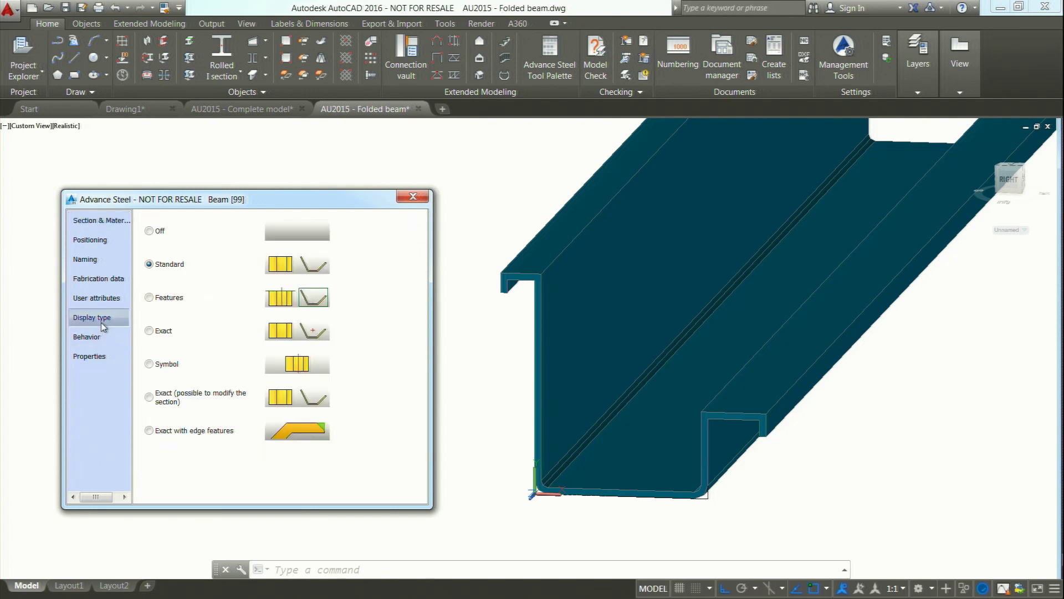
click(149, 398)
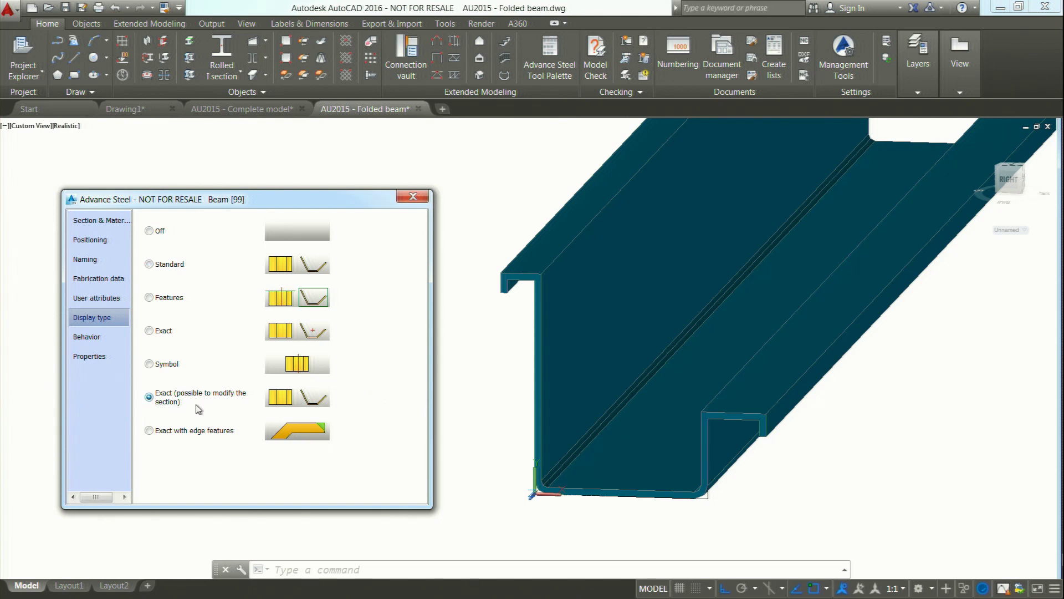
click(413, 197)
Stretch the end of the downturned lip on the beam's shorter side straight down to lengthen it, and clear the selection
scroll(767, 465, up, 2)
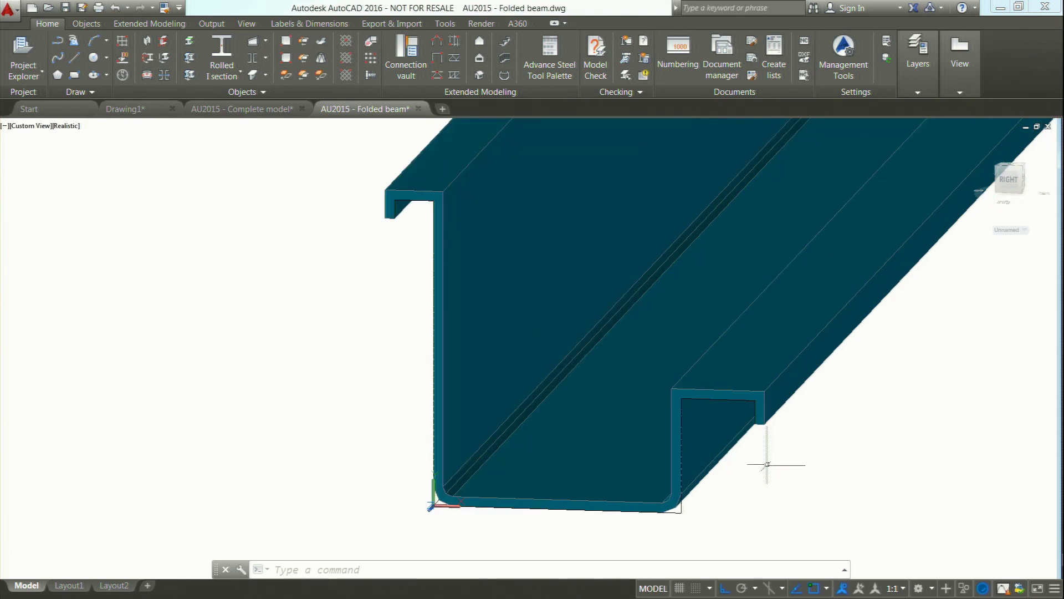
click(736, 398)
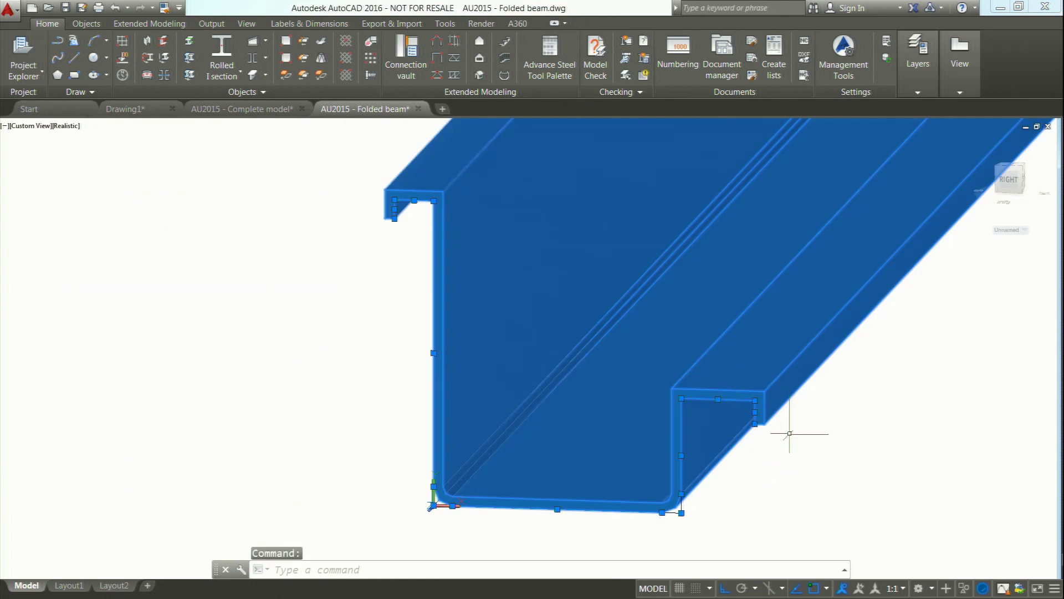
click(755, 424)
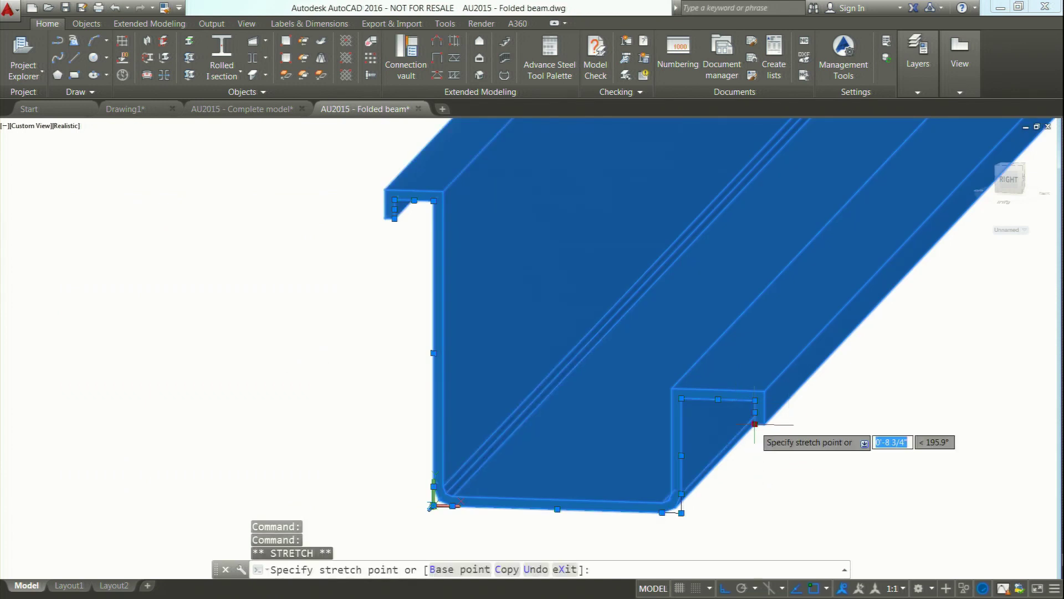
click(750, 480)
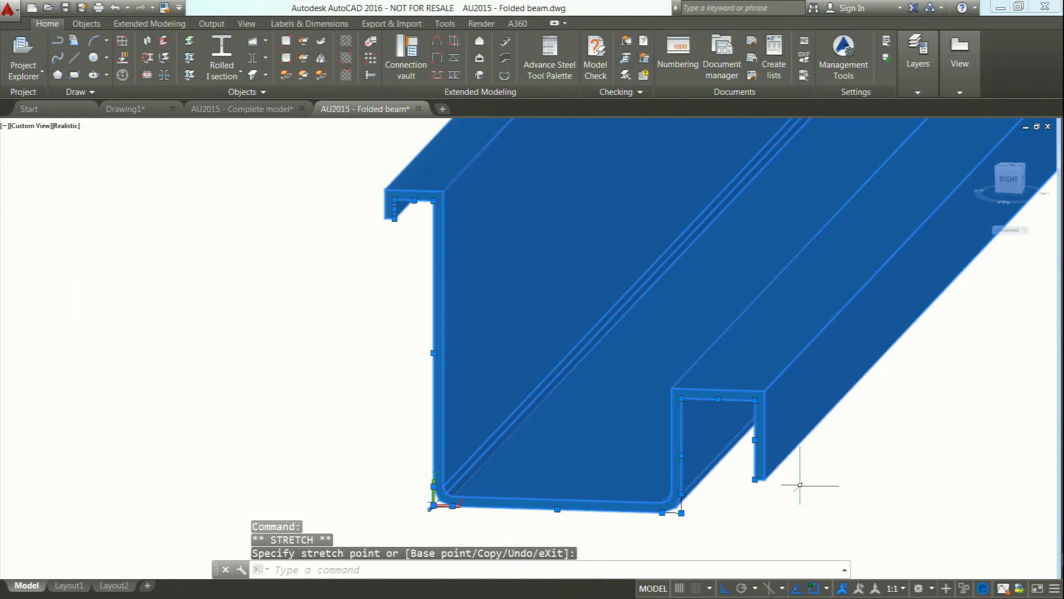
key(Escape)
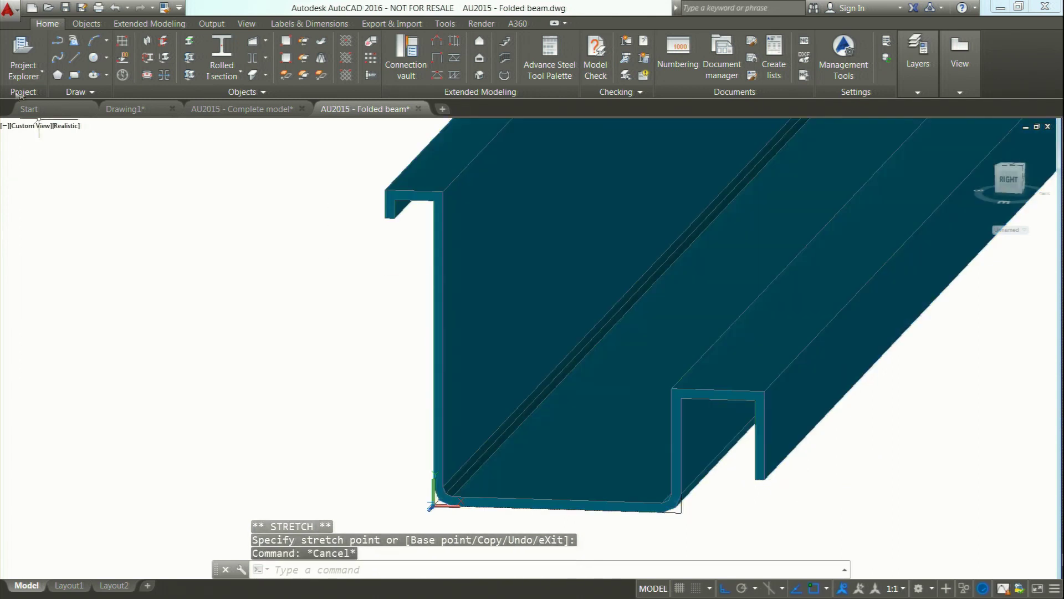
Open the drawing "AU2015 - Grating from a polyline.dwg", ignoring its unresolved references
click(49, 8)
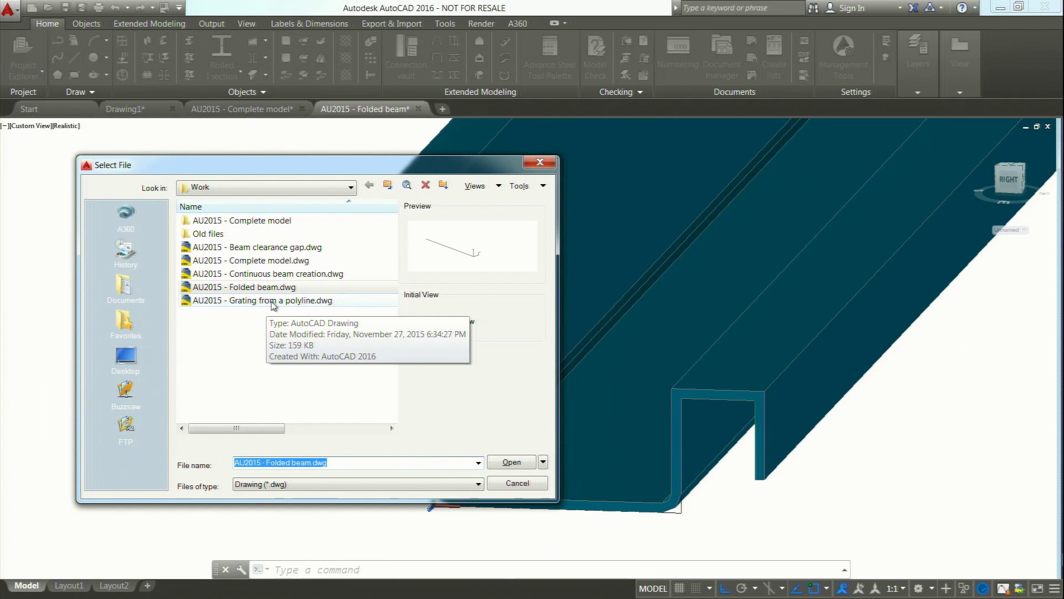
click(273, 301)
click(509, 462)
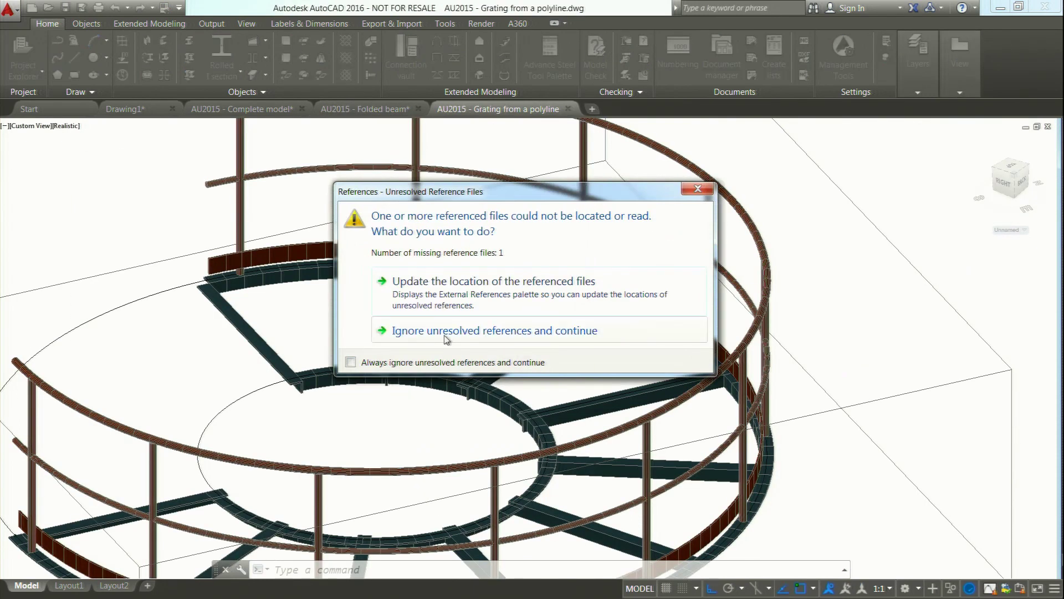
click(445, 332)
Create a grating from the closed polyline between two neighbouring radial beams of the circular platform with Grating at Polyline
scroll(460, 399, down, 3)
shift+middle_drag(487, 394, 504, 374)
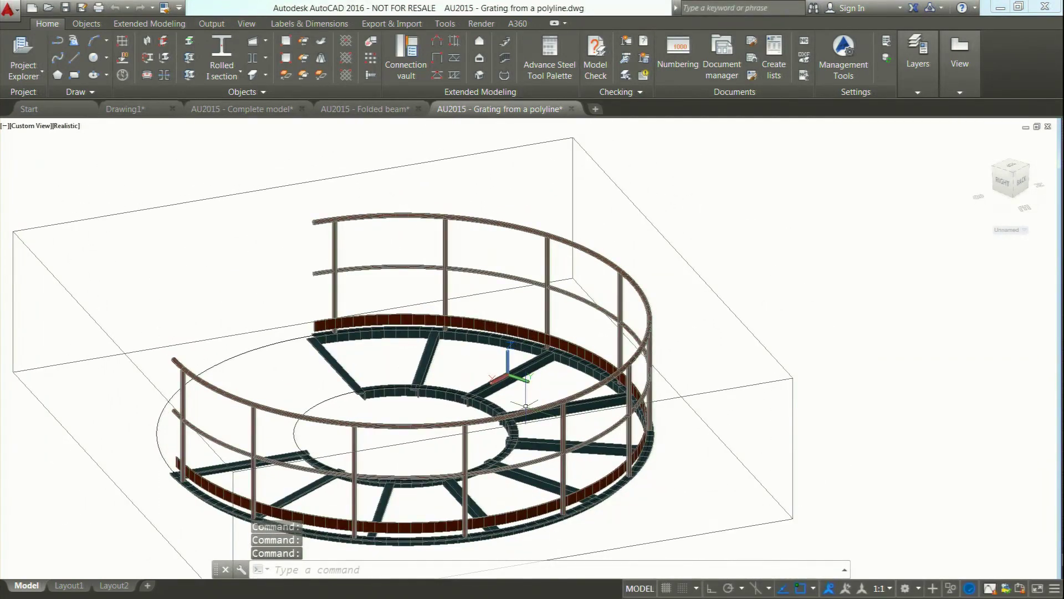
scroll(527, 404, up, 4)
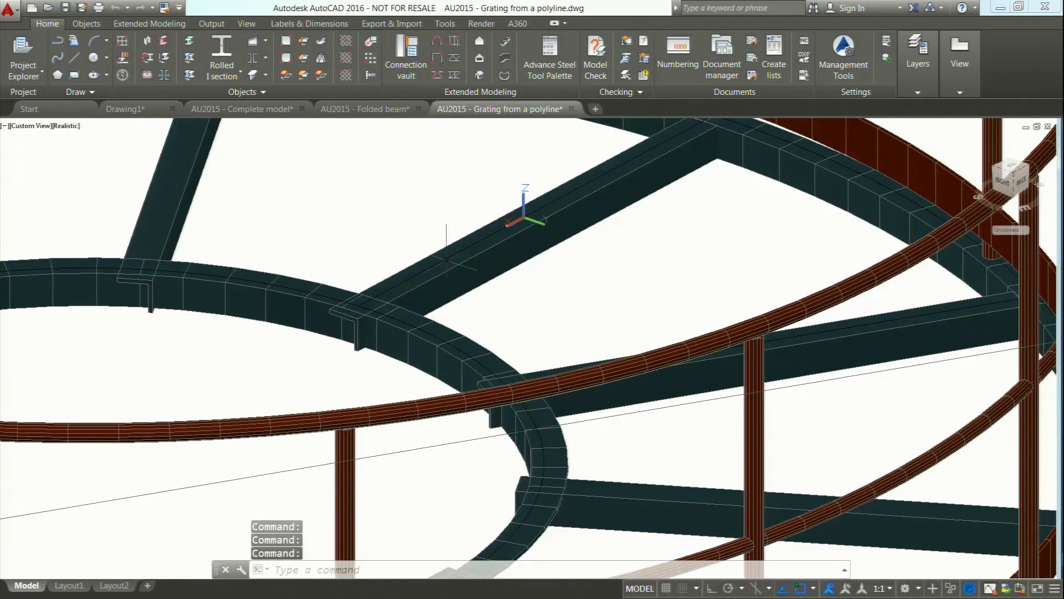
click(446, 257)
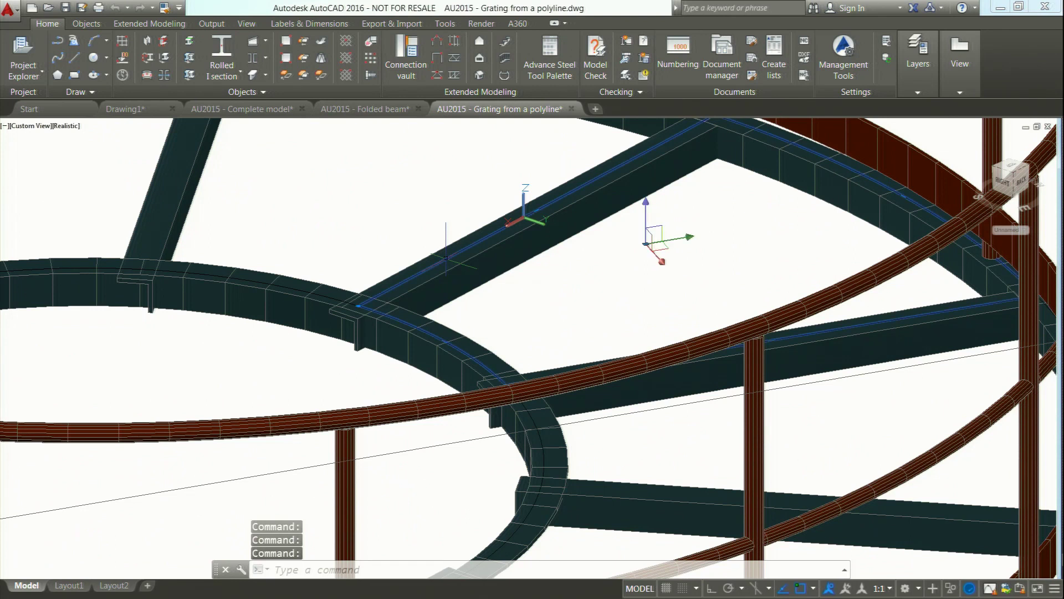
middle_drag(585, 318, 507, 379)
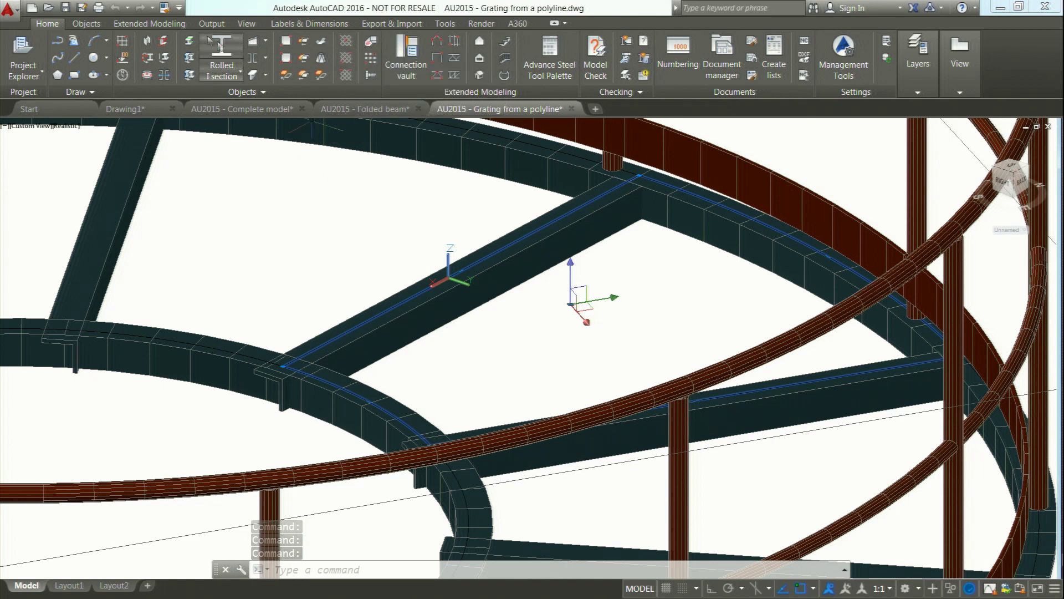
click(85, 24)
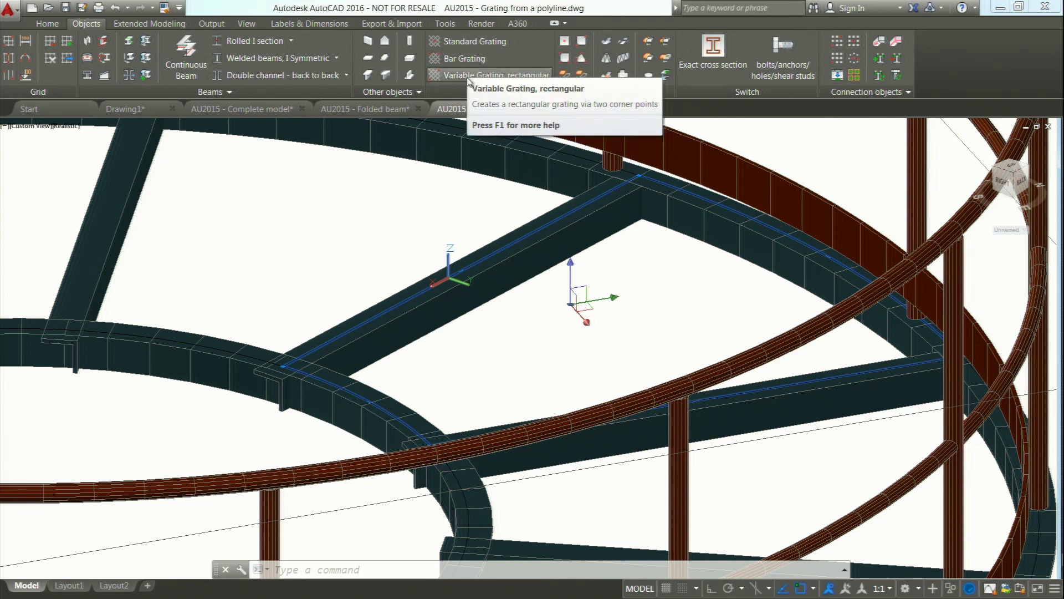
click(483, 92)
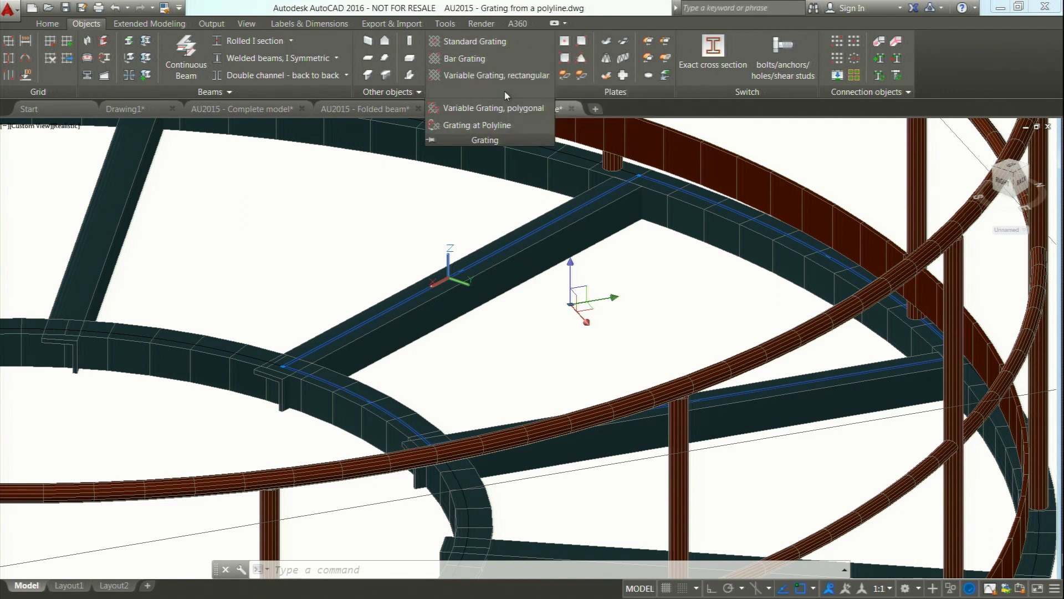
click(461, 126)
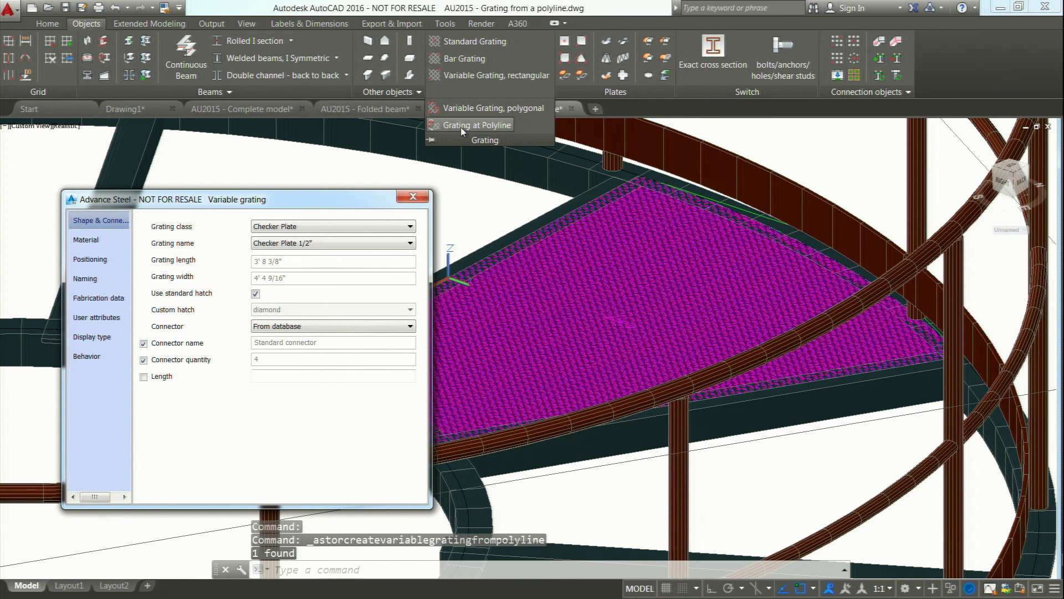
Set the variable grating's justification to 1.00 so that it sits on top of the platform beams
drag(333, 204, 294, 84)
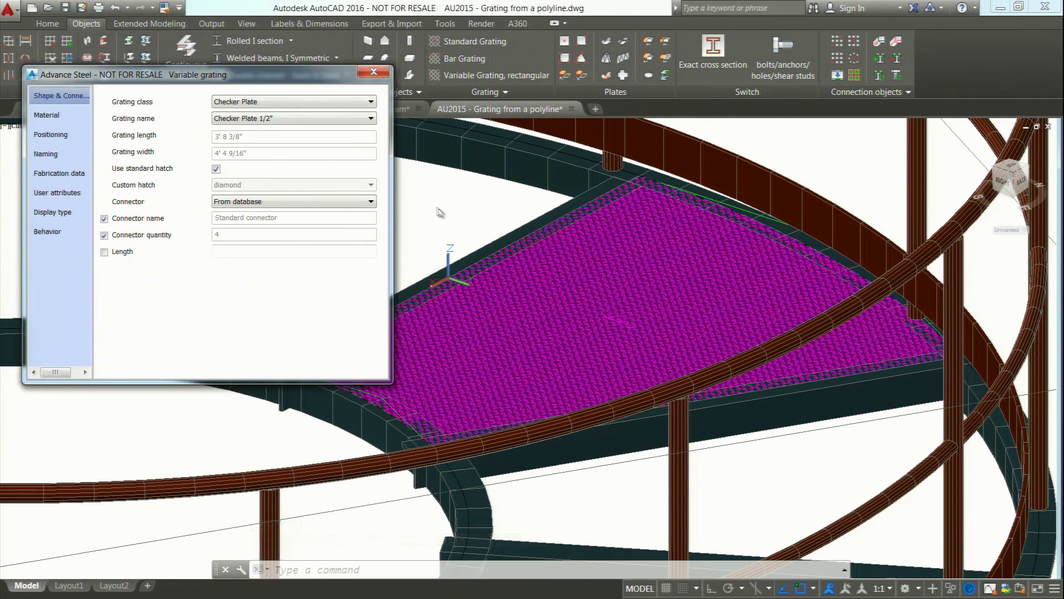
shift+middle_drag(443, 222, 588, 261)
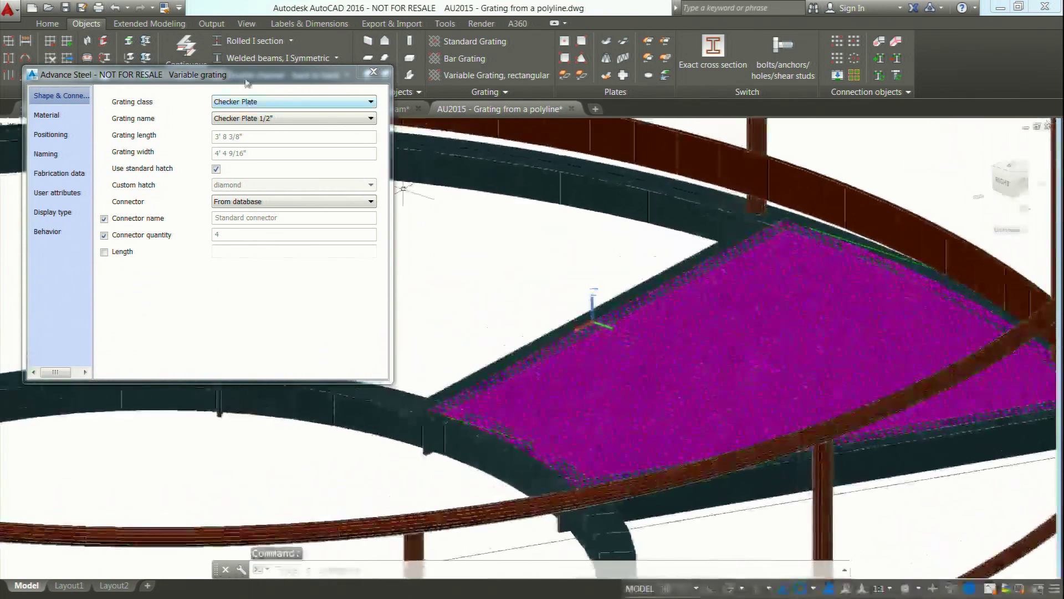
click(80, 217)
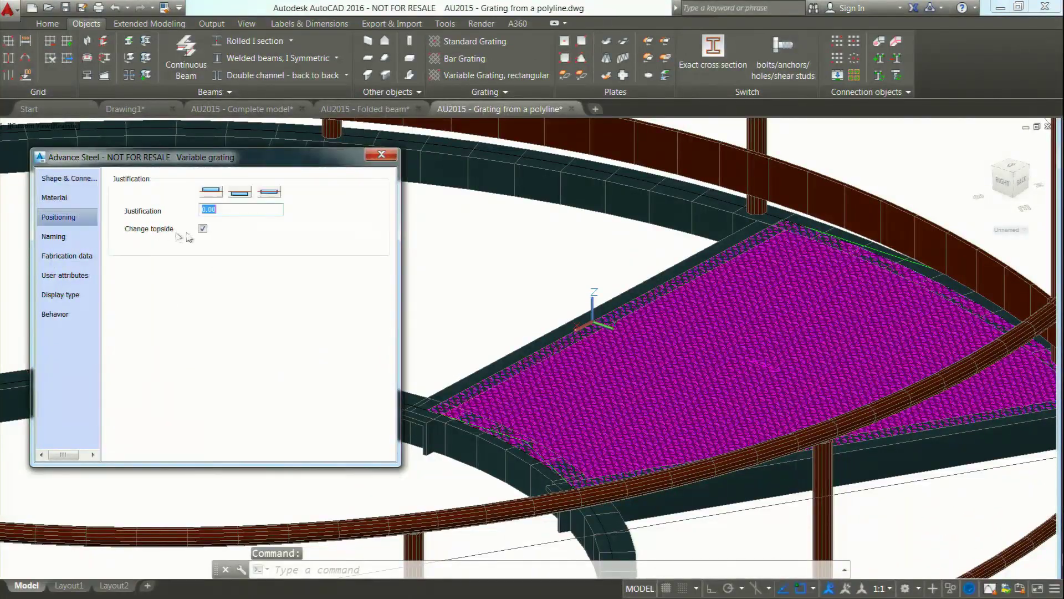
click(211, 193)
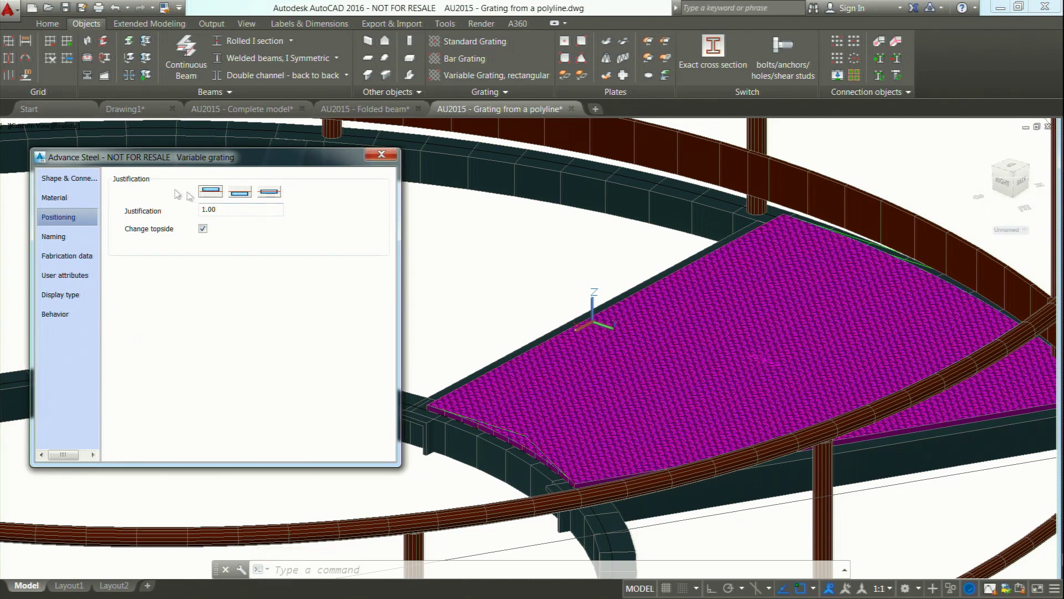
Look through the available grating names and classes, keep Checker Plate 1/2", and close the grating's properties
click(83, 179)
click(293, 203)
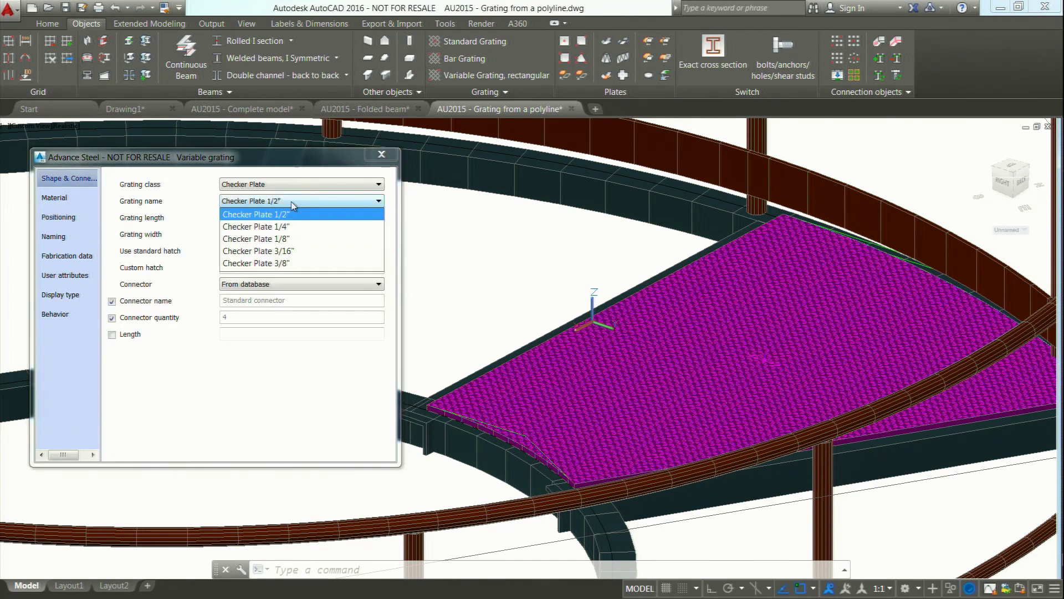
click(299, 242)
click(291, 203)
click(285, 210)
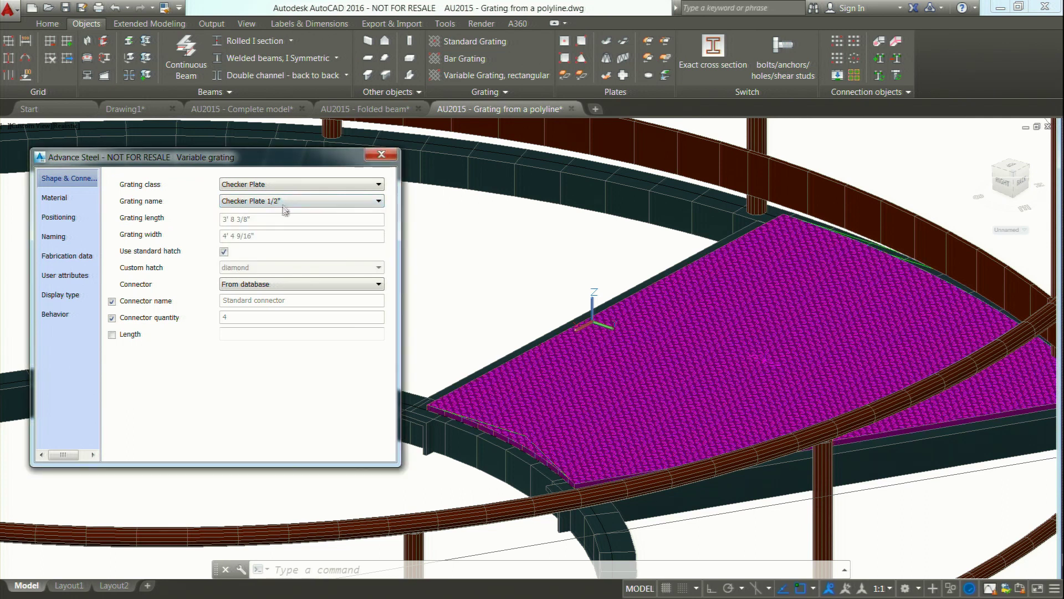
click(288, 189)
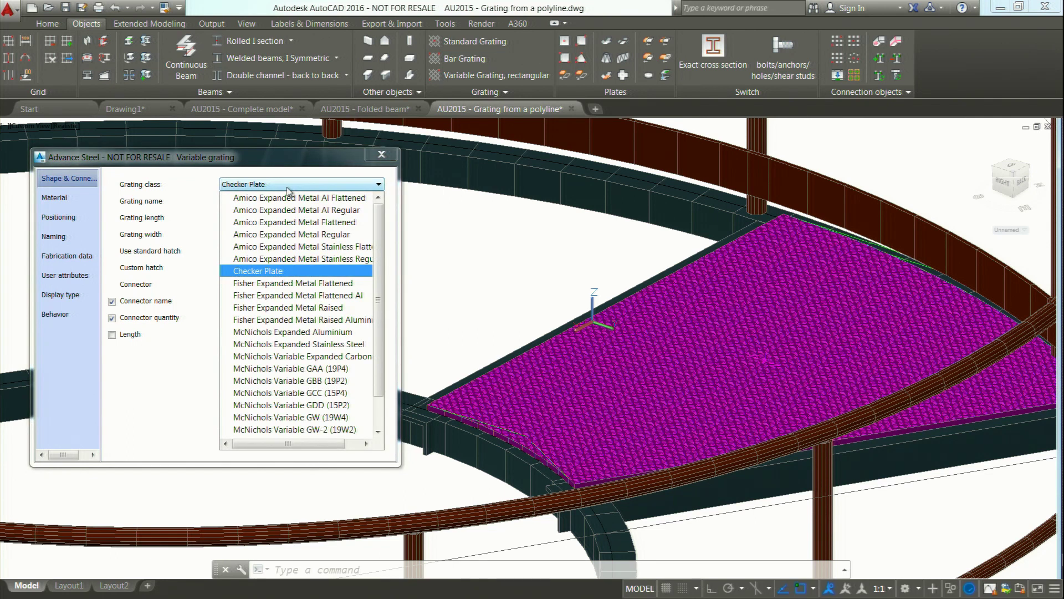
click(188, 227)
click(381, 154)
Enlarge the checker plate grating on all sides with the plate shrink command, using an offset of 1
middle_drag(630, 285, 528, 304)
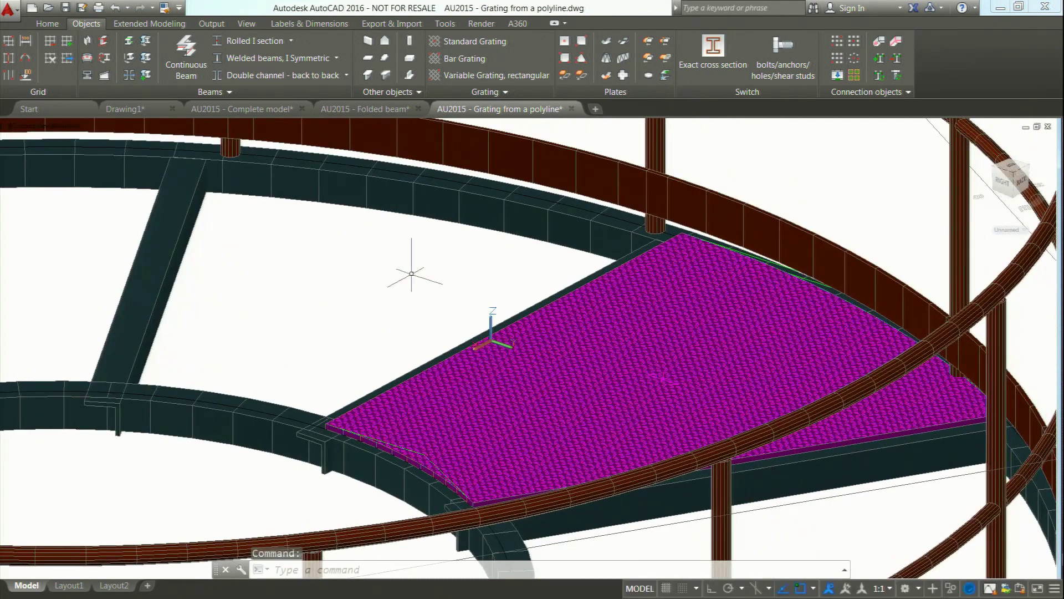
click(665, 58)
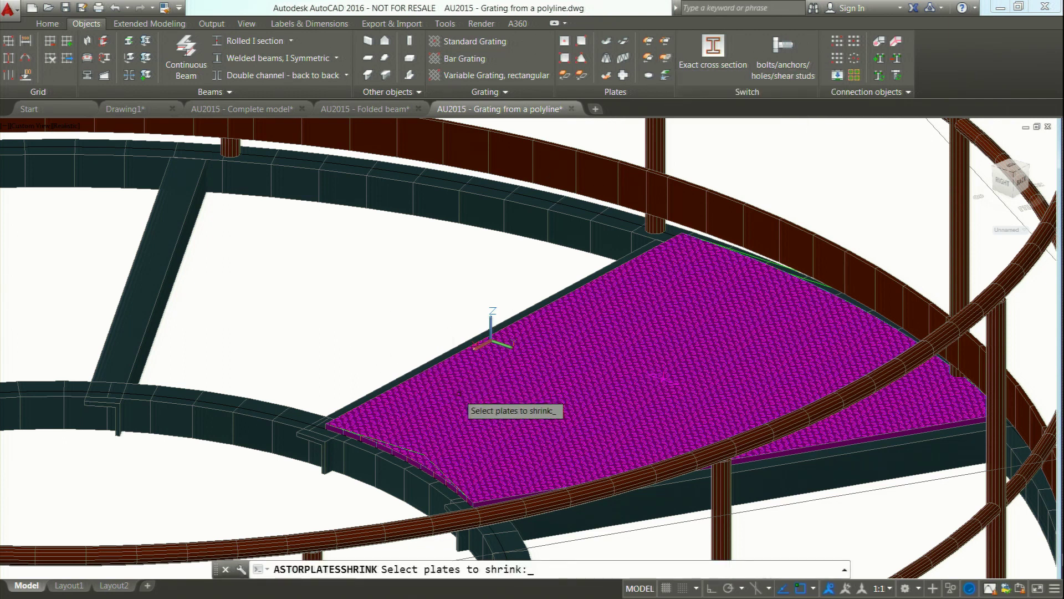
click(459, 395)
key(Return)
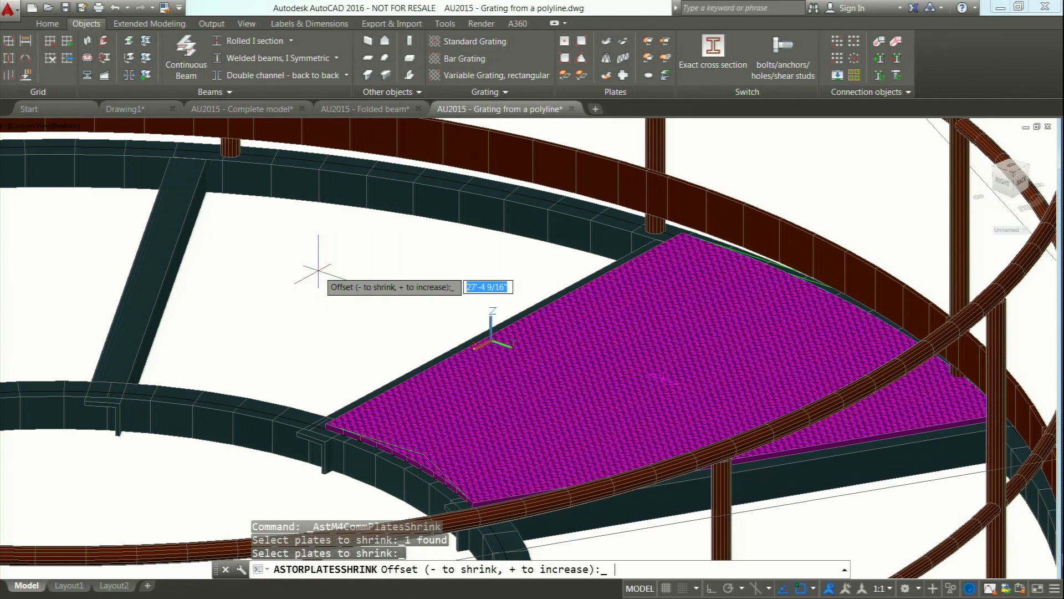
text(1)
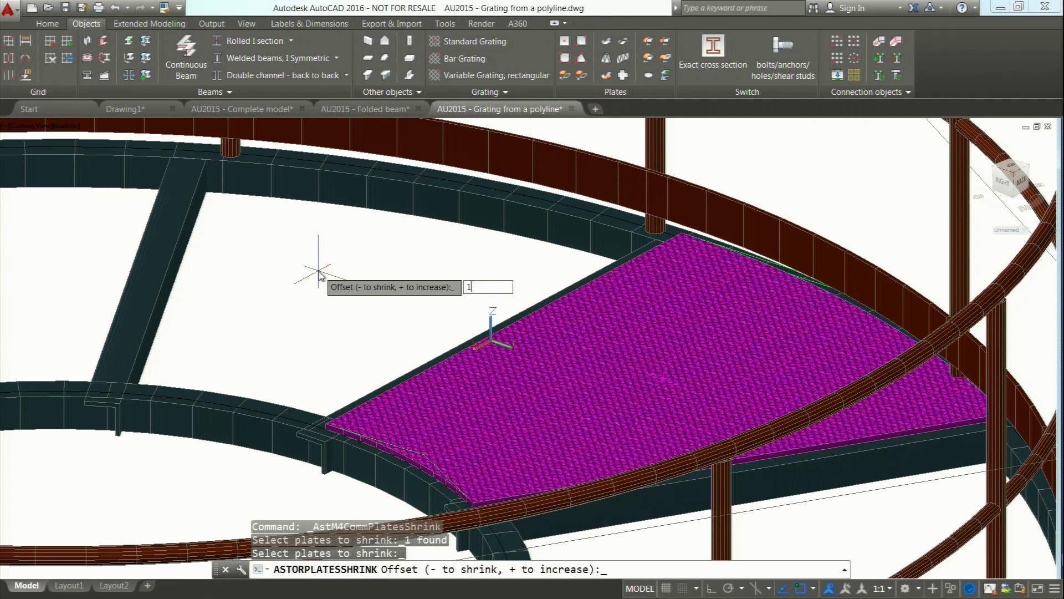
key(Return)
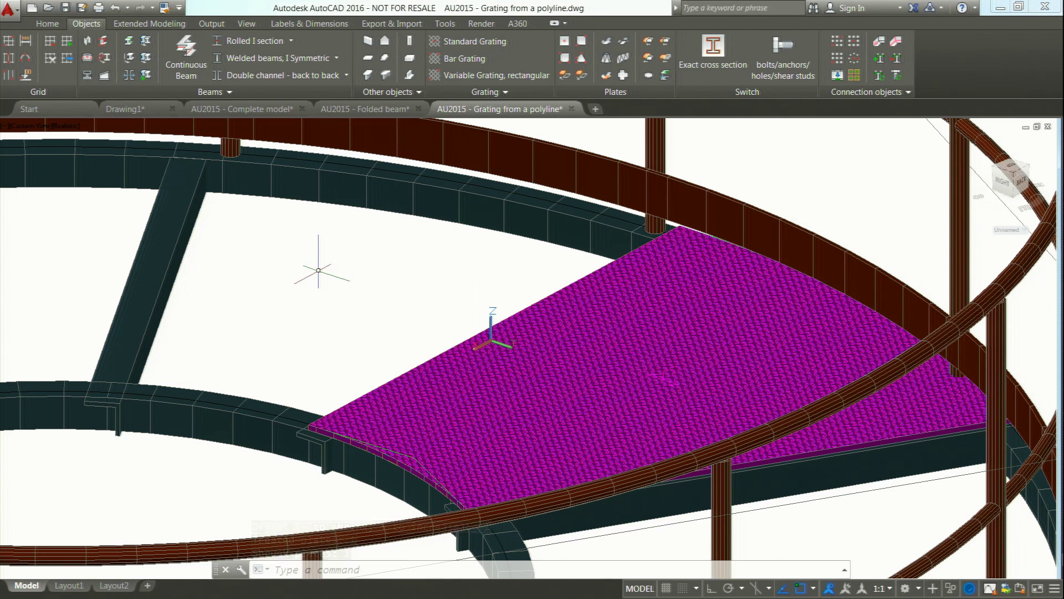
Switch to the presentation slide about converting CAD entities to Advance Steel objects, check its list, and return to the drawing
key(alt+Tab)
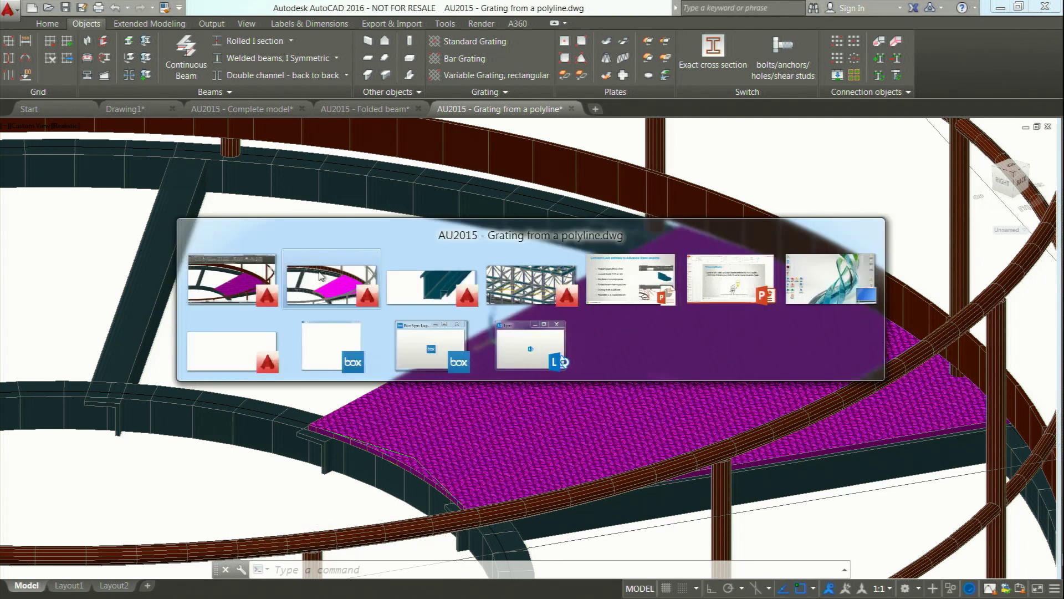
key(alt+Tab)
key(alt+Tab)
key(alt+Tab)
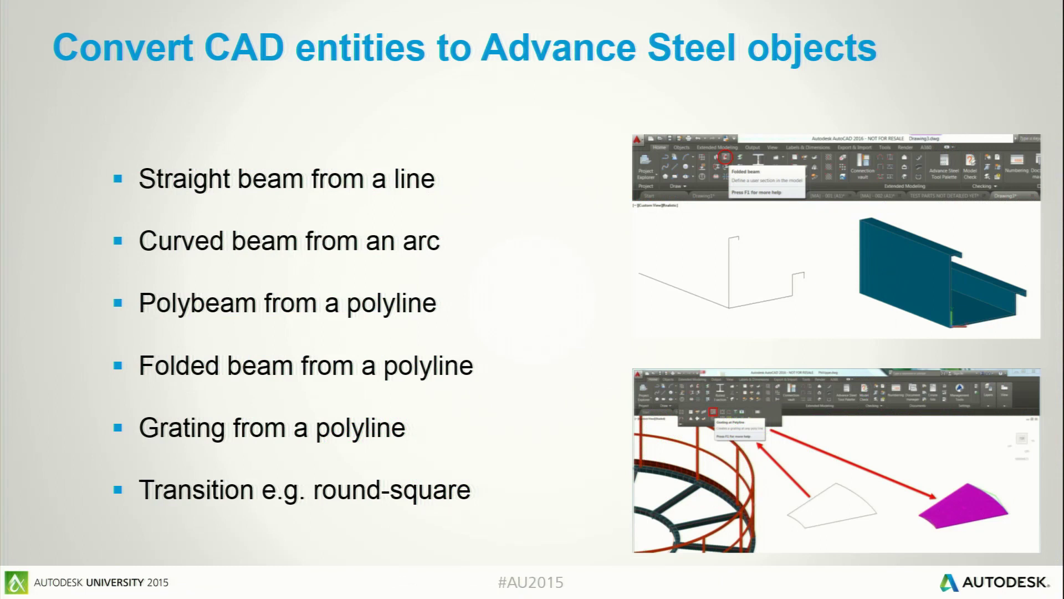
key(alt+Tab)
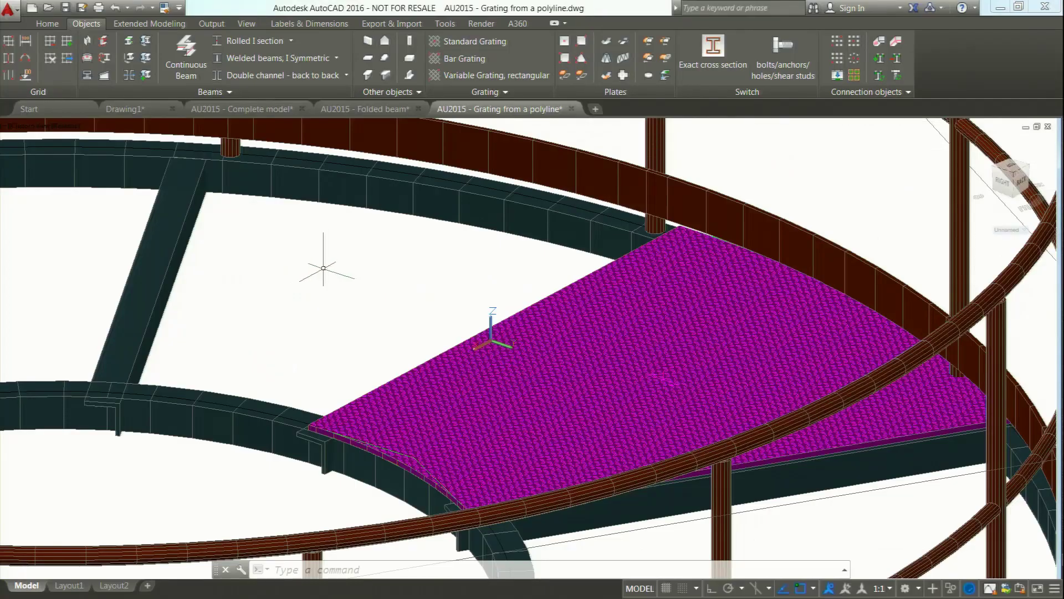
Switch to the open drawing "AU2015 - Complete model" to work with the rectangular contour and circle in its upper frame
click(273, 111)
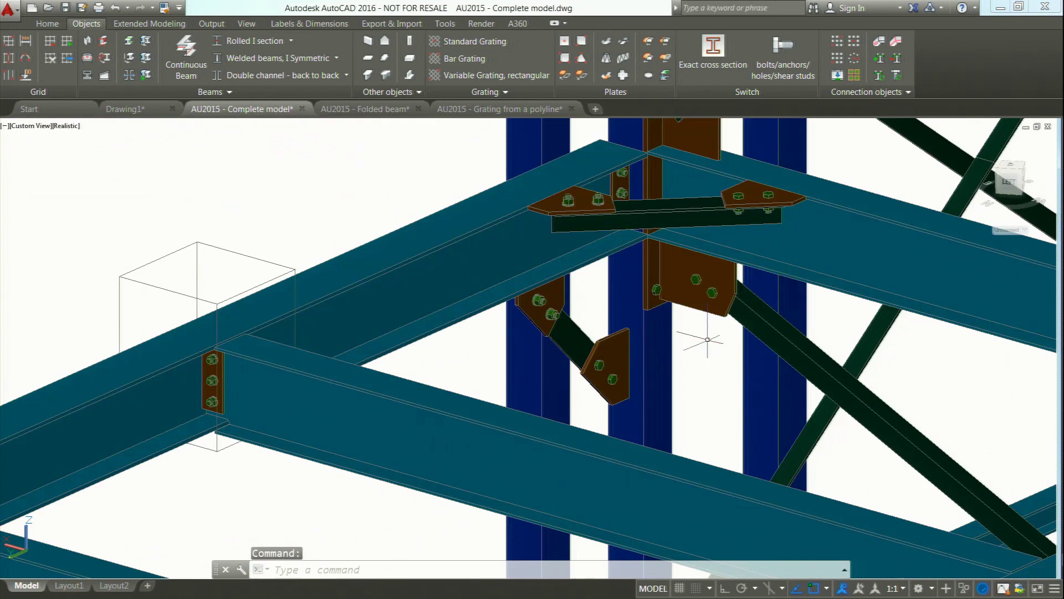
scroll(821, 332, down, 5)
middle_drag(802, 165, 571, 161)
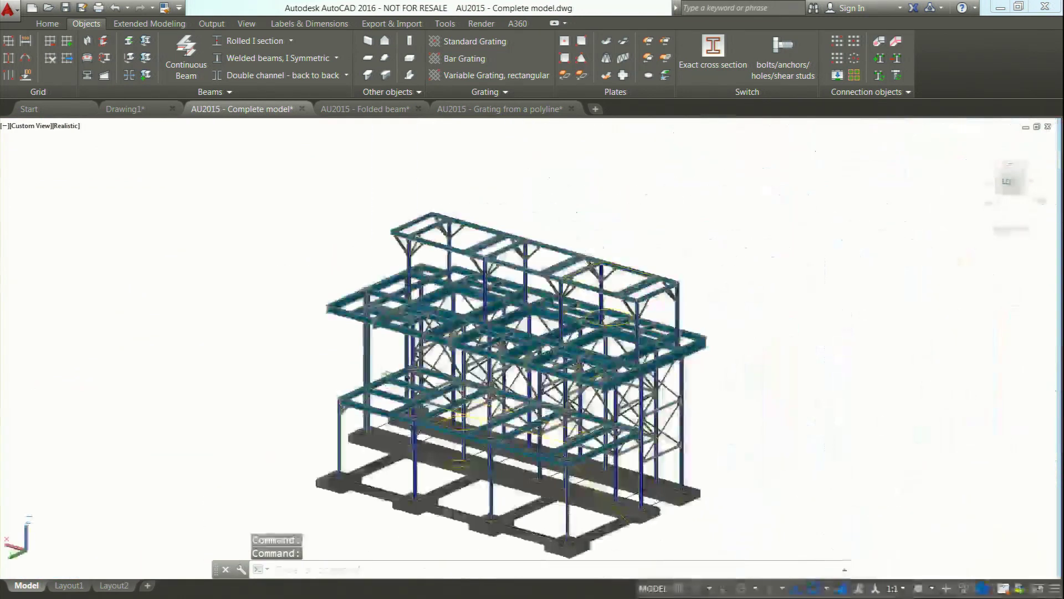
scroll(554, 250, up, 6)
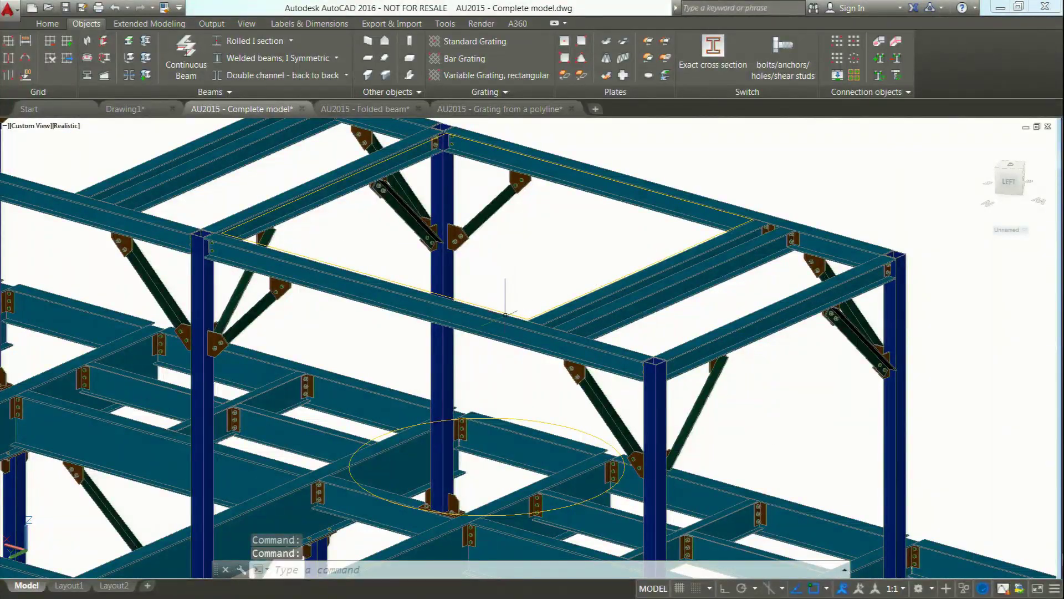
mouse_move(505, 313)
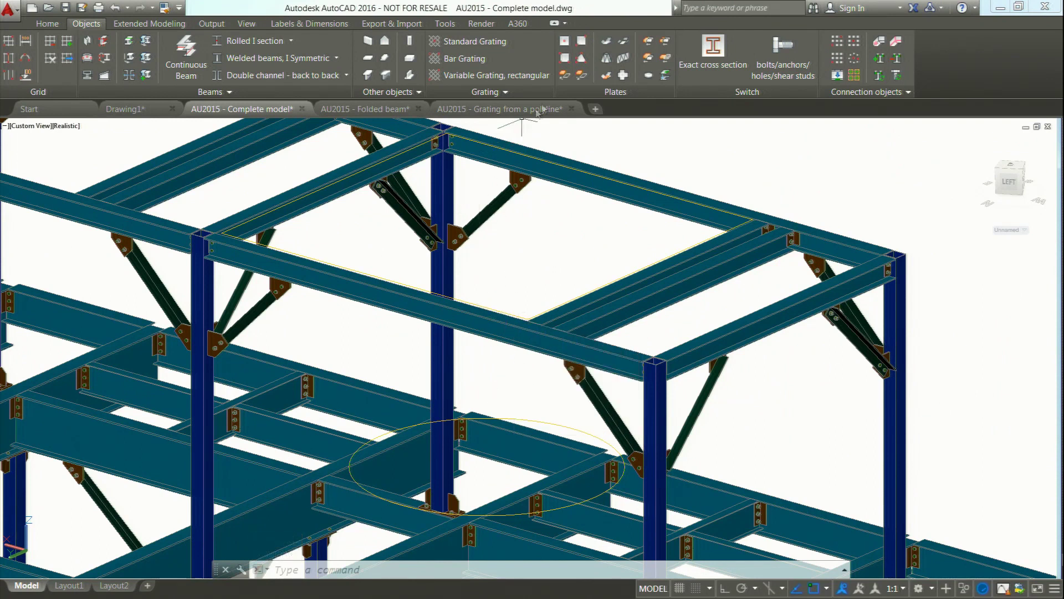
Start a conical folded plate with the rectangular contour as start shape and the circle below it as end shape
click(607, 59)
click(628, 171)
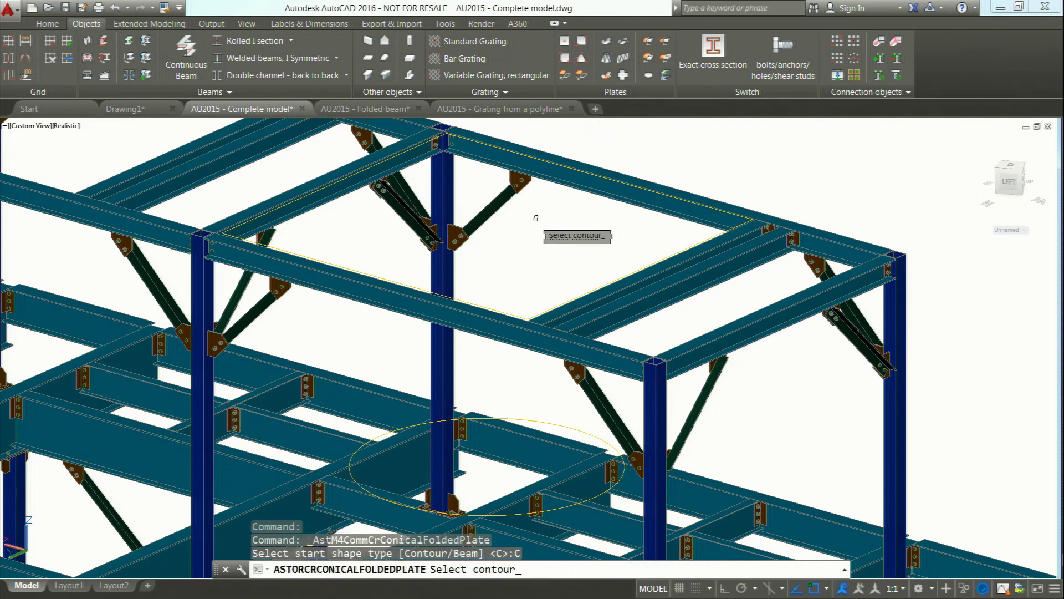
scroll(504, 304, up, 3)
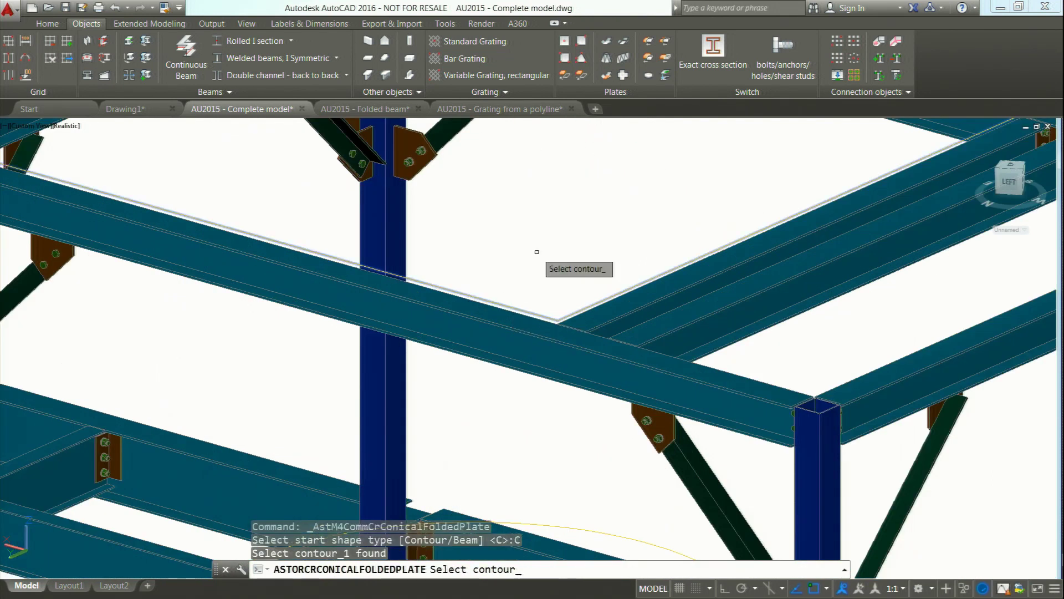
key(Return)
key(Return)
scroll(537, 254, down, 4)
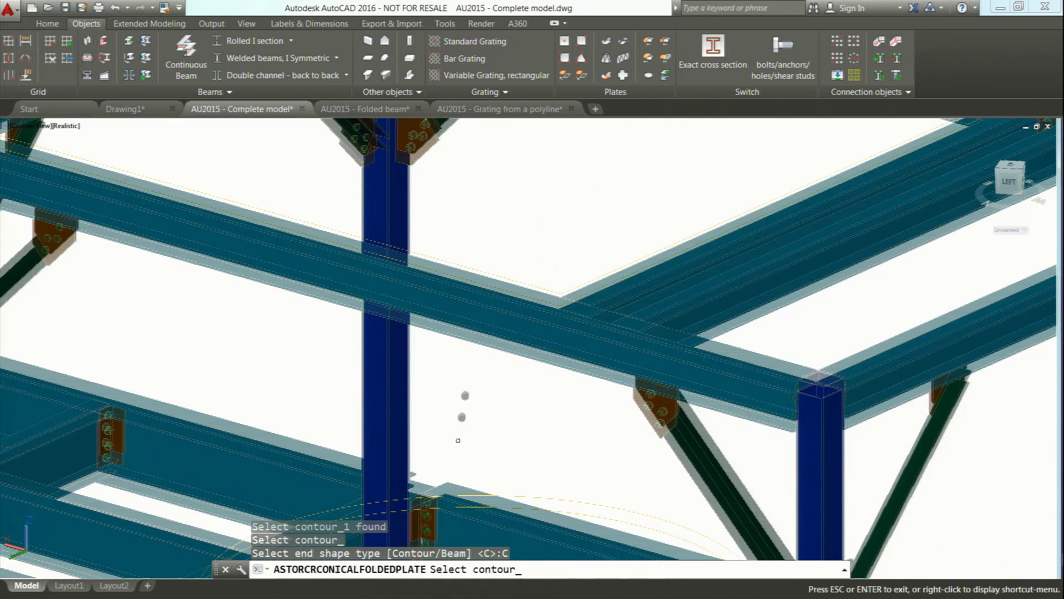
click(538, 306)
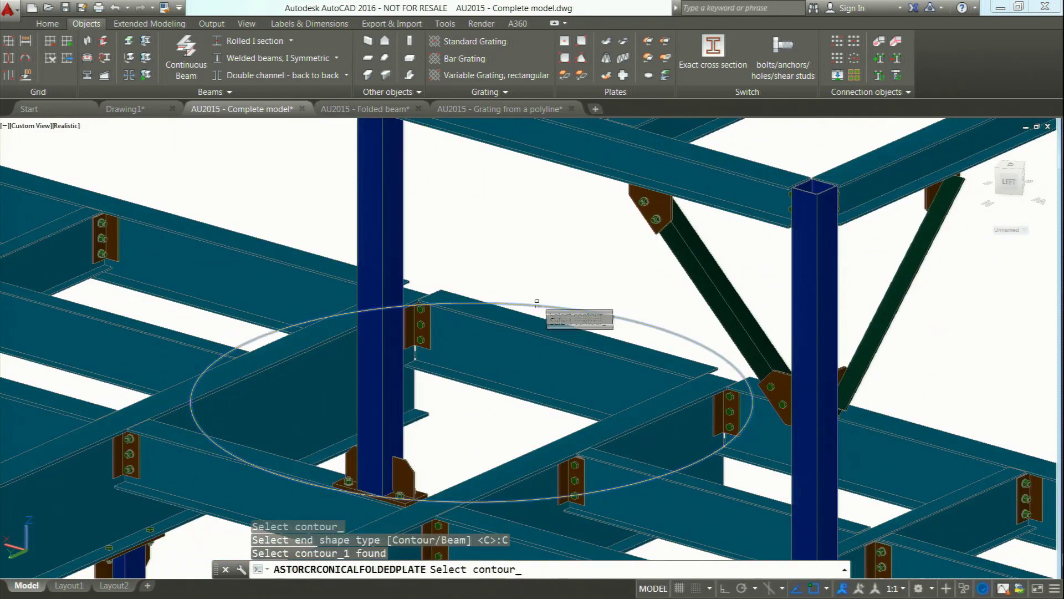
key(Return)
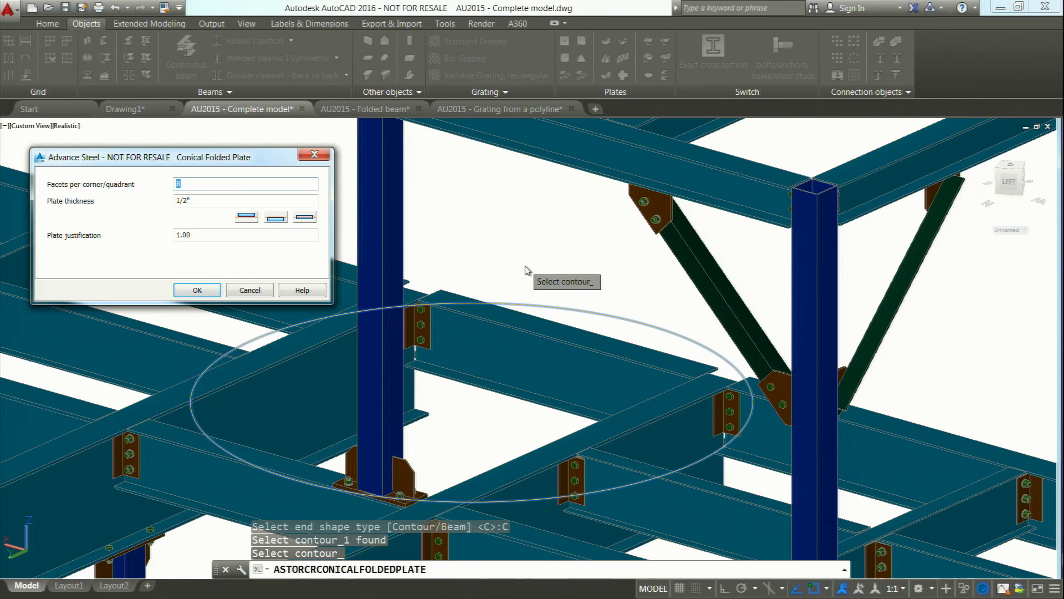
Create the conical folded plate with 24 facets per corner/quadrant and a plate justification of 0.0
text(24)
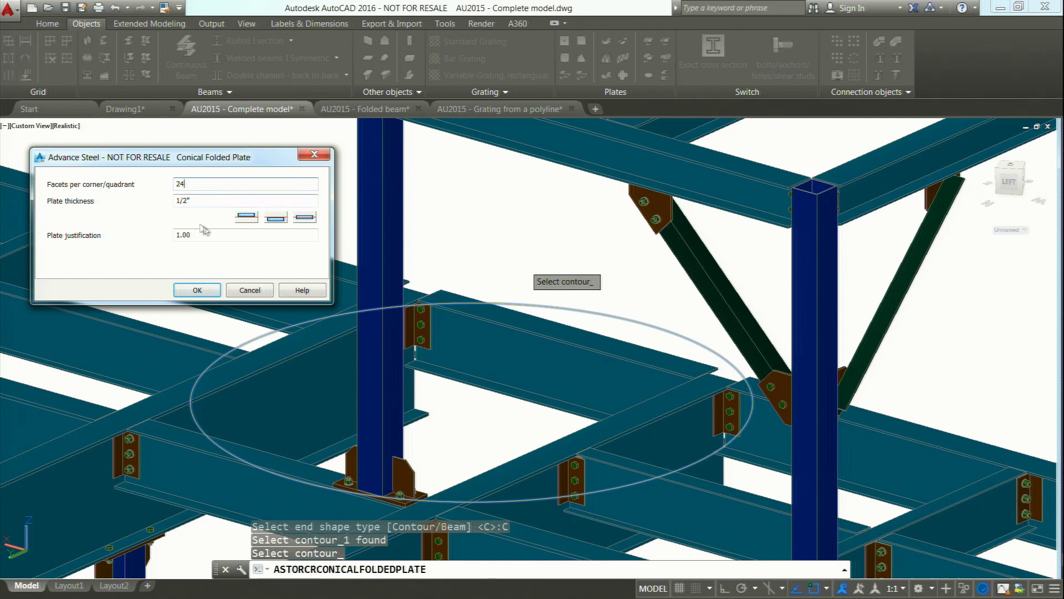
click(275, 218)
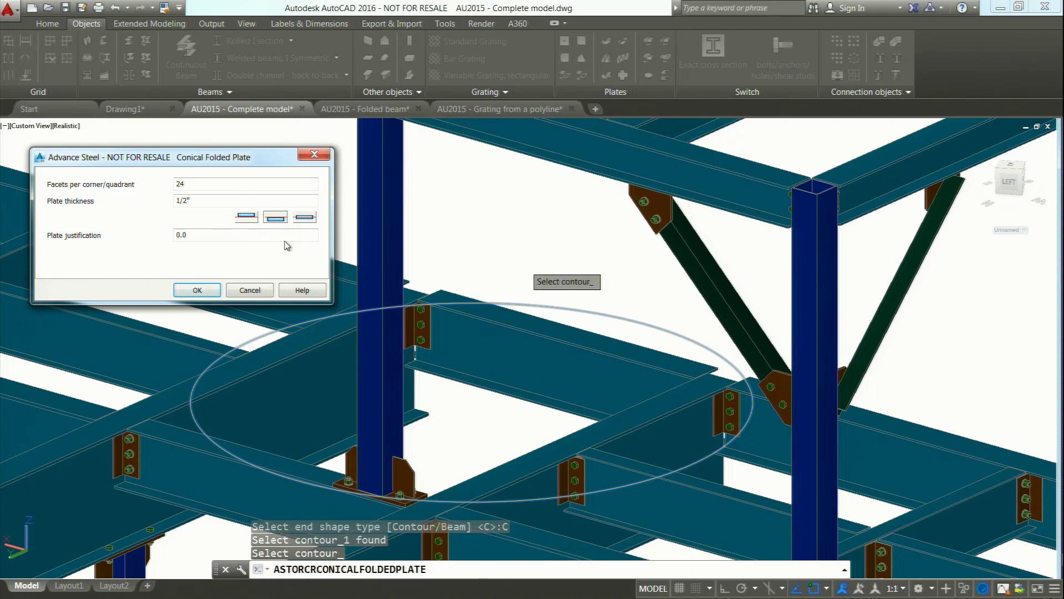
click(198, 290)
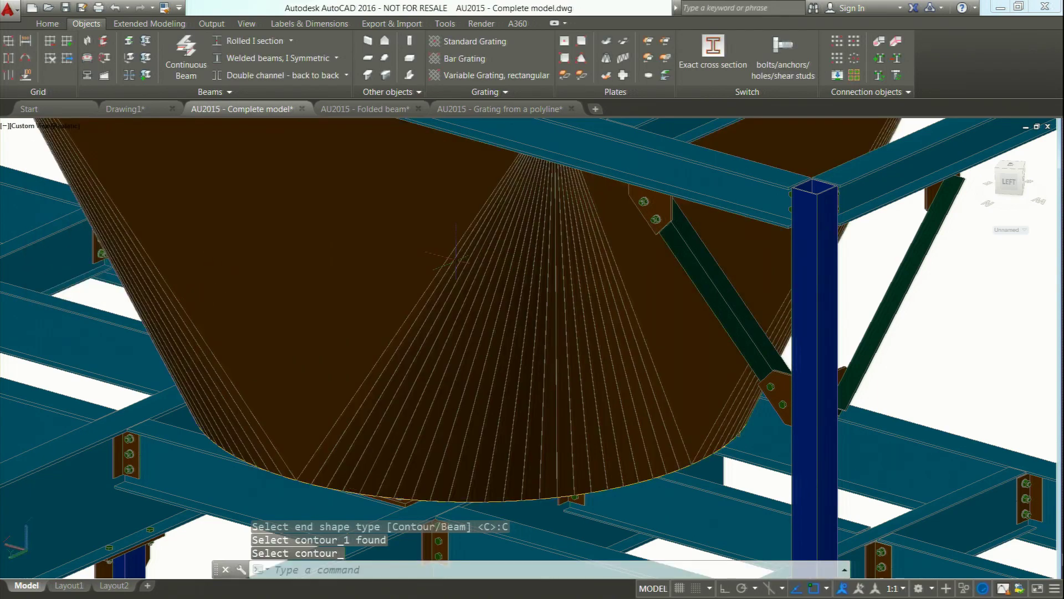
scroll(205, 289, down, 5)
shift+middle_drag(205, 288, 626, 202)
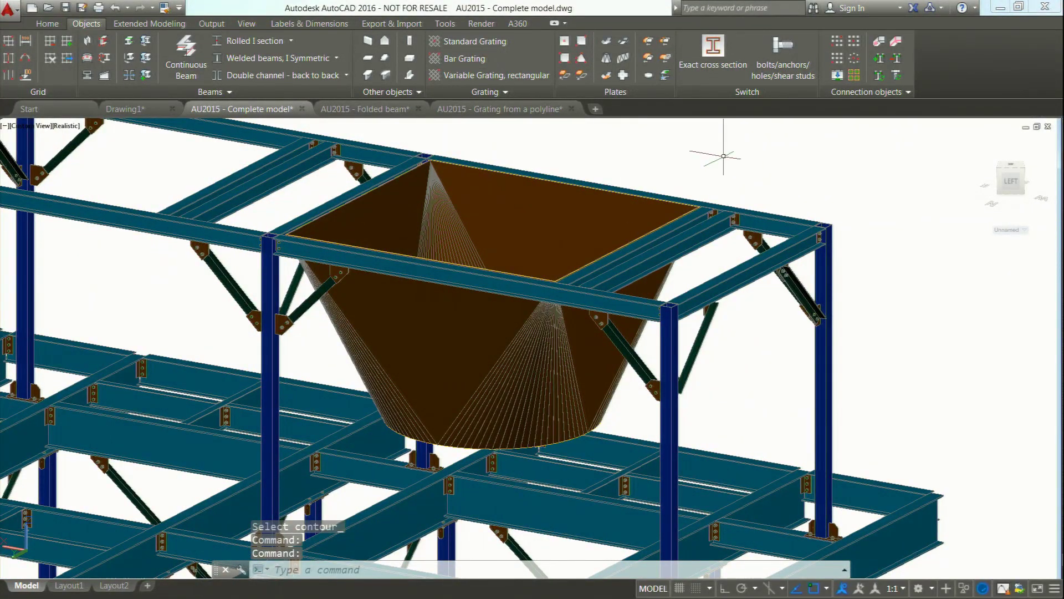
Delete the conical folded plate from the upper frame, keeping its rectangular contour and circle
shift+middle_drag(724, 156, 768, 244)
click(762, 256)
key(Delete)
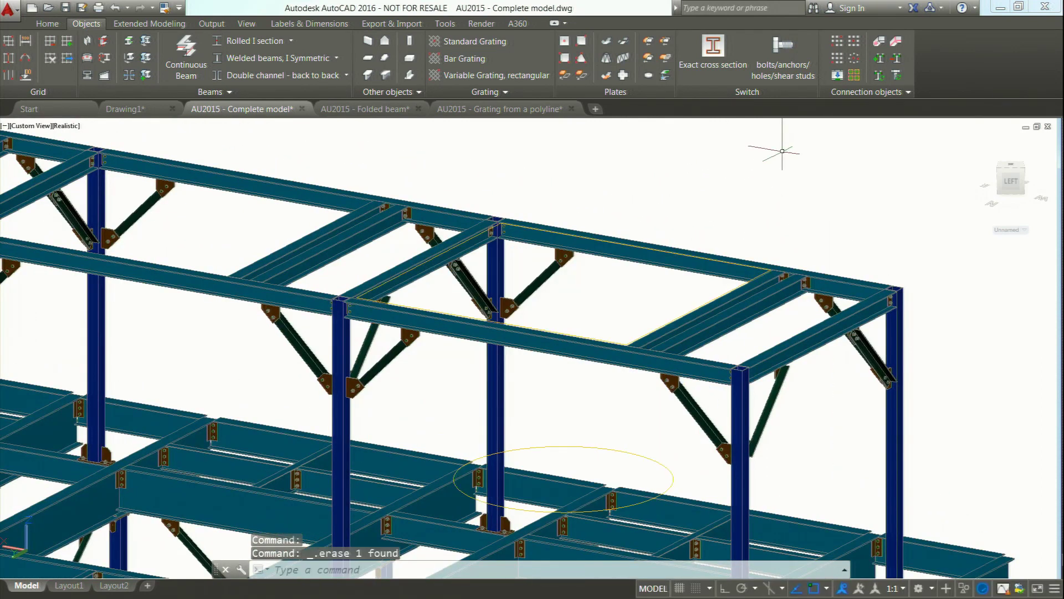
Switch to the presentation, advance to the slide on shrink value and beam clearance, and return to the drawing
key(alt+Tab)
key(alt+Tab)
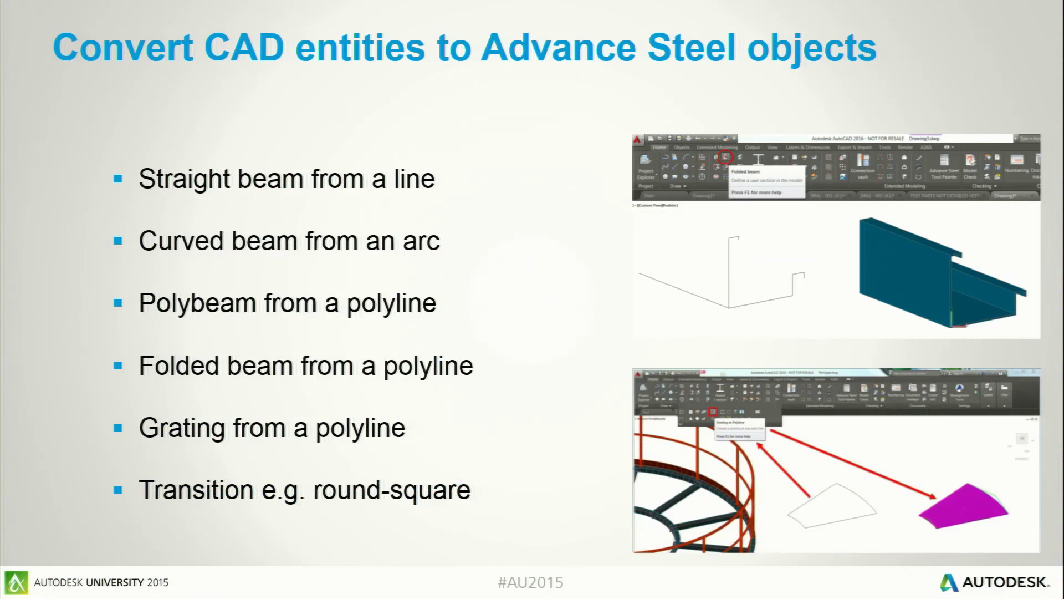
key(Right)
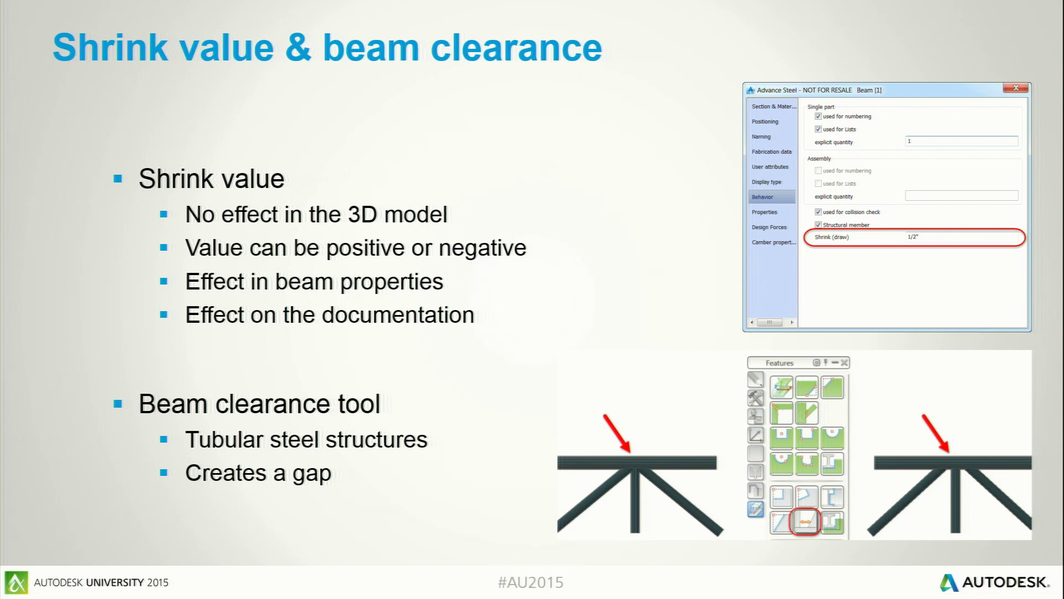
key(alt+Tab)
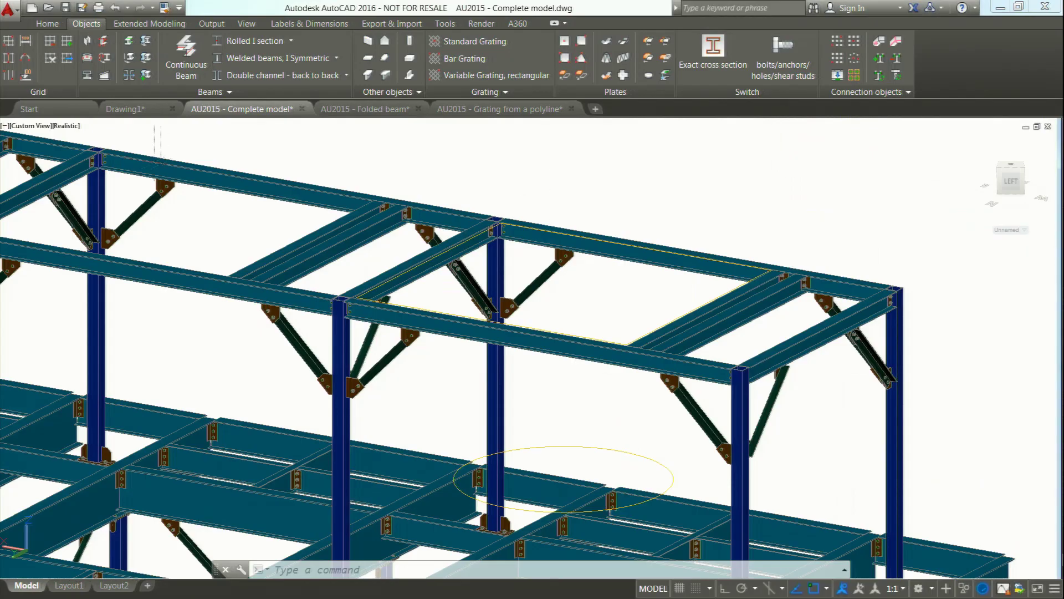
Open the drawing "AU2015 - Beam clearance gap.dwg" from the Work folder
click(49, 8)
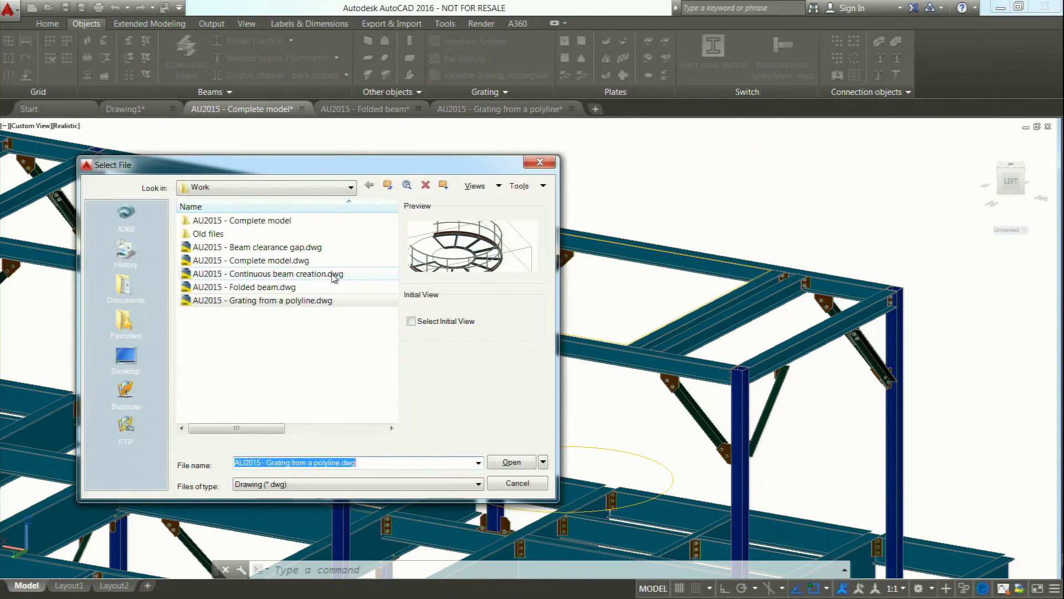
click(279, 248)
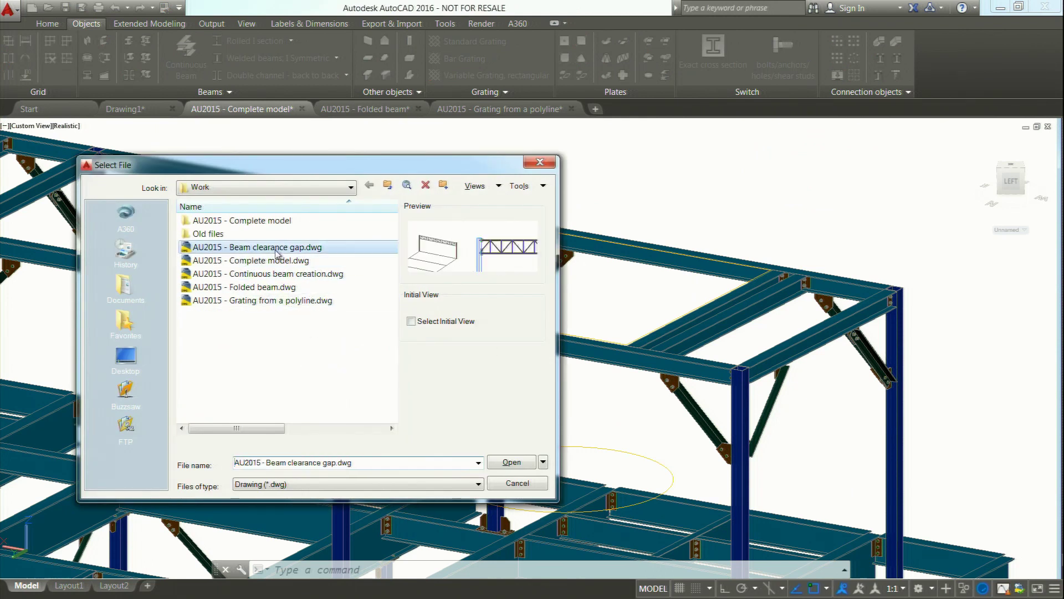
click(512, 462)
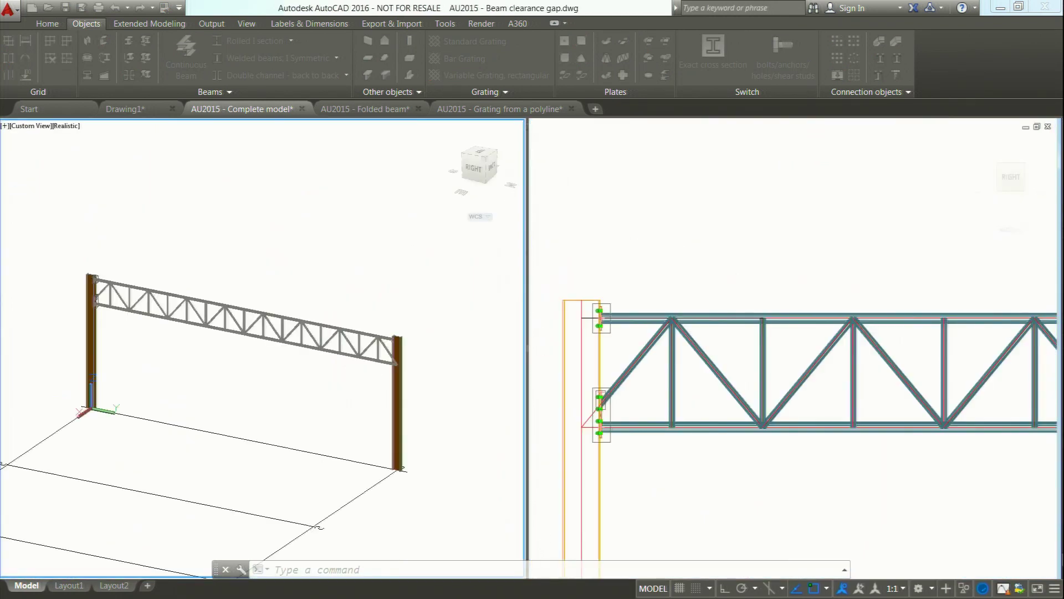
Show the Features category of the Advance Steel Tool Palette for work on the truss's first upper joint
click(175, 359)
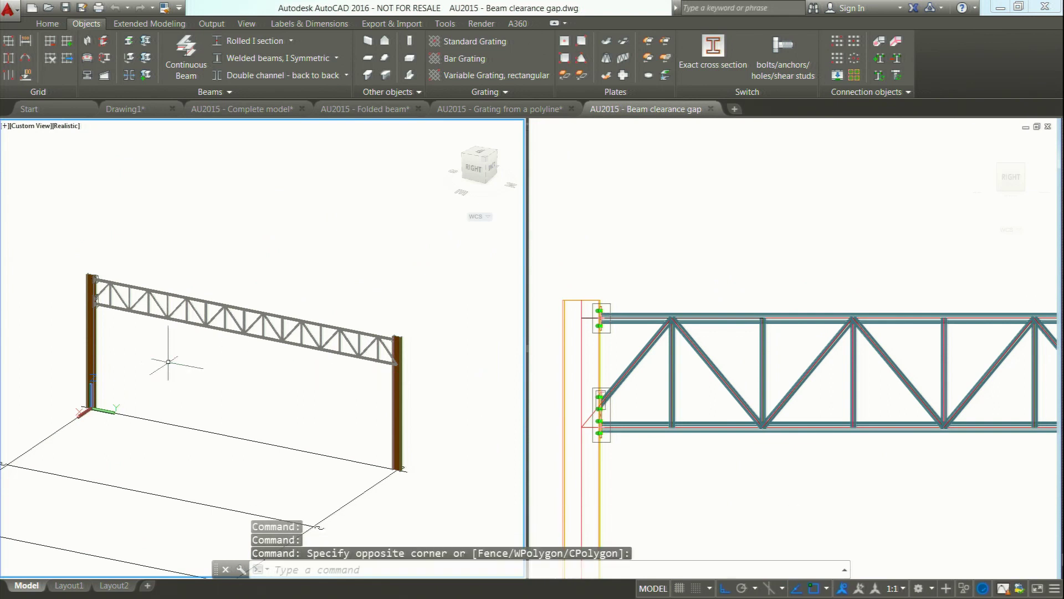
scroll(117, 308, up, 6)
click(309, 327)
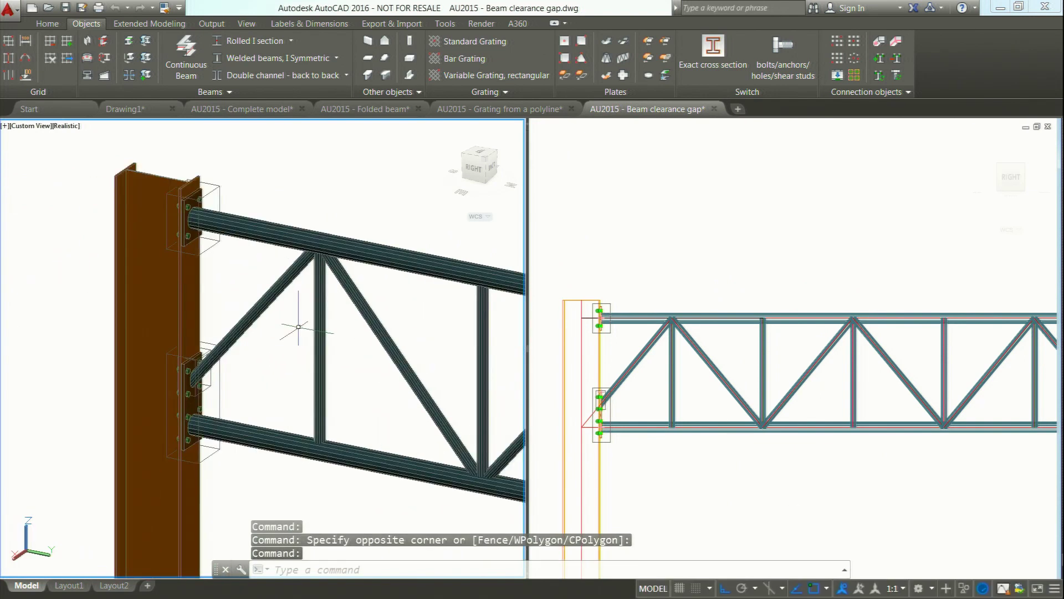
scroll(296, 346, up, 2)
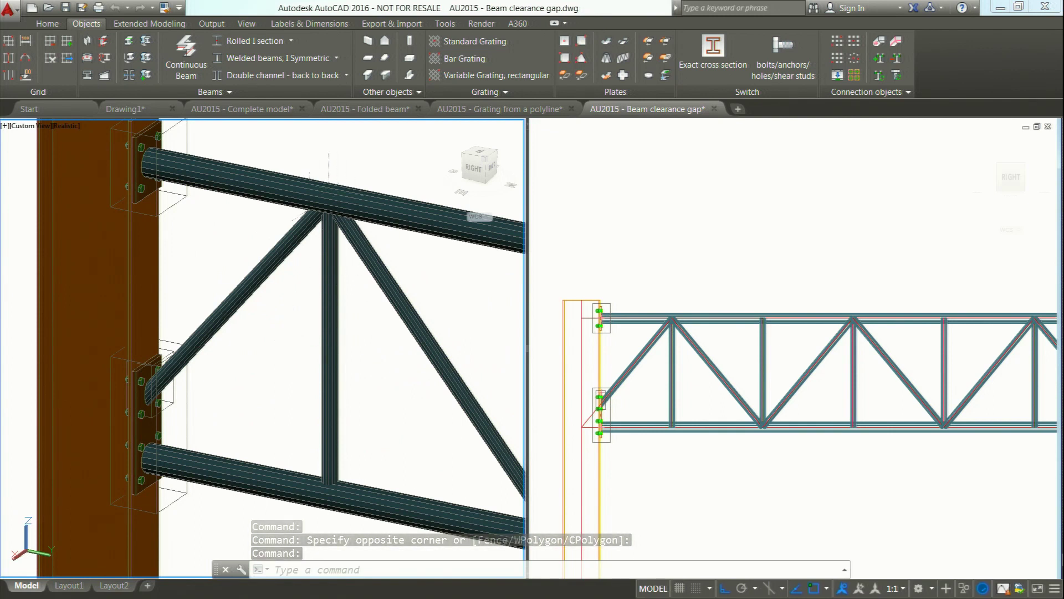
click(700, 381)
scroll(689, 356, up, 5)
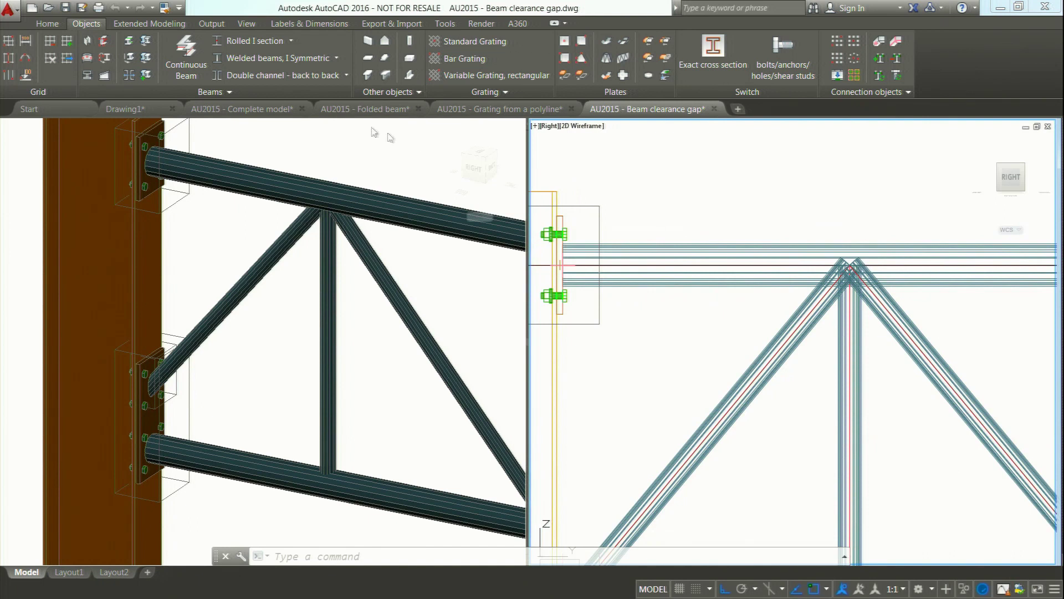
click(48, 24)
click(538, 68)
mouse_move(173, 179)
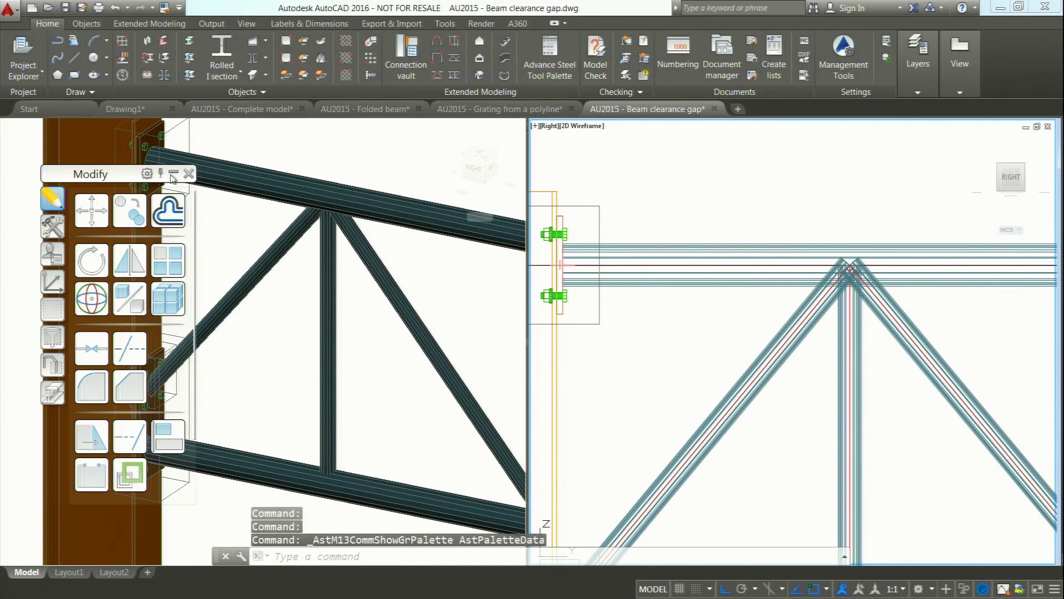
click(53, 393)
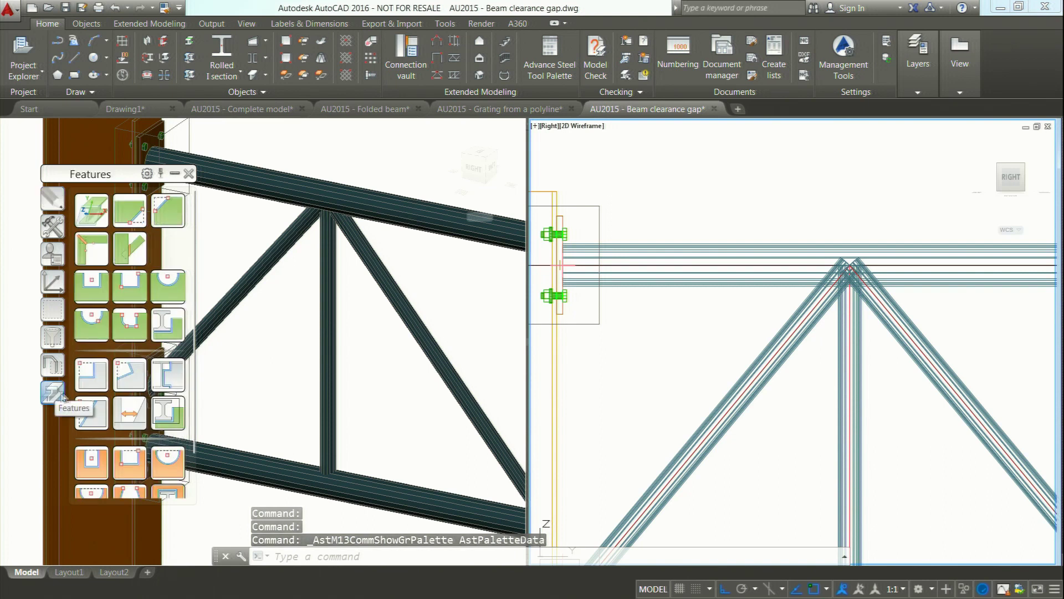
Apply a beam clearance of 2 that moves the first diagonal away from the first vertical, with the top chord as main beam
click(129, 413)
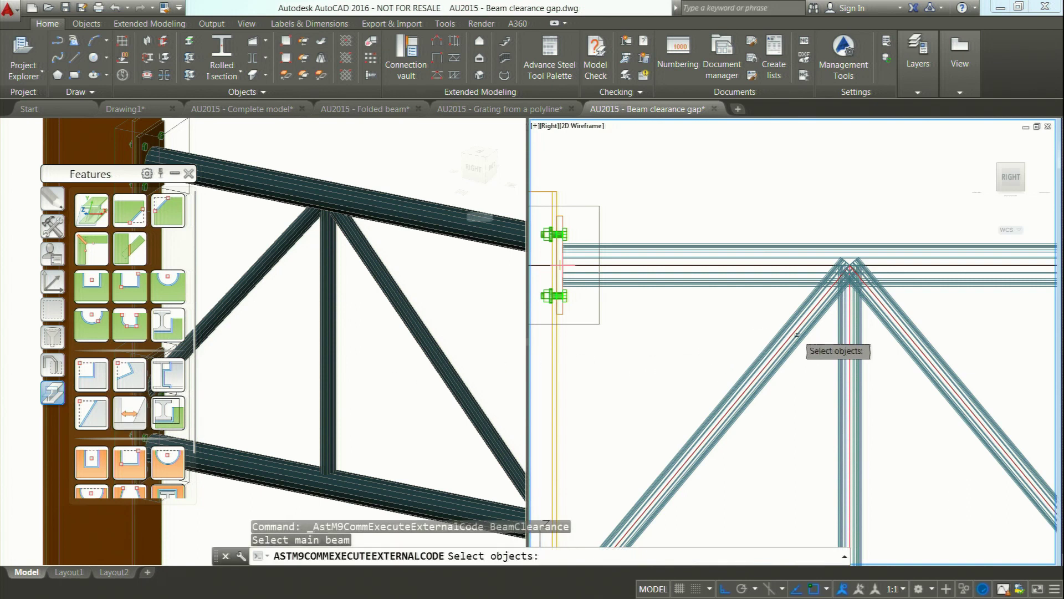
click(746, 285)
key(Return)
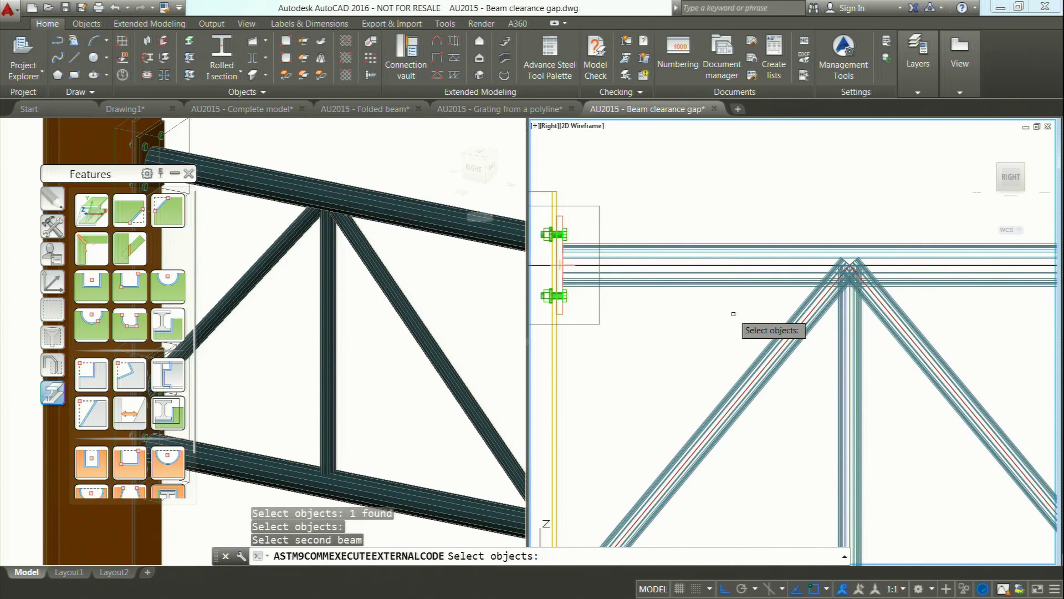
click(839, 404)
key(Return)
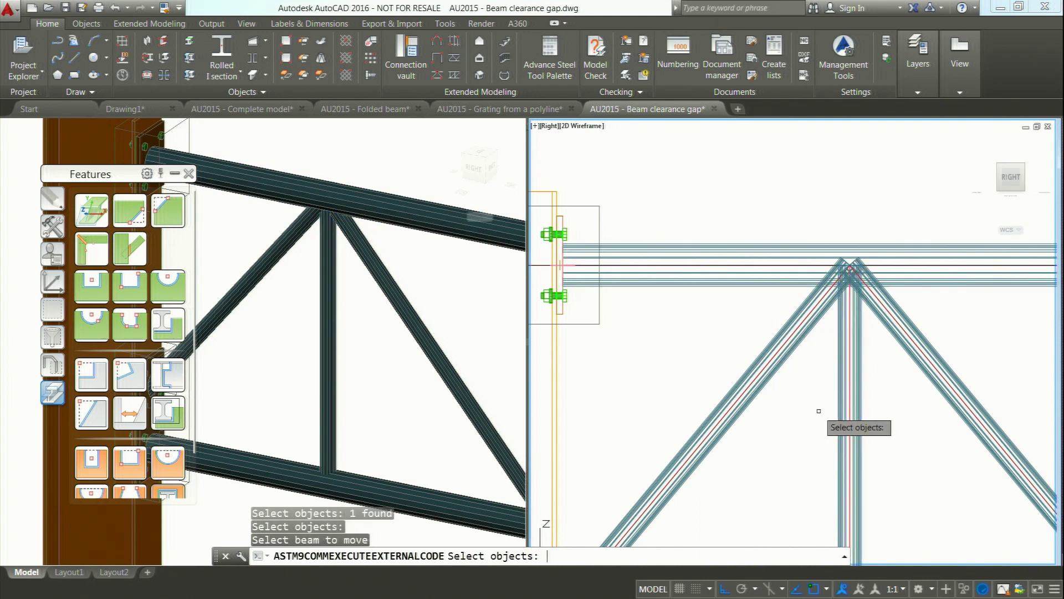
click(785, 364)
key(Return)
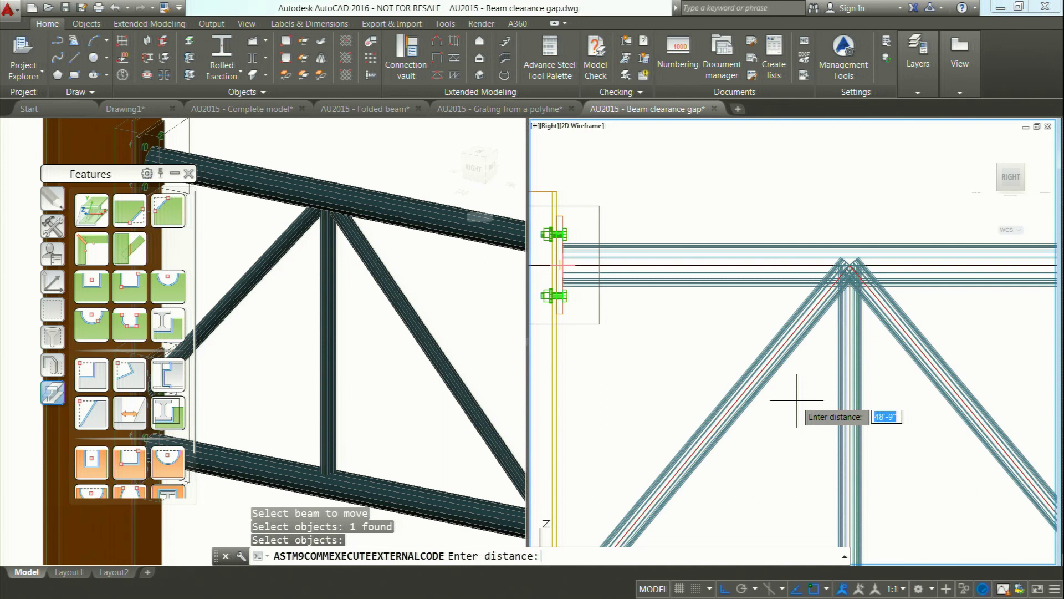
text(2)
key(Return)
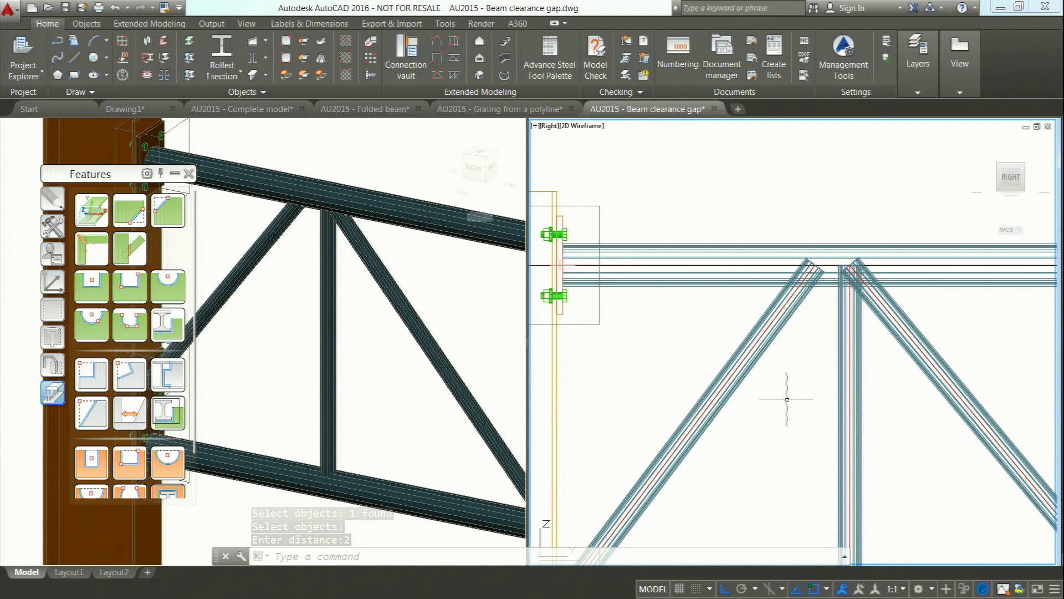
Apply a beam clearance of 2 to the second diagonal, using the top chord as main beam and the first vertical as second beam
scroll(787, 398, down, 5)
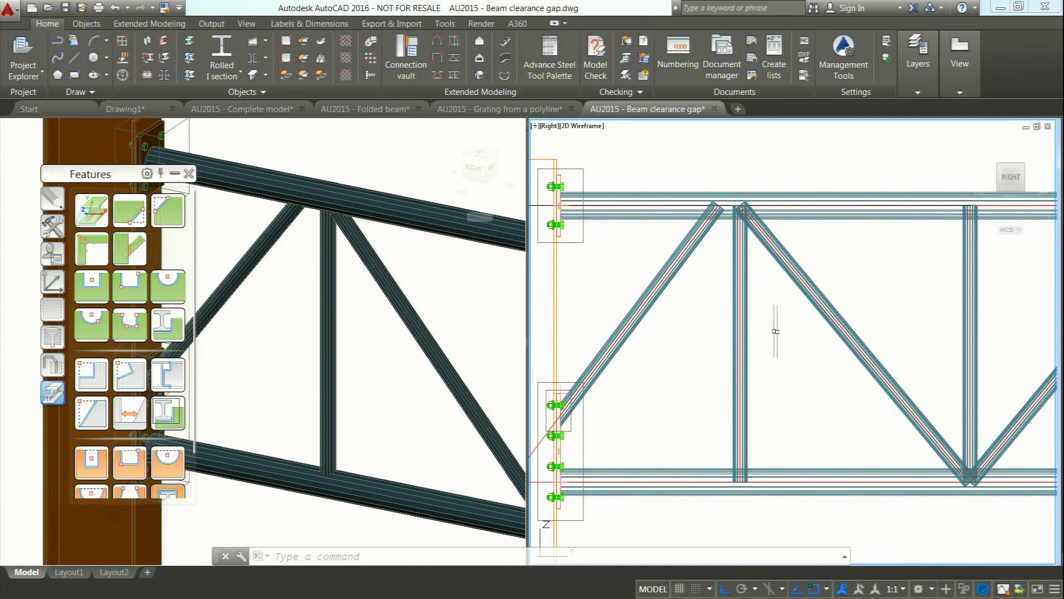
middle_drag(776, 331, 815, 352)
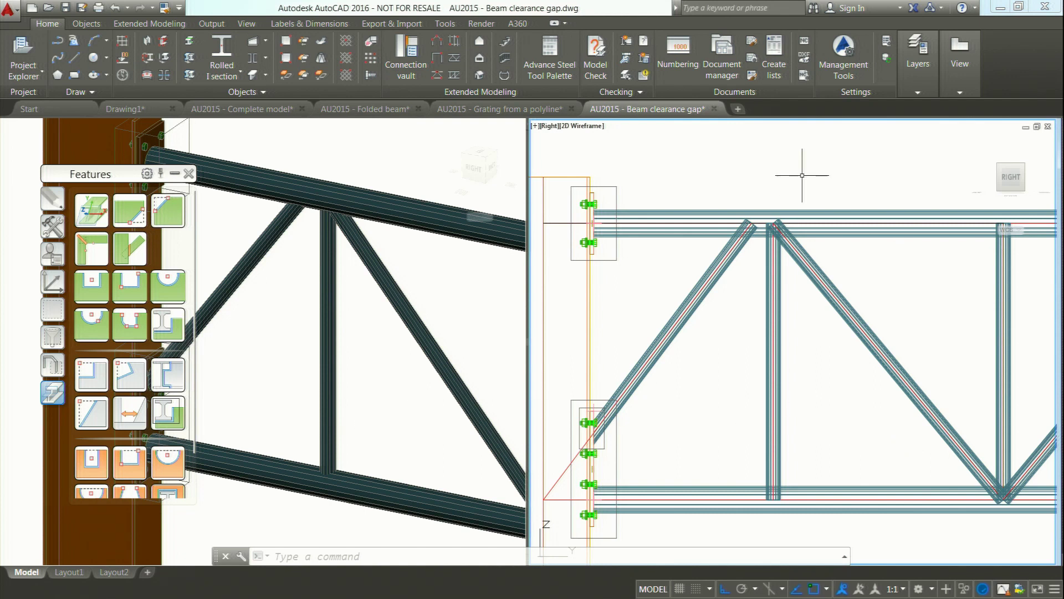
click(169, 415)
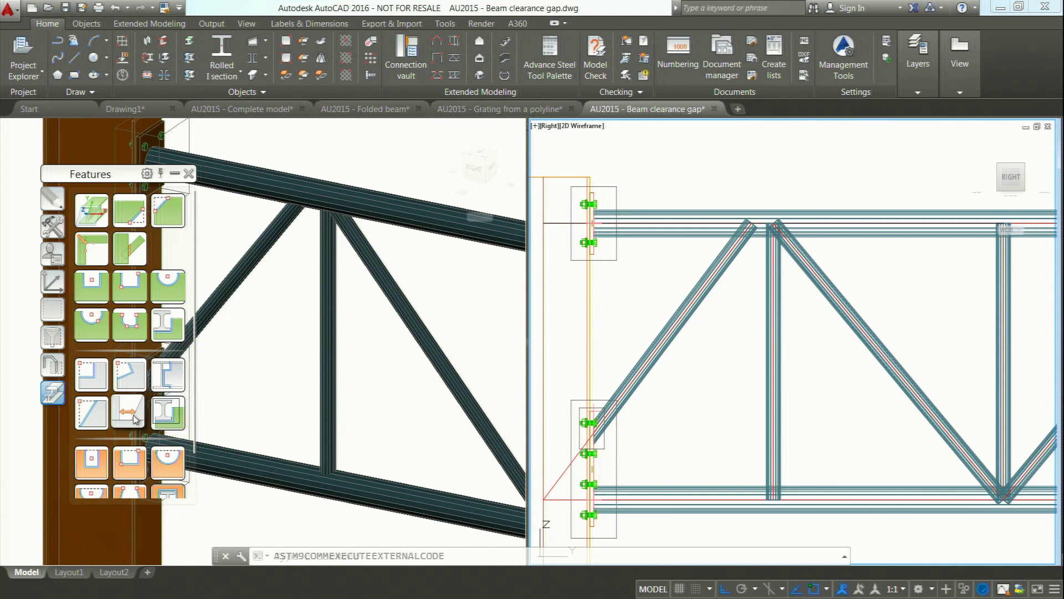
click(835, 239)
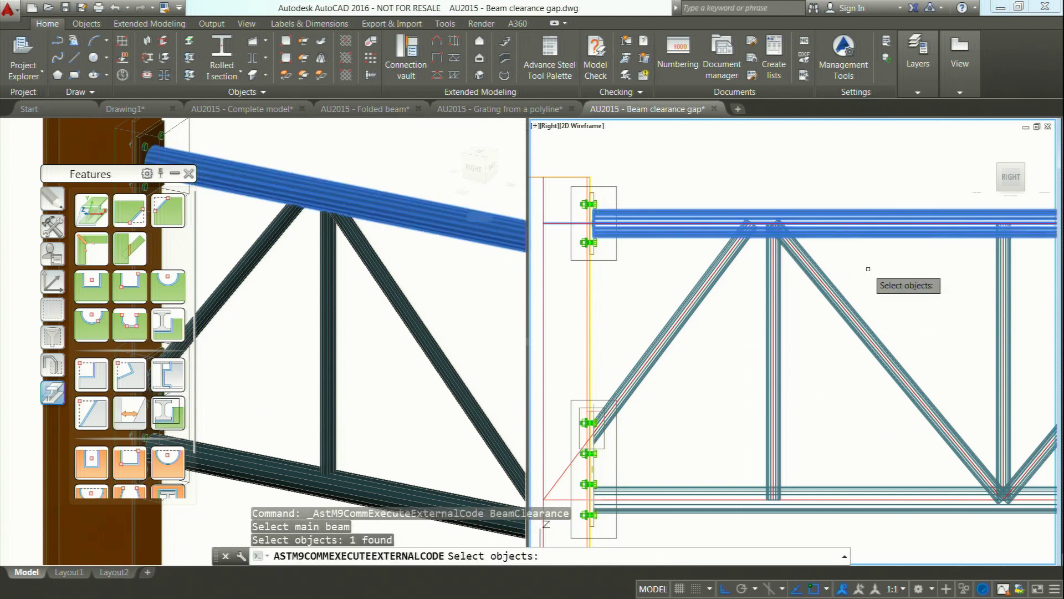
key(Return)
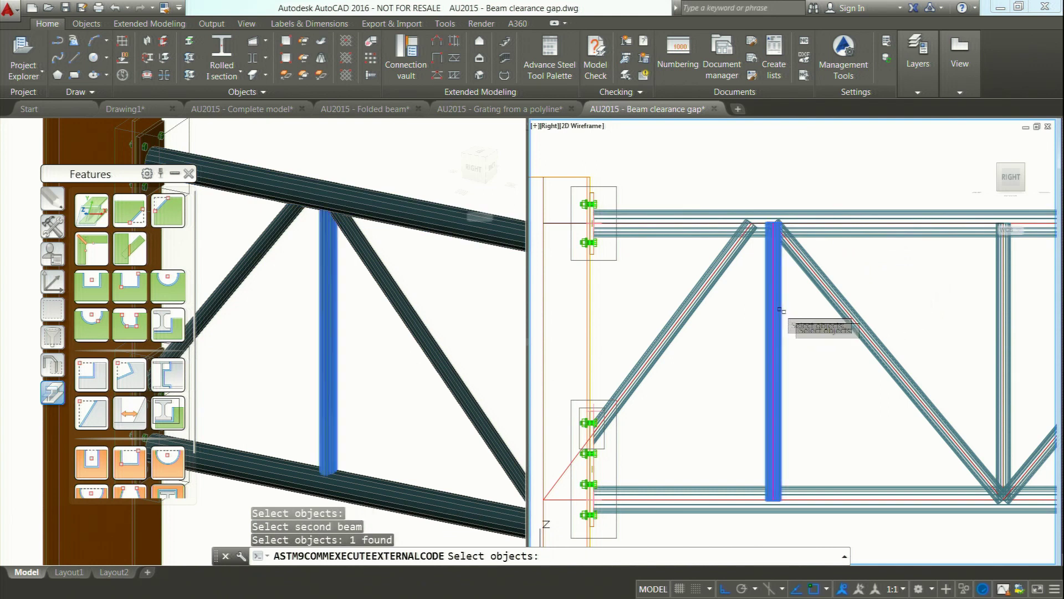
click(829, 300)
key(Return)
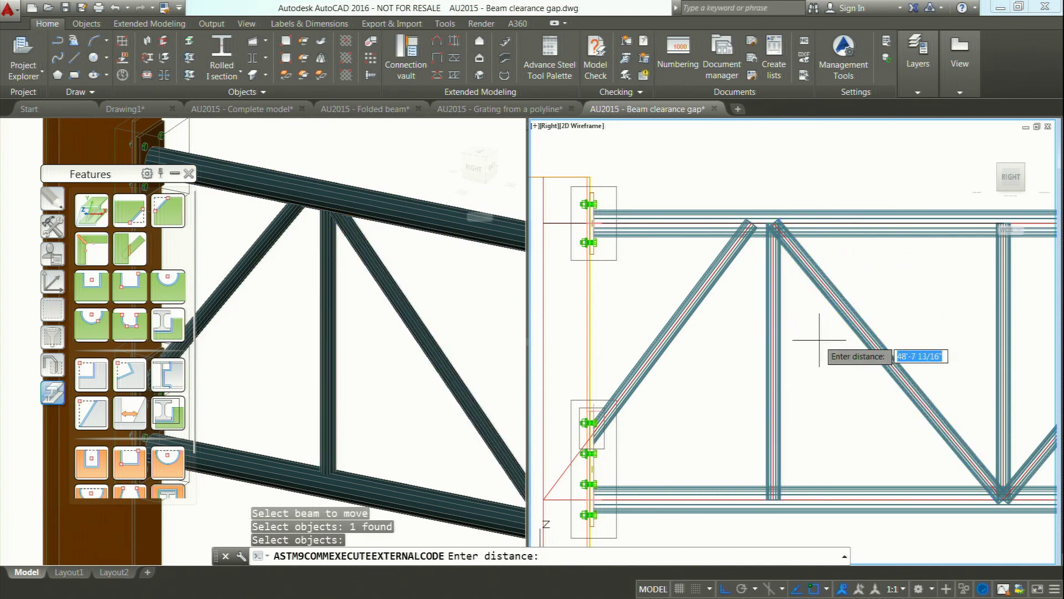
text(2)
key(Return)
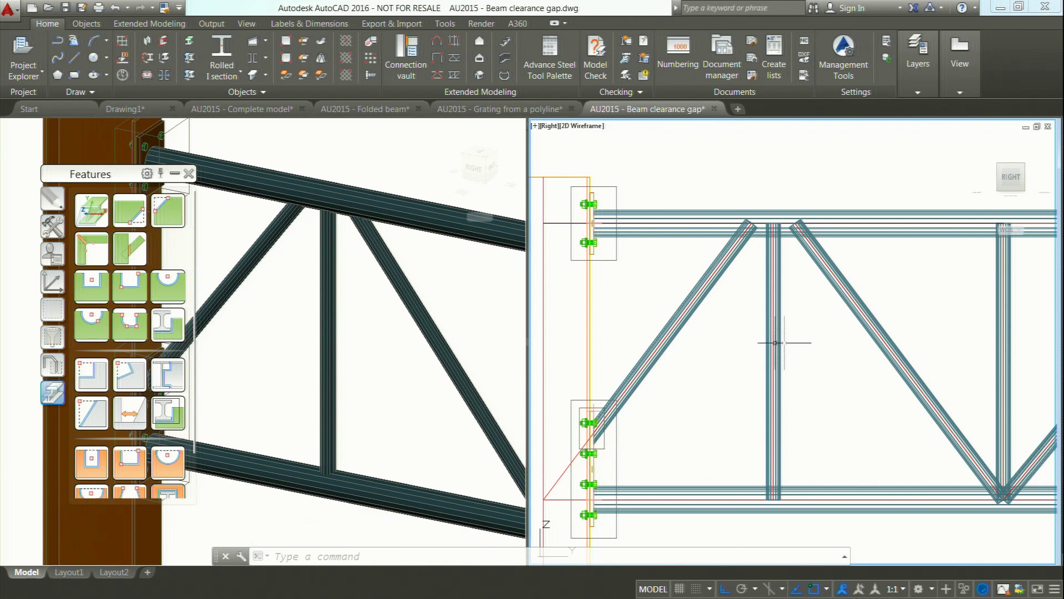
Check the section and material properties of the truss's top chord and close them without changes
scroll(848, 355, down, 2)
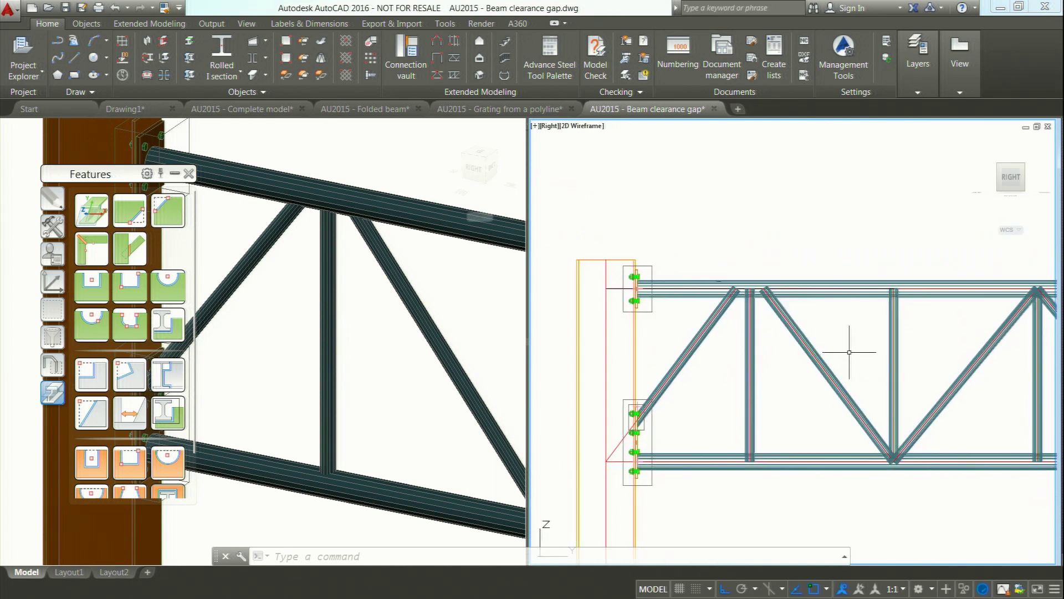
double_click(847, 290)
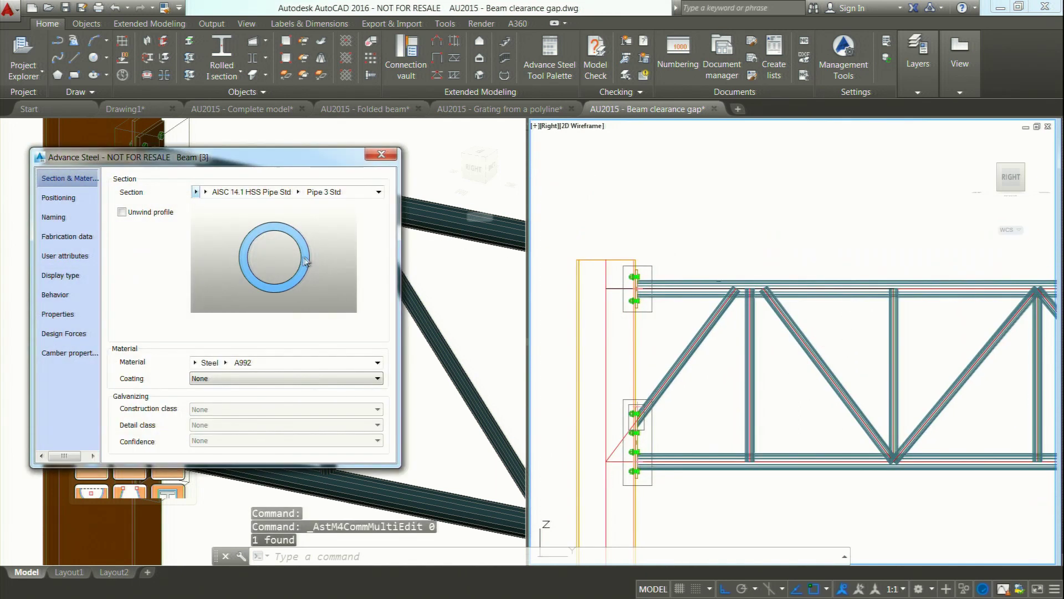
click(381, 154)
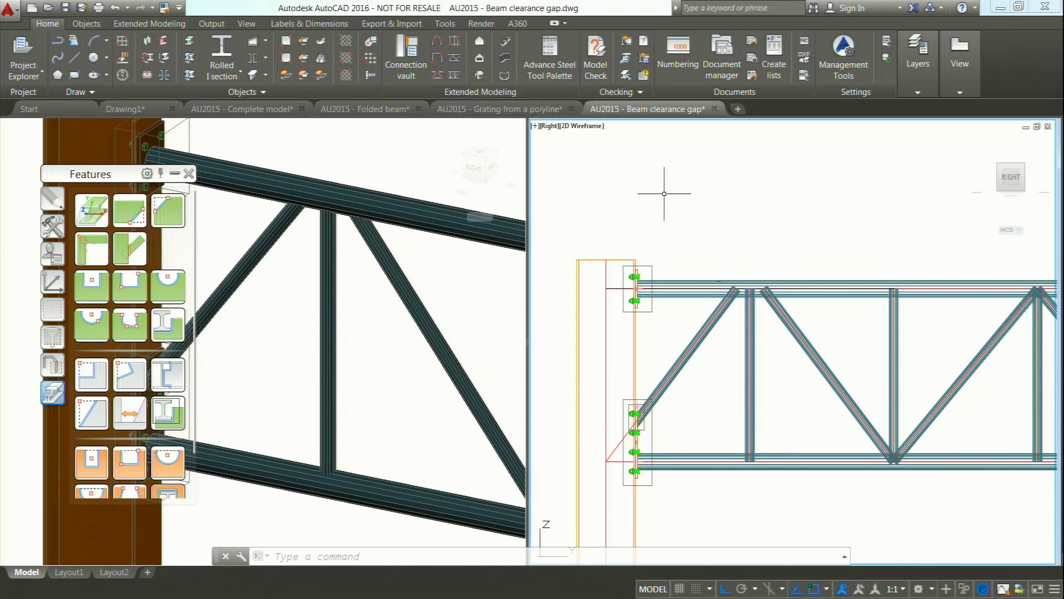
Switch to the presentation and go through the slides on circular slotted holes and the Building Generator Tool Palette
key(alt+Tab)
key(alt+Tab)
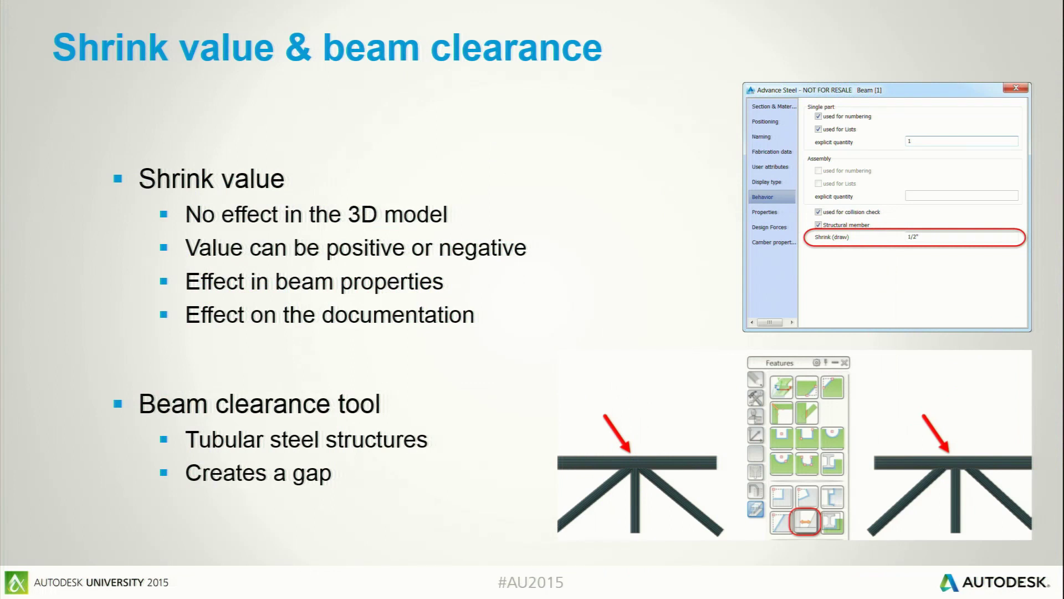
key(Page_Down)
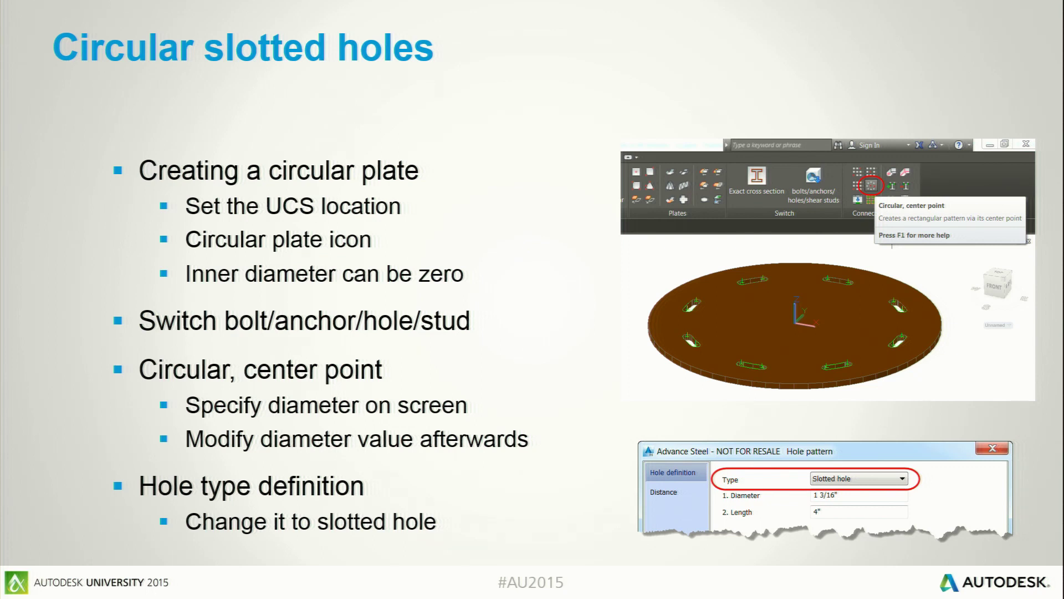
key(Right)
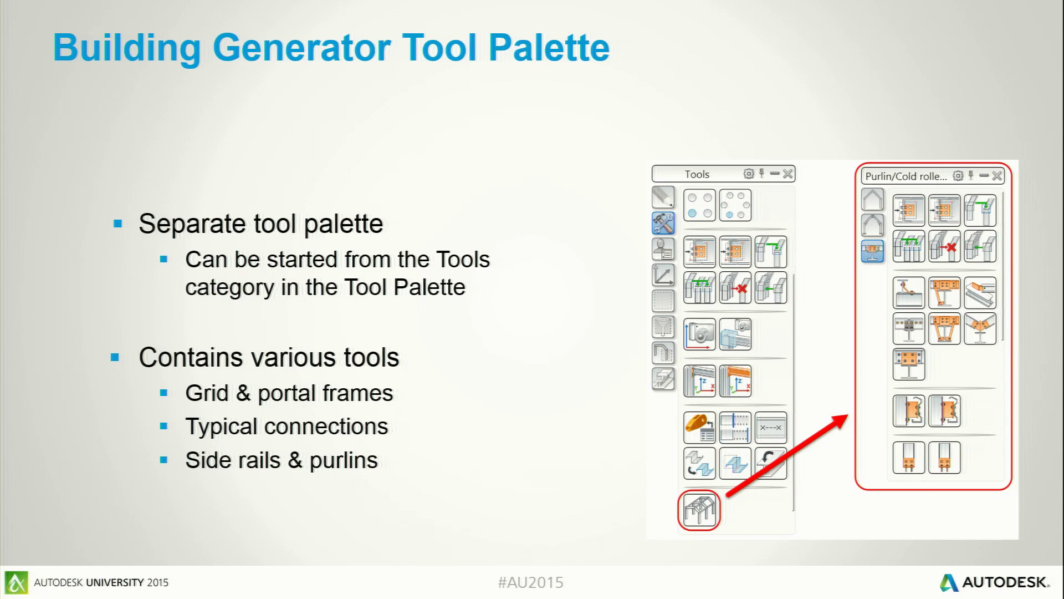
Switch back to the Advance Steel truss model and open the Building Generator palette, placing it beside the Tools palette
key(alt+Tab)
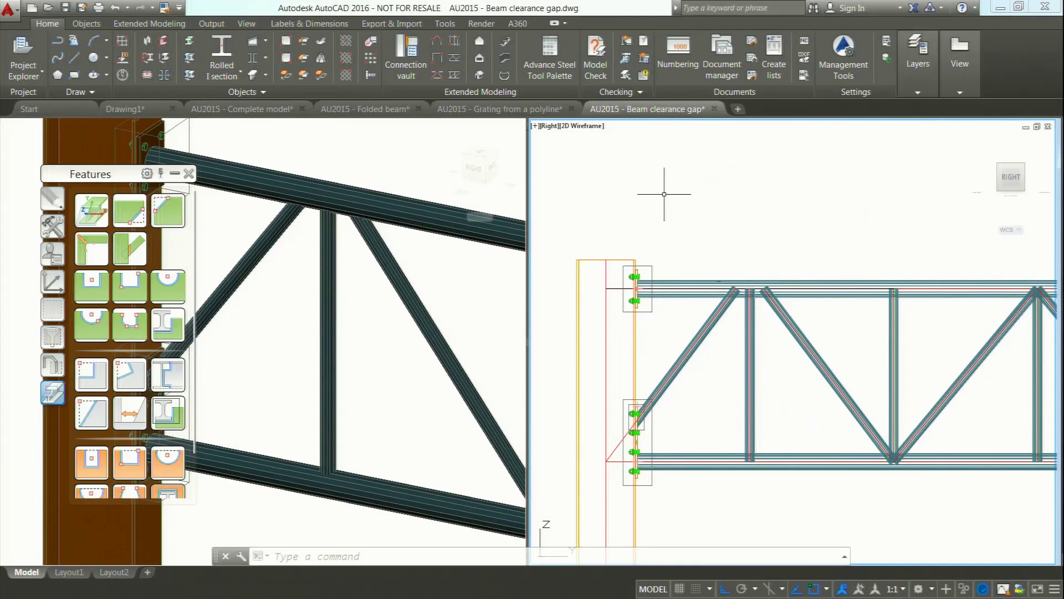
click(261, 227)
shift+middle_drag(260, 227, 222, 199)
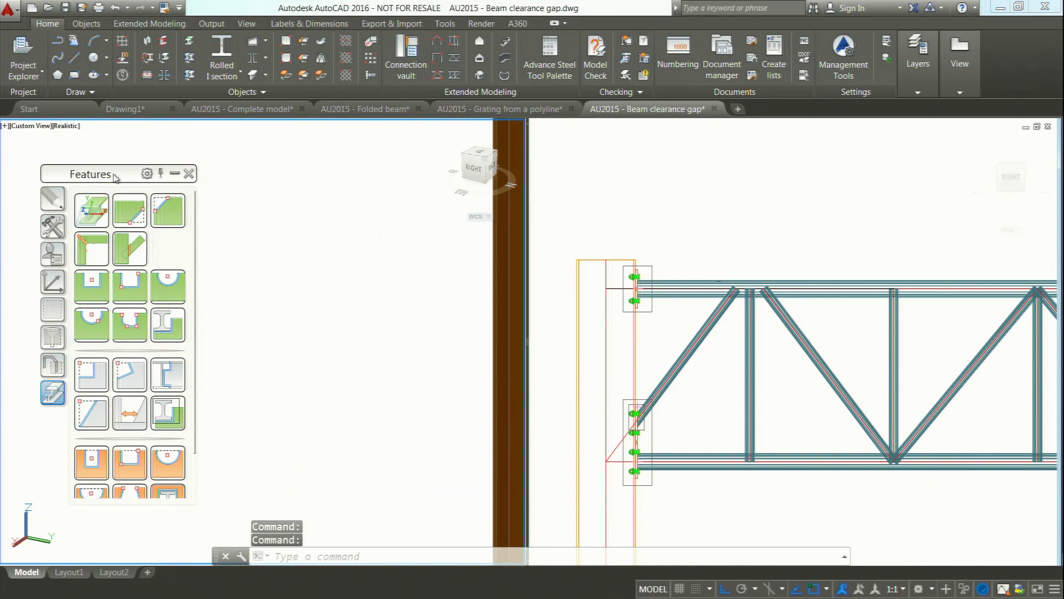
drag(119, 177, 121, 165)
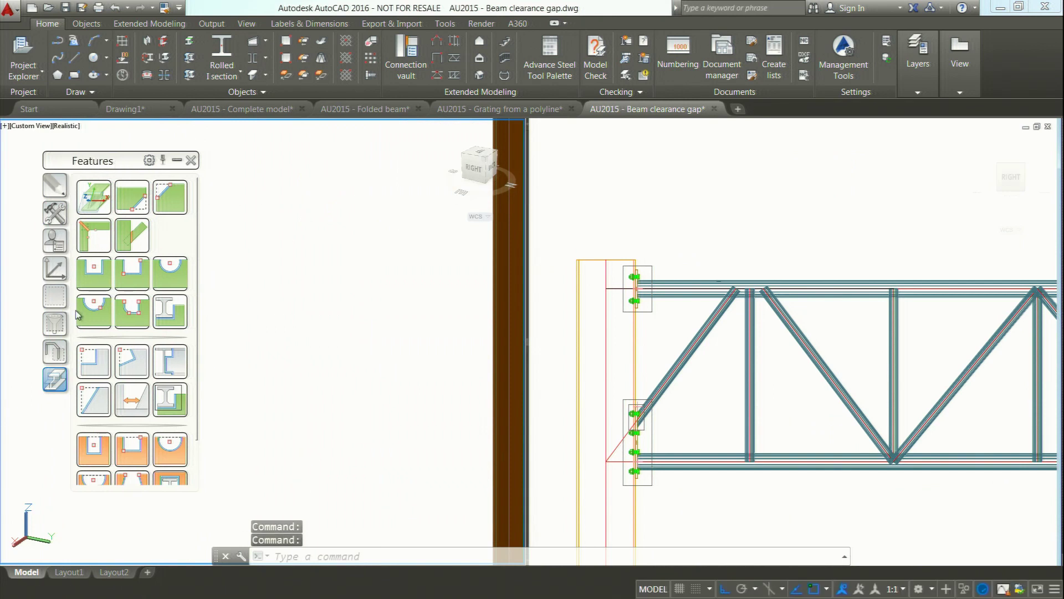
click(56, 220)
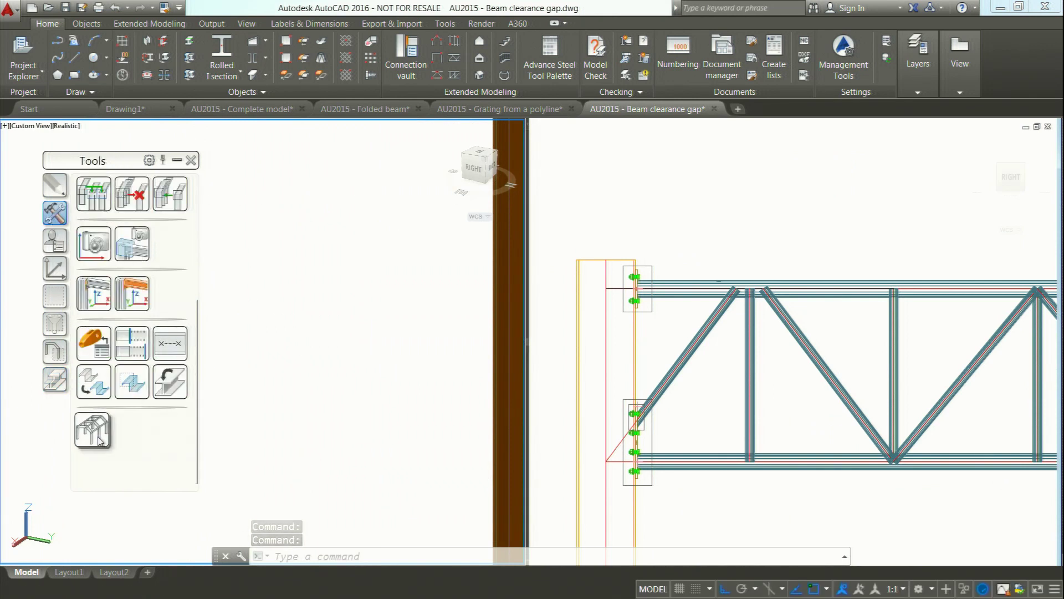
click(99, 440)
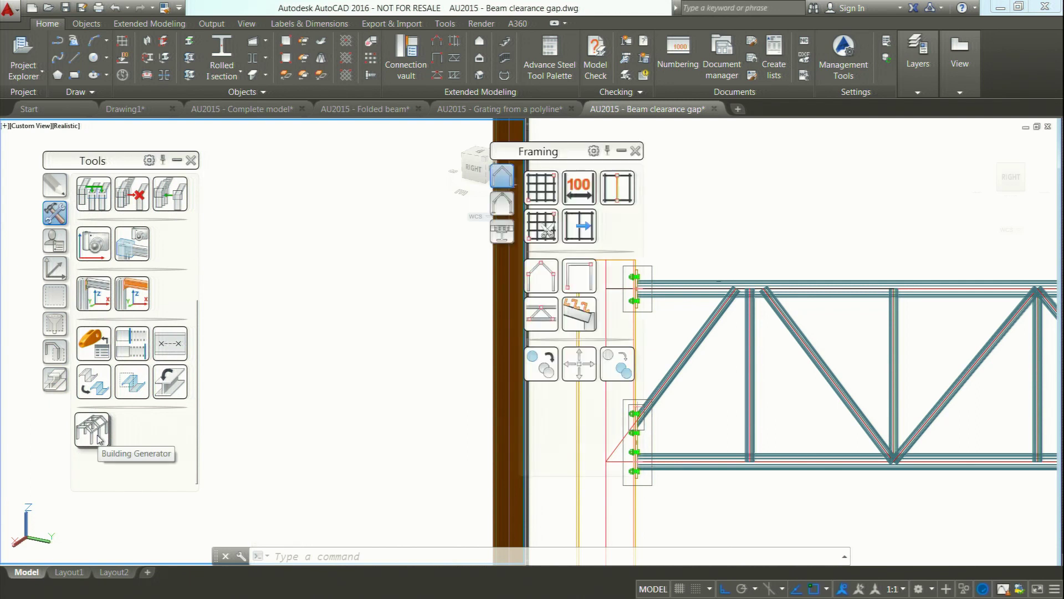
drag(556, 160, 314, 173)
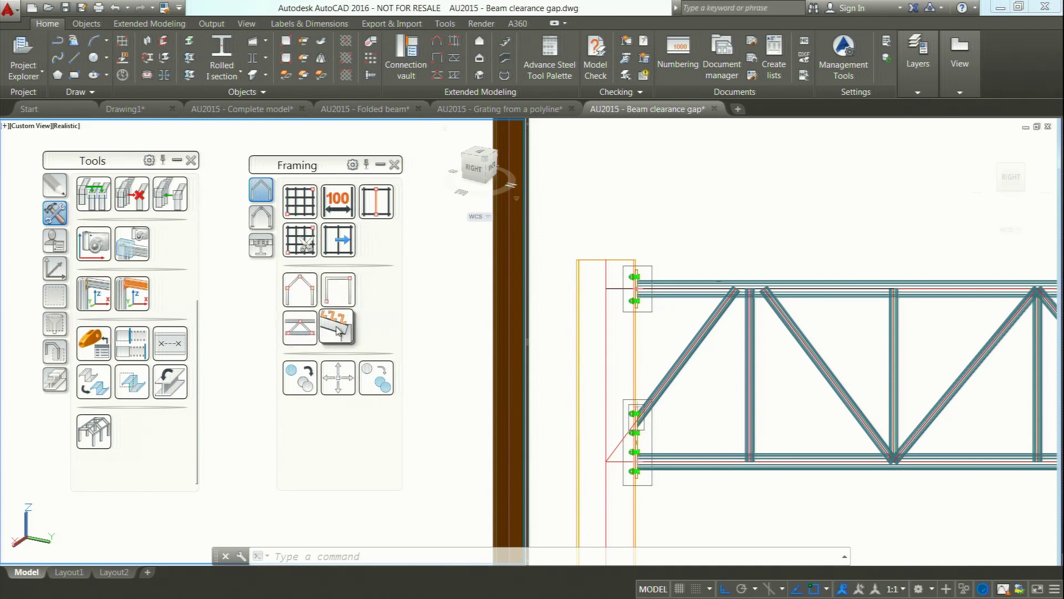
Look through the Building Generator's framing connection tools and its purlin and cold rolled tools
click(259, 223)
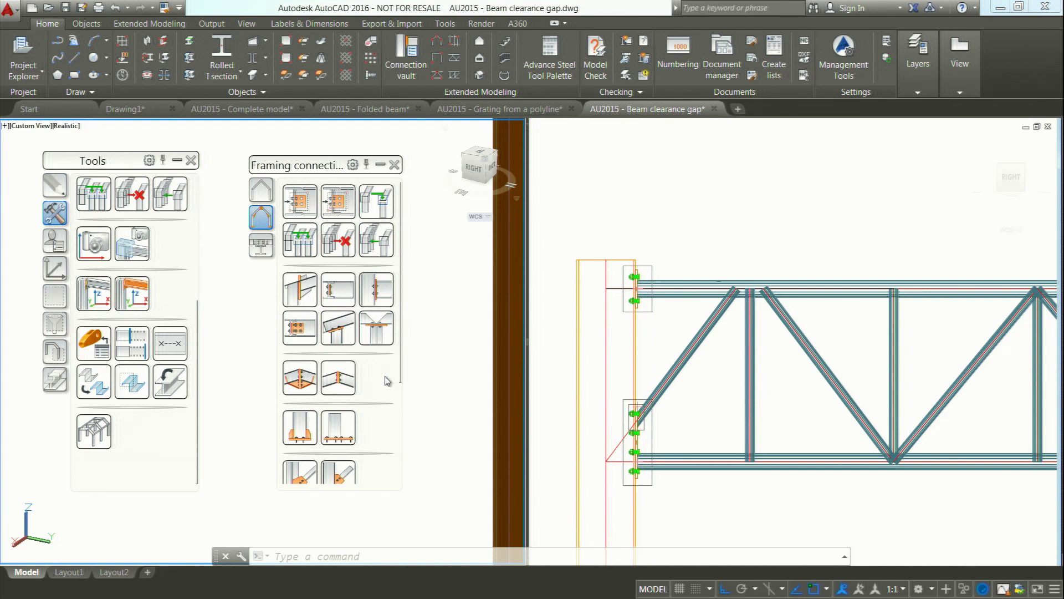
scroll(377, 382, down, 3)
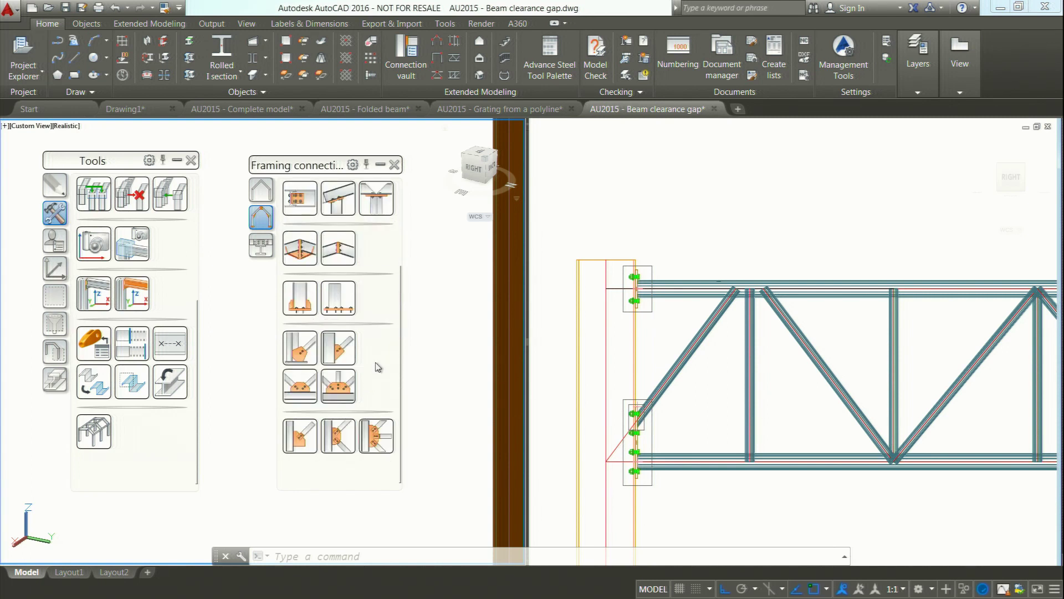
click(260, 244)
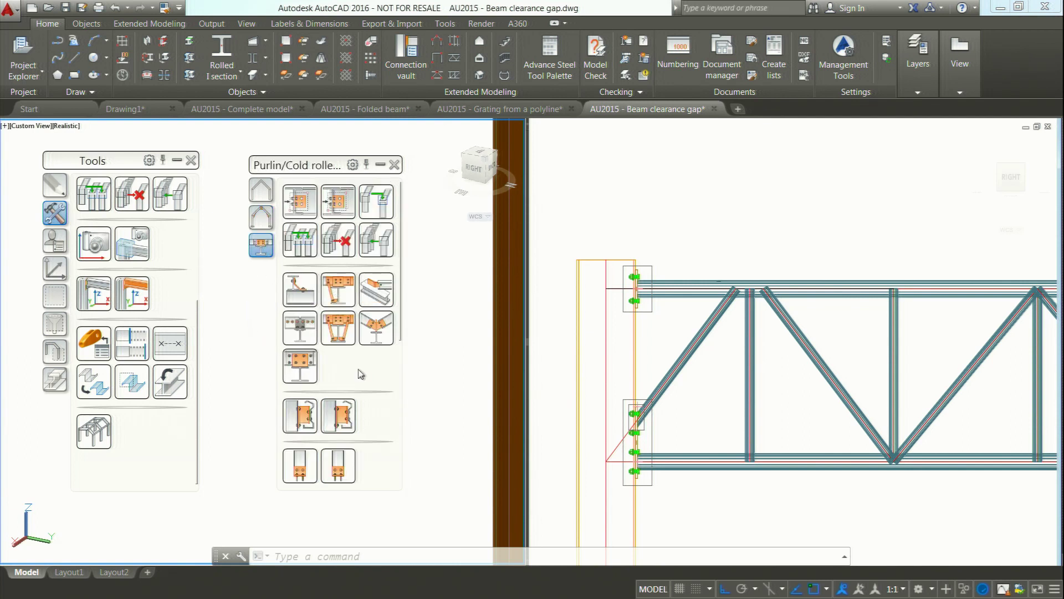
scroll(366, 371, down, 3)
scroll(378, 368, up, 3)
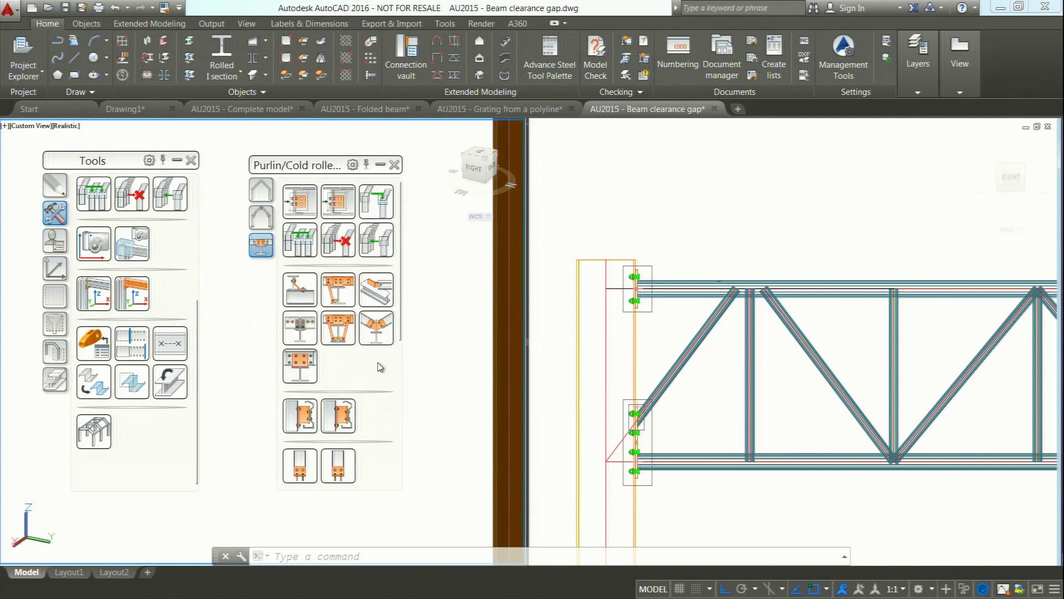
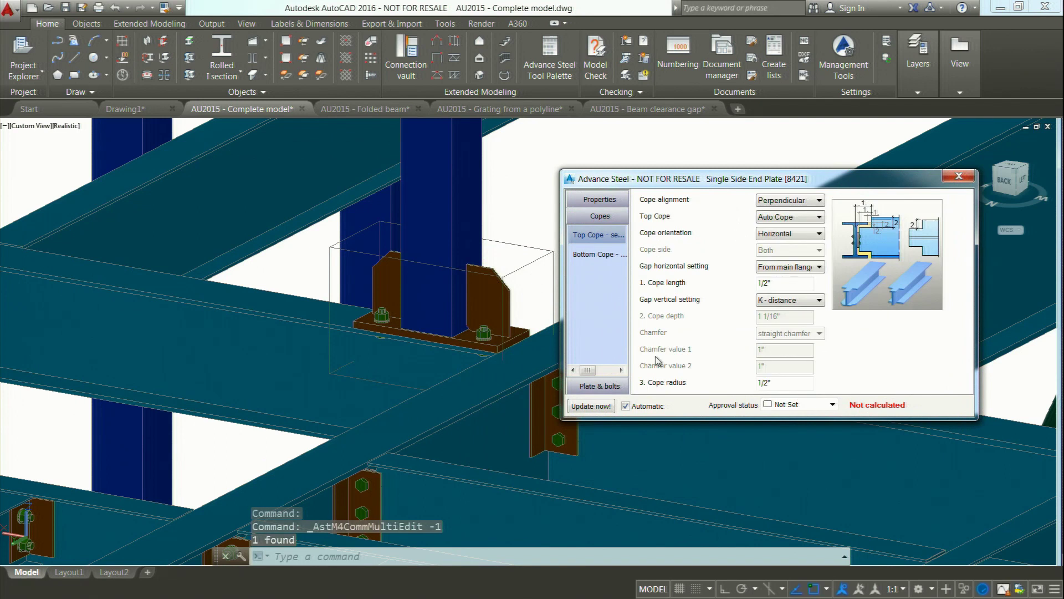
Check the plate and bolt settings of the Single Side End Plate connection and close its properties without changes
click(616, 386)
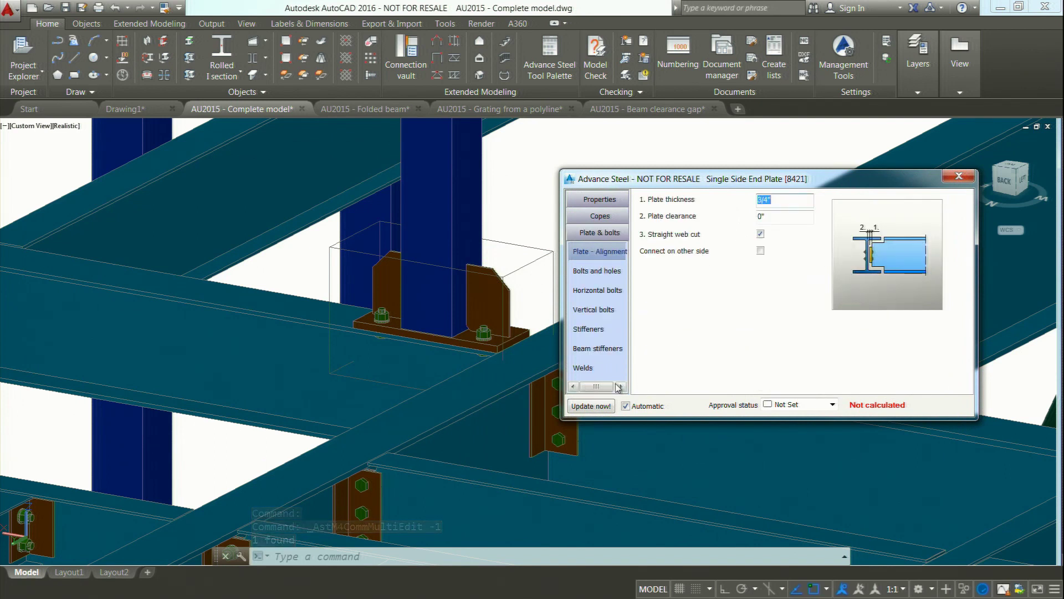
click(959, 177)
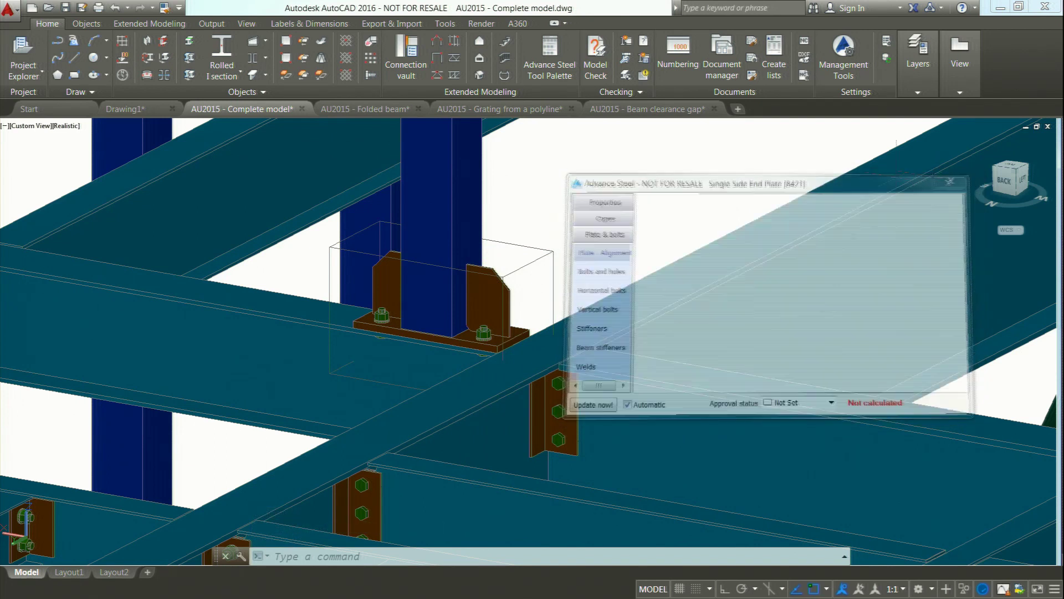
Open the Project Explorer with the bolted column base connection in close view
scroll(694, 254, up, 3)
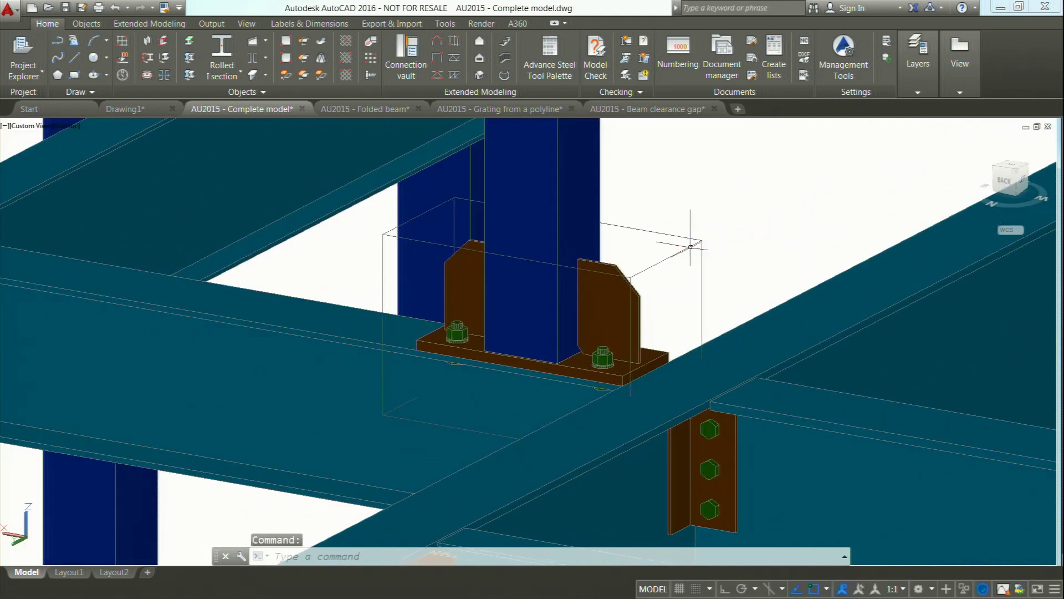
middle_drag(694, 254, 743, 245)
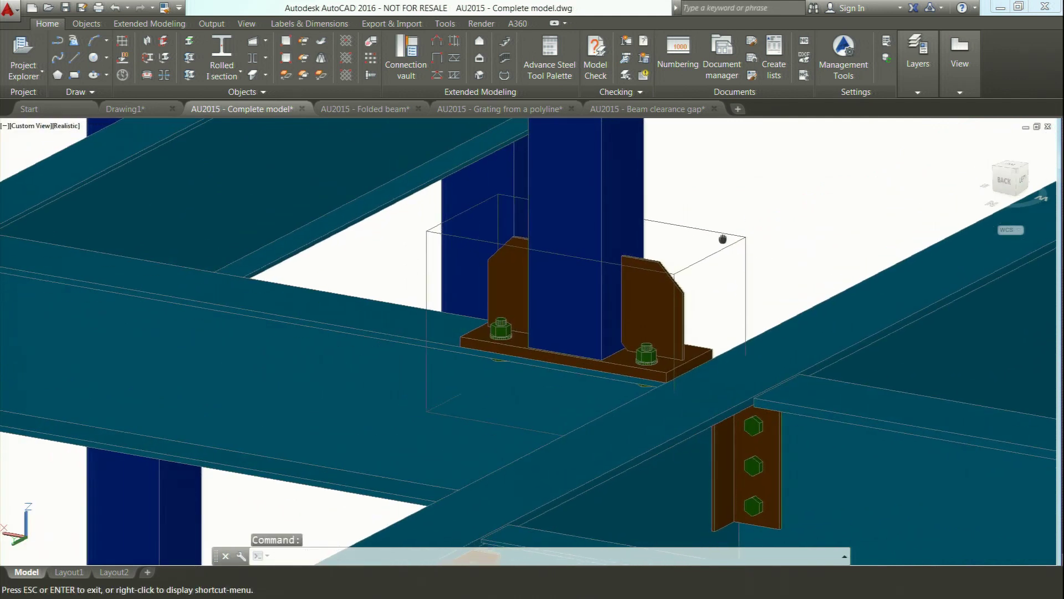
click(29, 75)
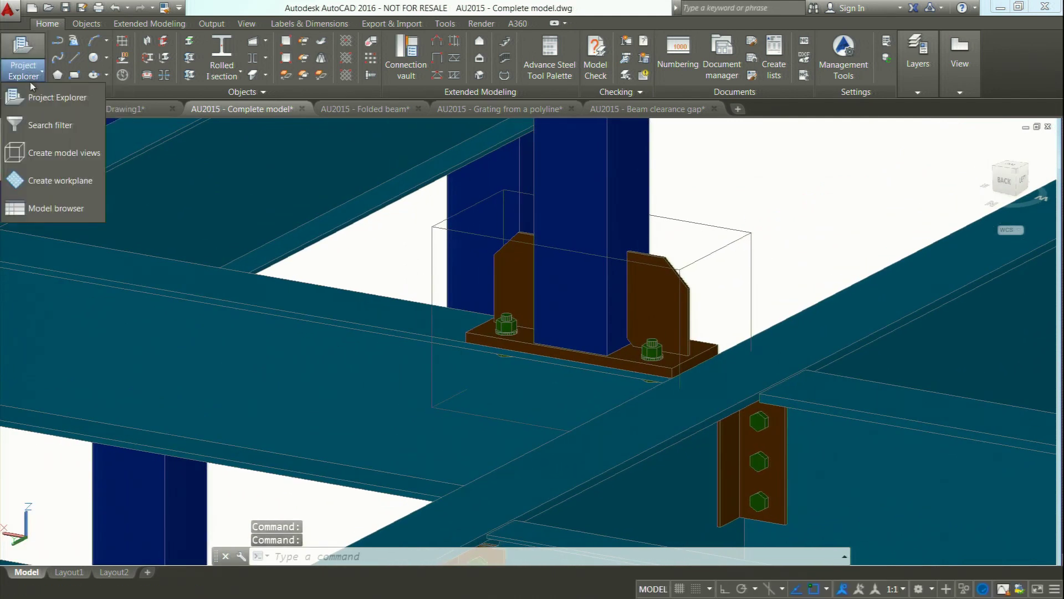
click(35, 94)
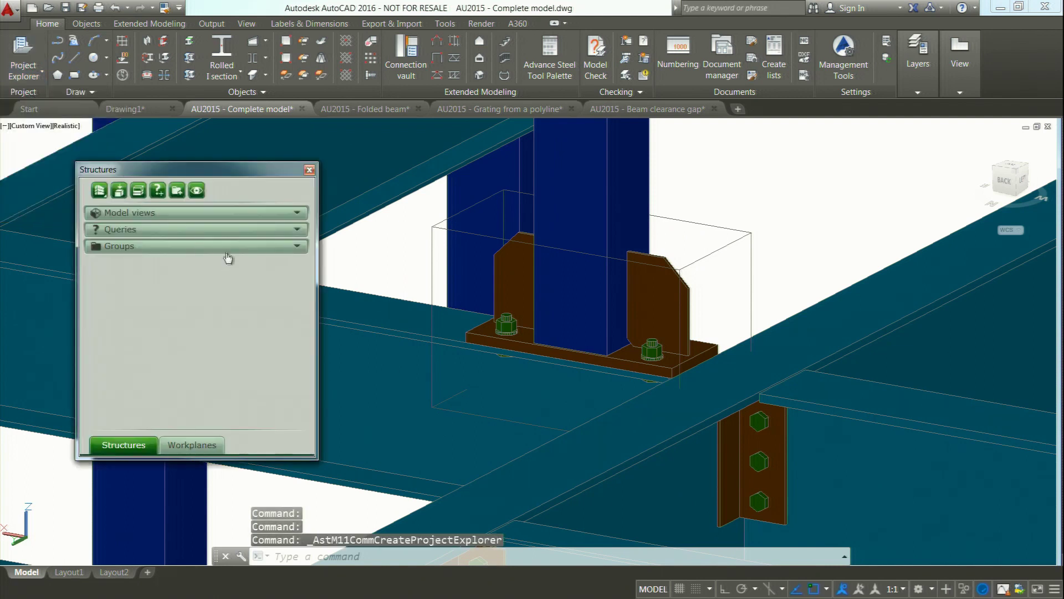
Create a model view at the column connection's joint box, name it AU Connection, and choose the front arrow as default view direction
click(121, 191)
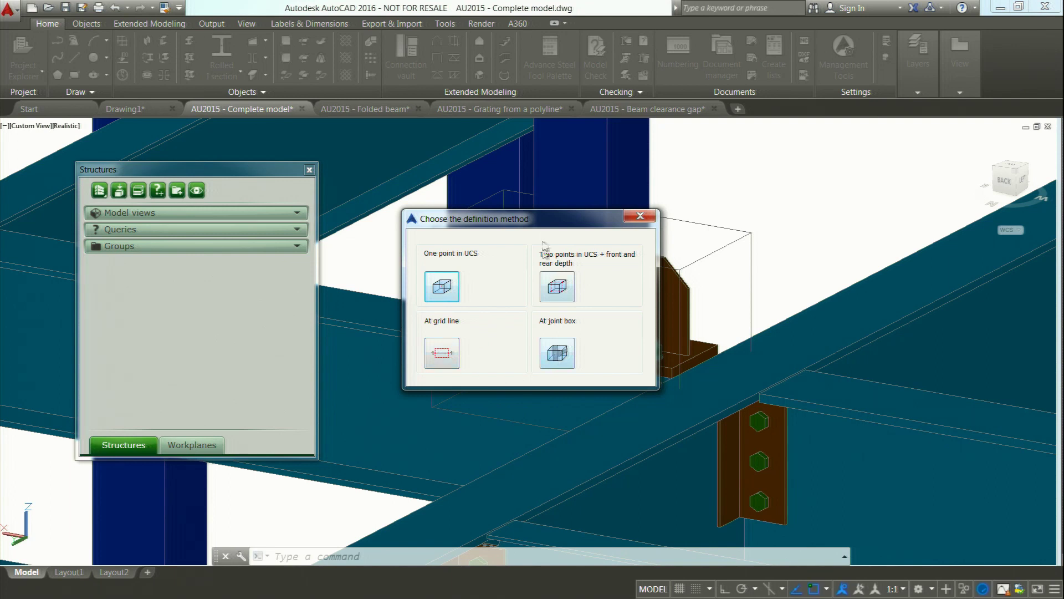
drag(544, 227, 859, 149)
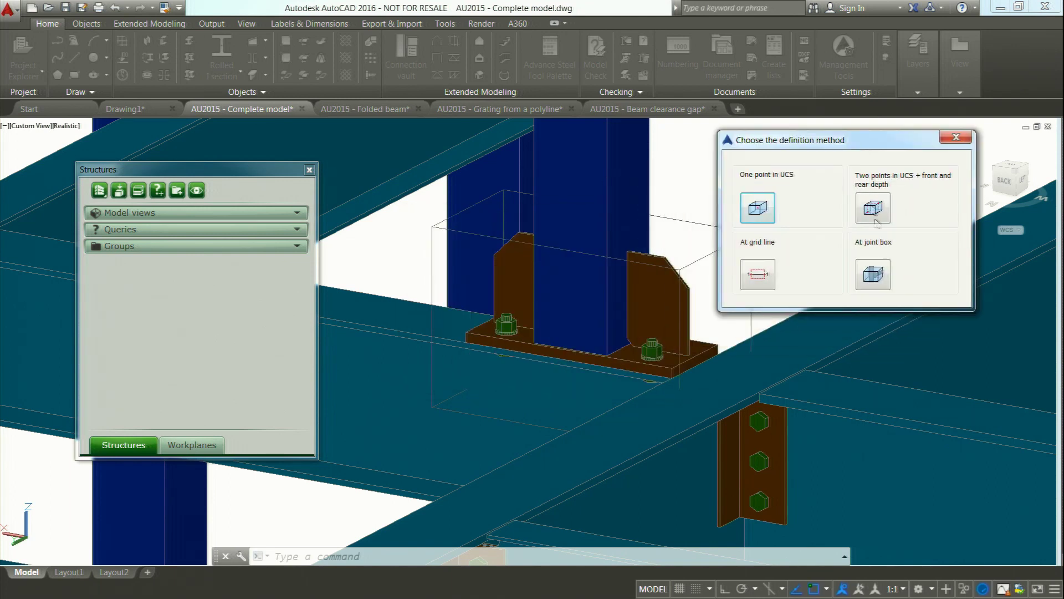
click(873, 279)
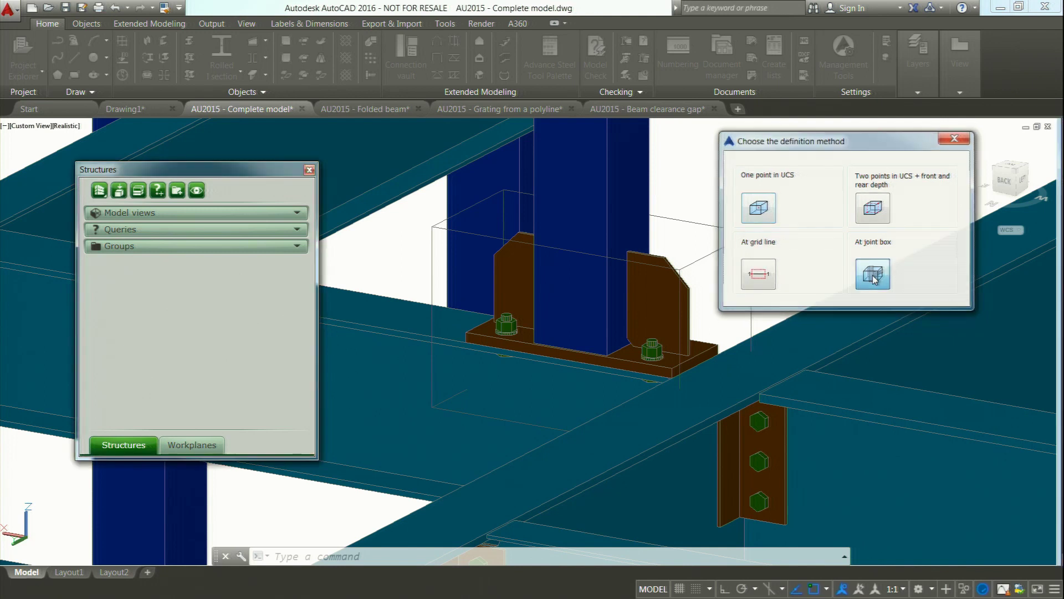
click(433, 269)
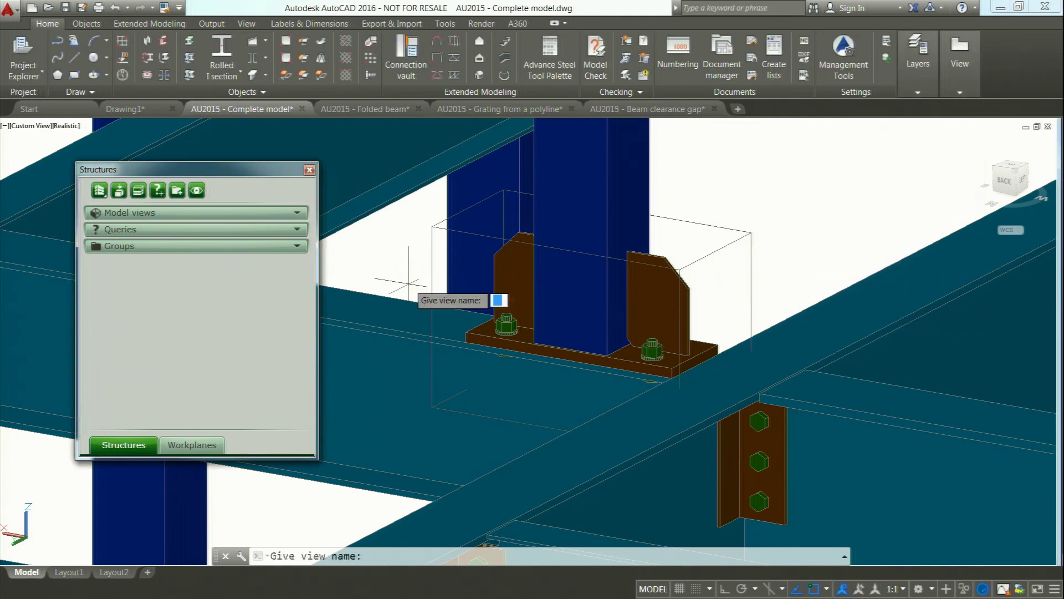
text(A)
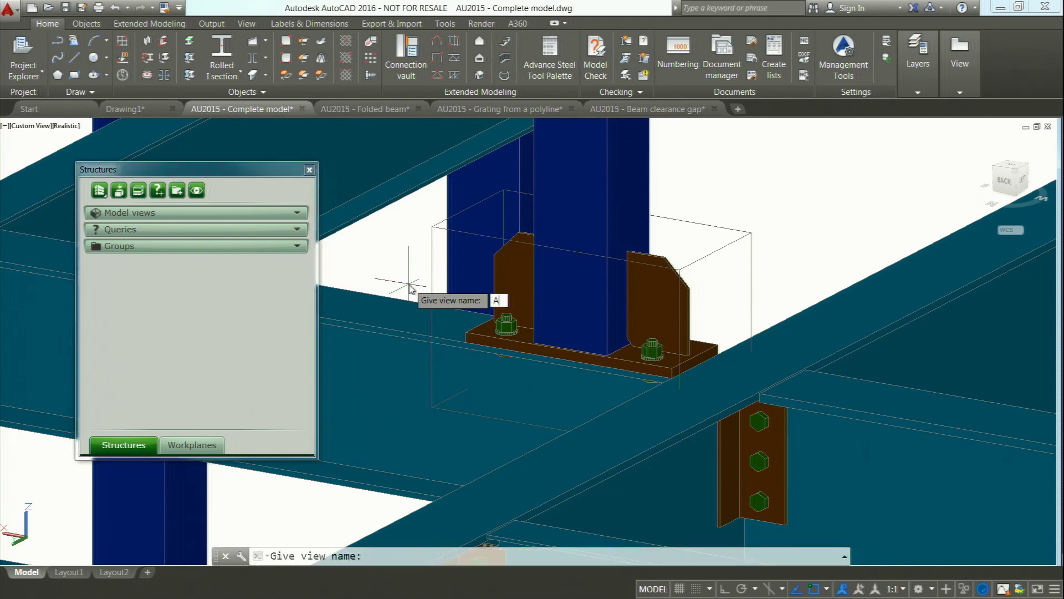
text(U Connection)
key(Return)
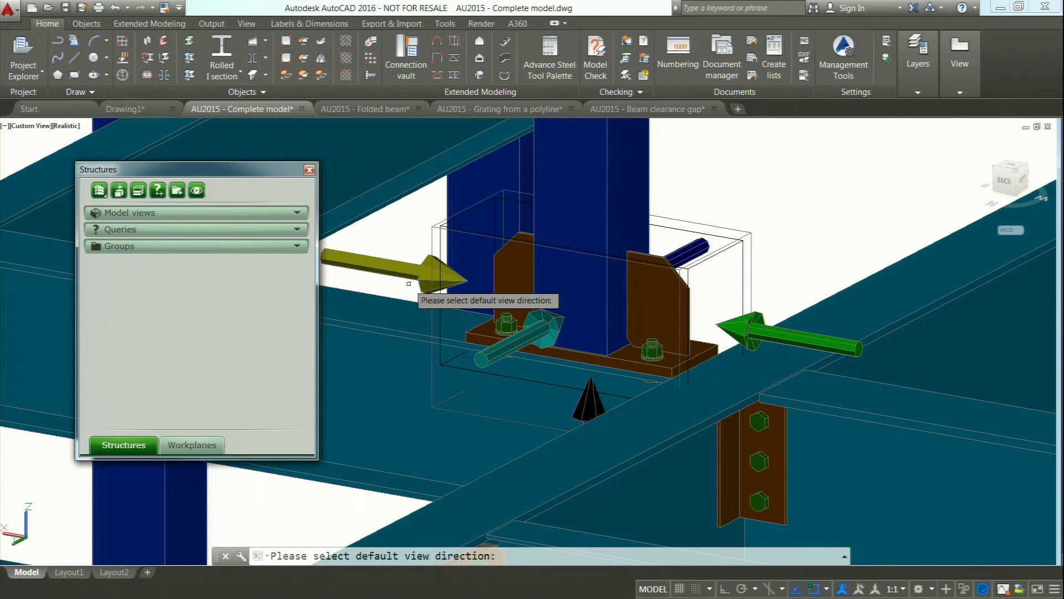
click(499, 355)
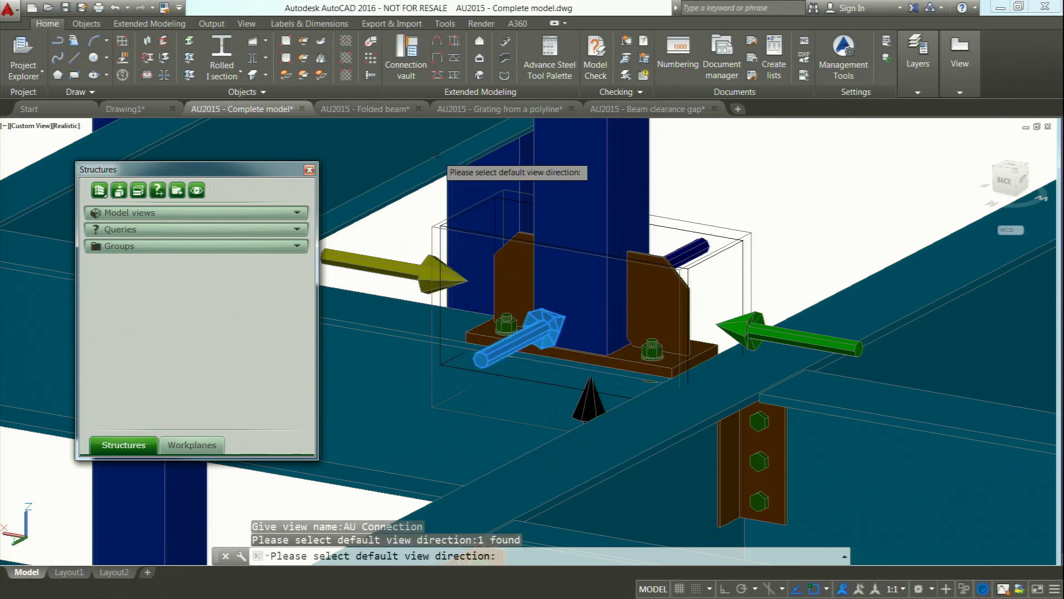
key(Return)
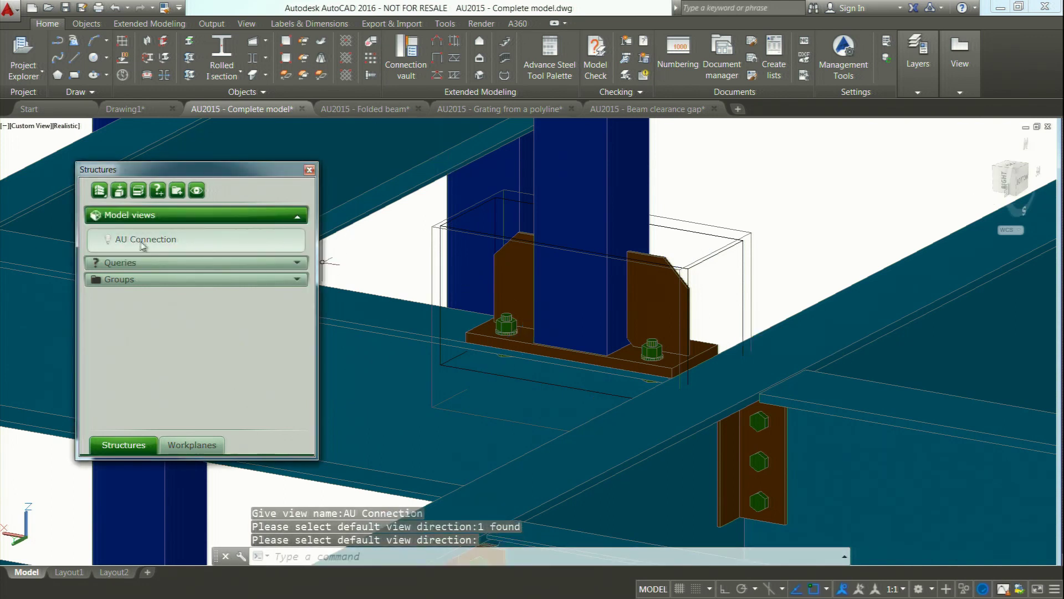
Activate the AU Connection model view and stretch its box further back behind the column
click(108, 240)
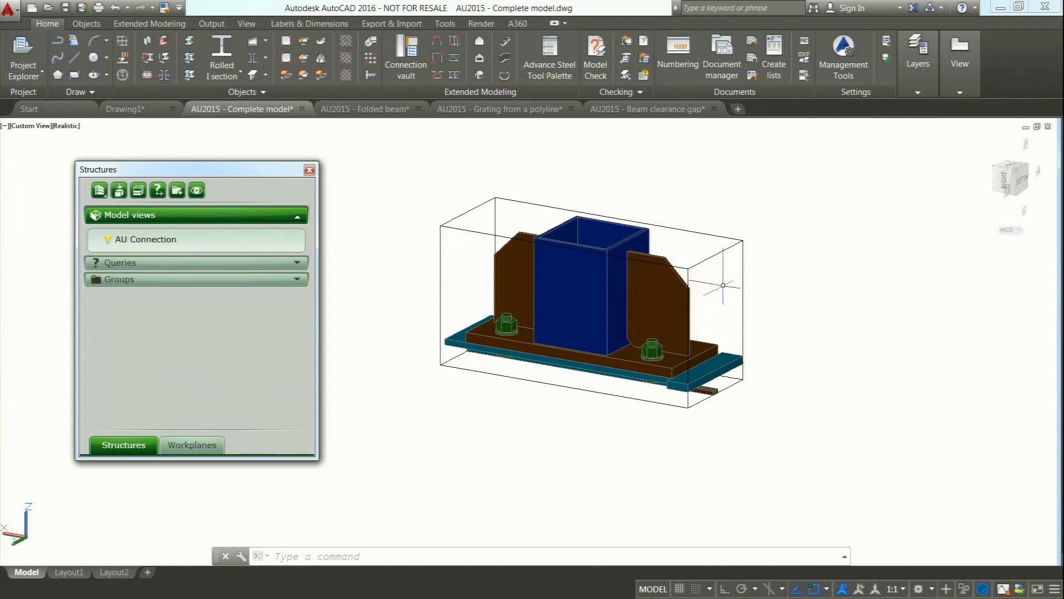
click(730, 248)
click(743, 240)
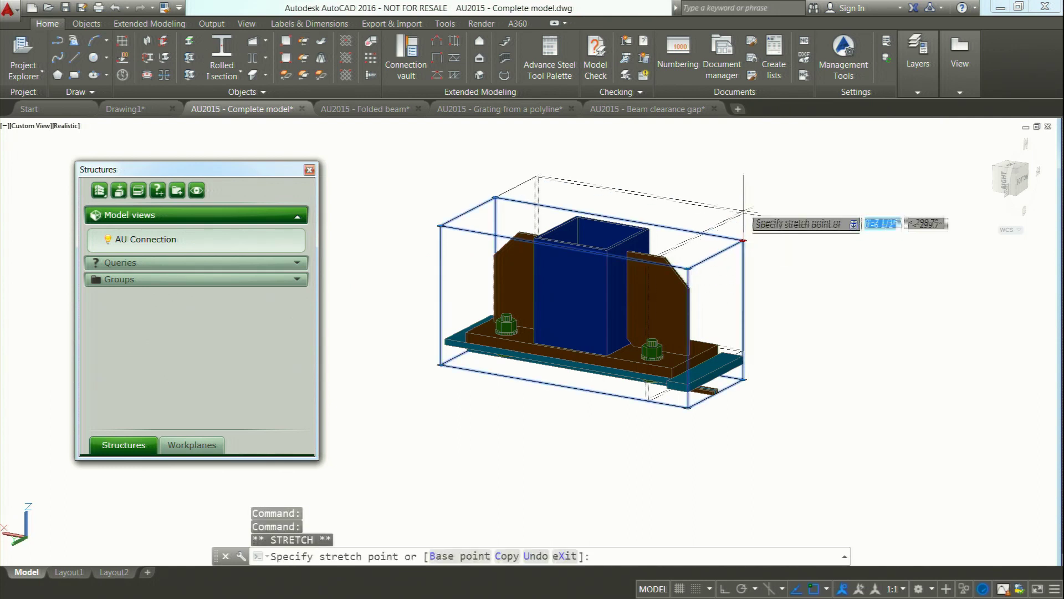
click(830, 196)
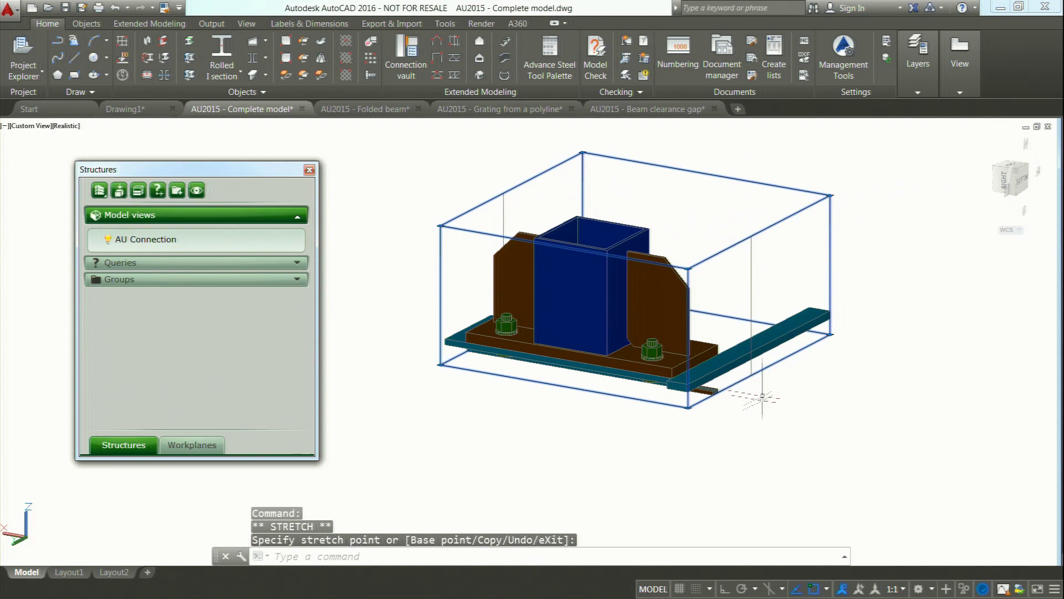
Stretch the view box's lower front corner forward and outward to include more of the adjoining beam, then deselect the box
click(688, 408)
click(693, 440)
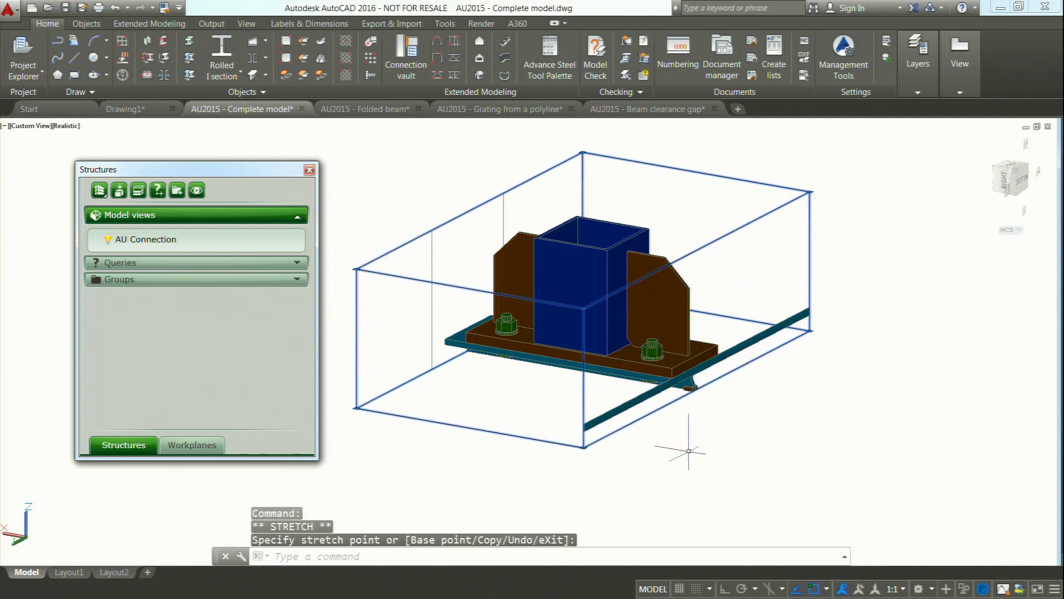
key(Escape)
key(Escape)
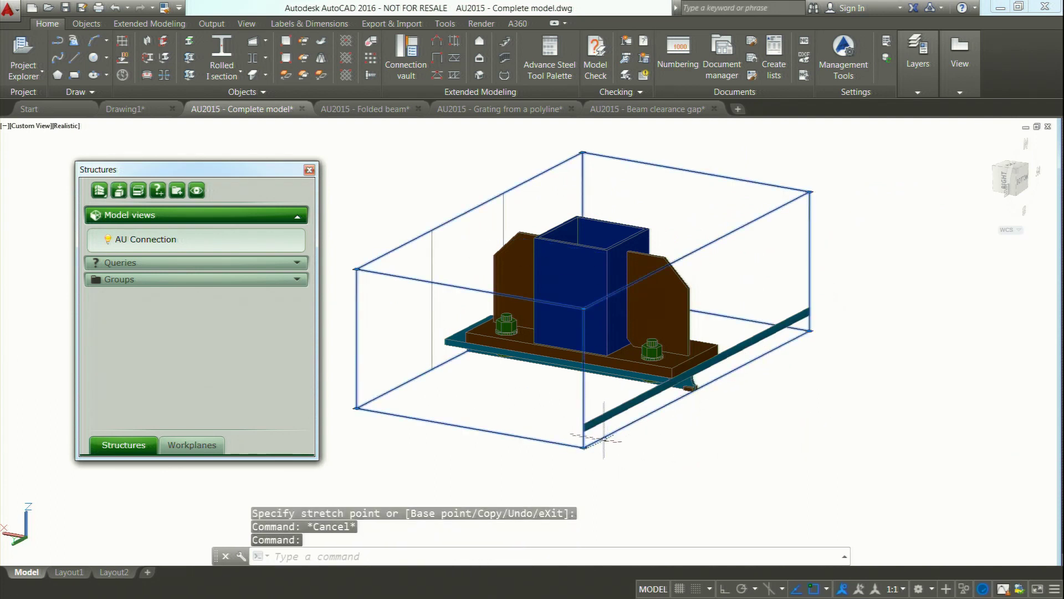
click(589, 443)
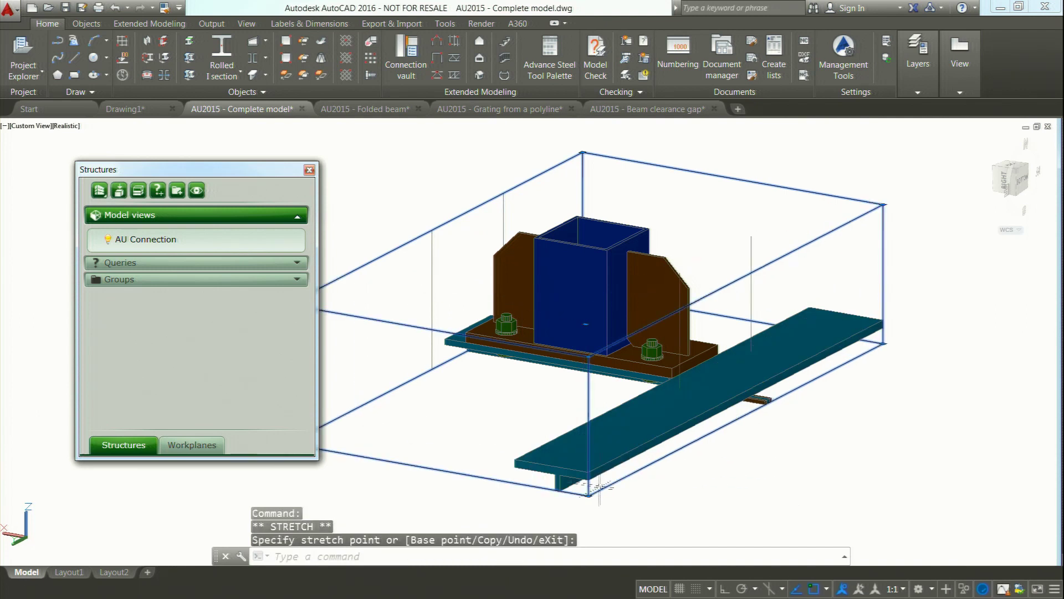
click(682, 454)
scroll(699, 438, down, 2)
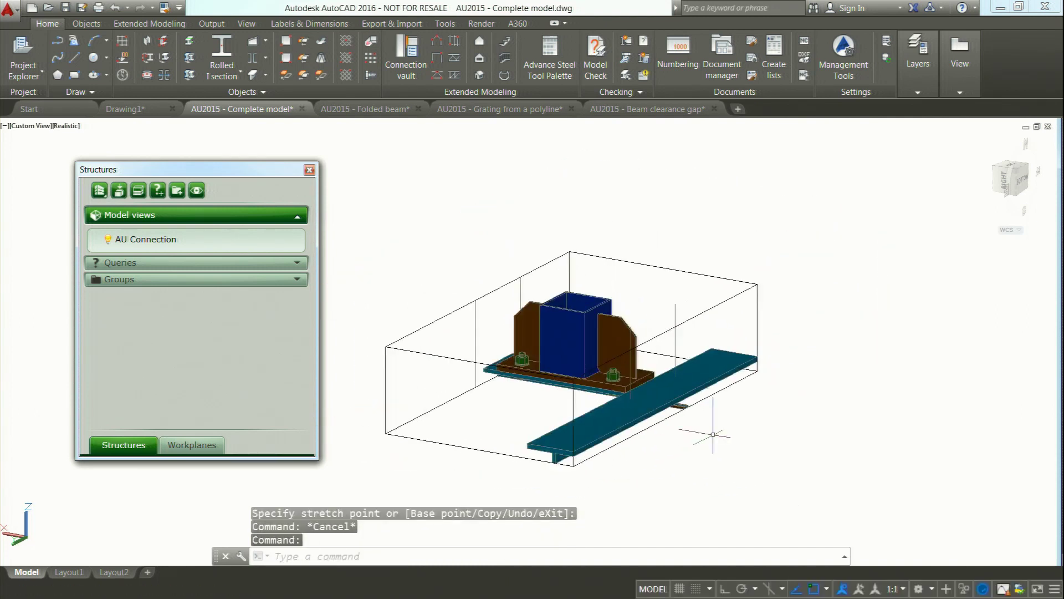
Close the Project Explorer and split the drawing area with the Three: Left viewport configuration, making the large viewport active
click(308, 168)
click(247, 23)
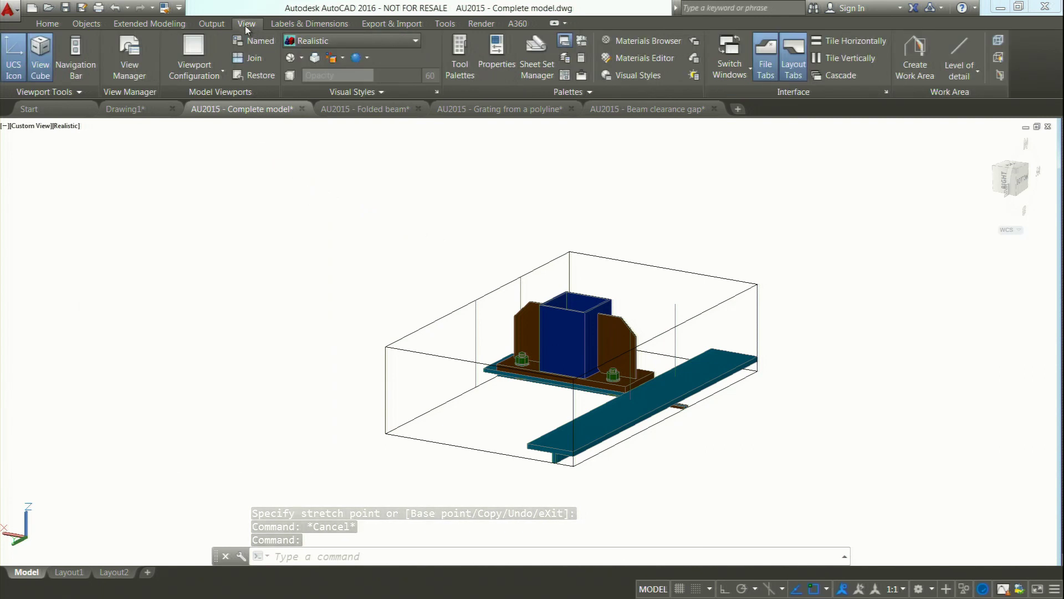
click(219, 73)
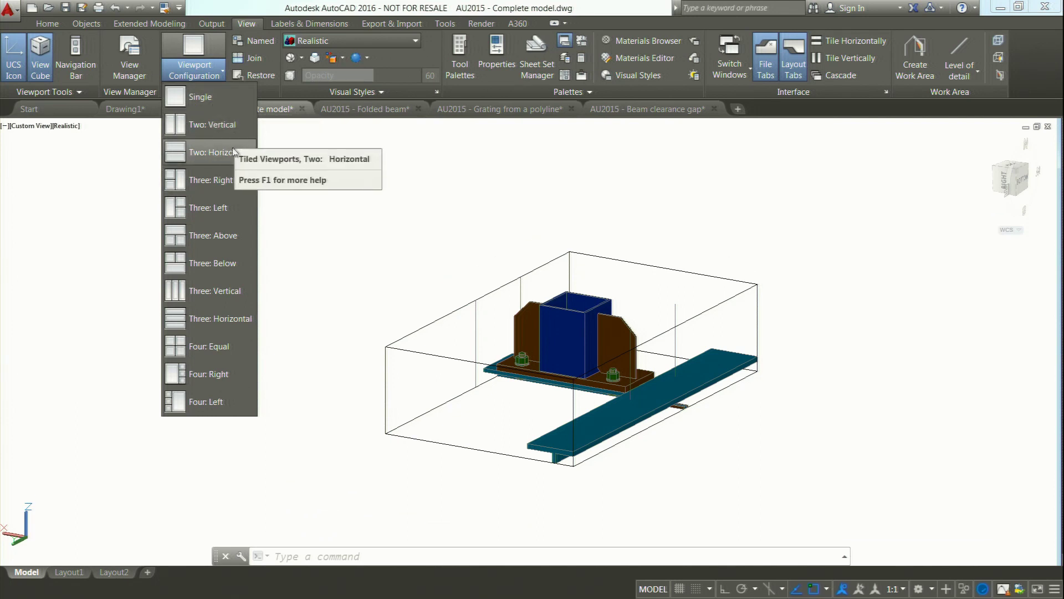
click(215, 209)
click(353, 347)
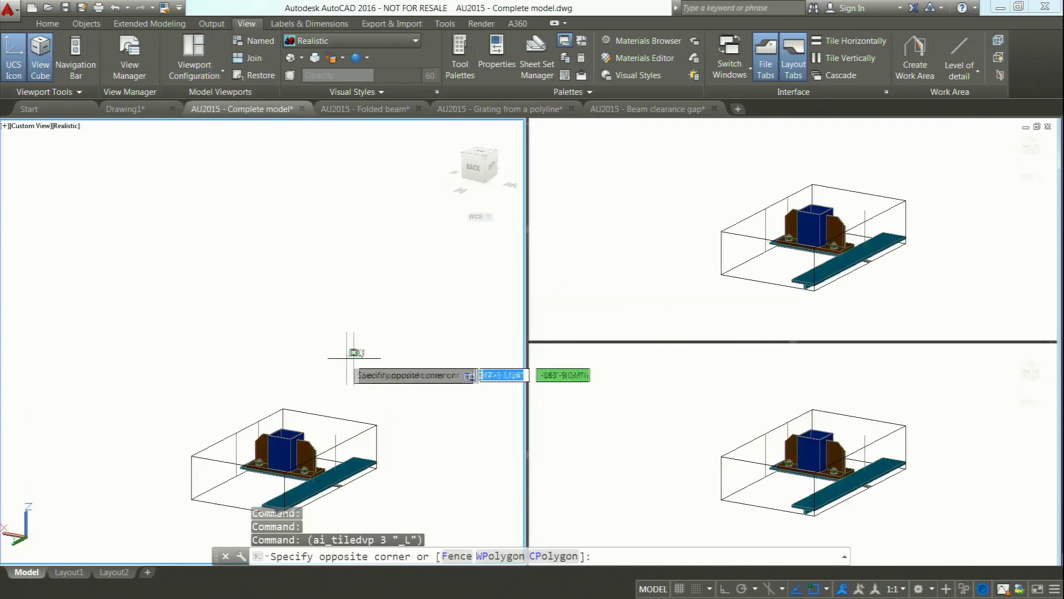
Set the upper small viewport to the Back view and the lower small viewport to the Top view of the connection
scroll(428, 353, up, 4)
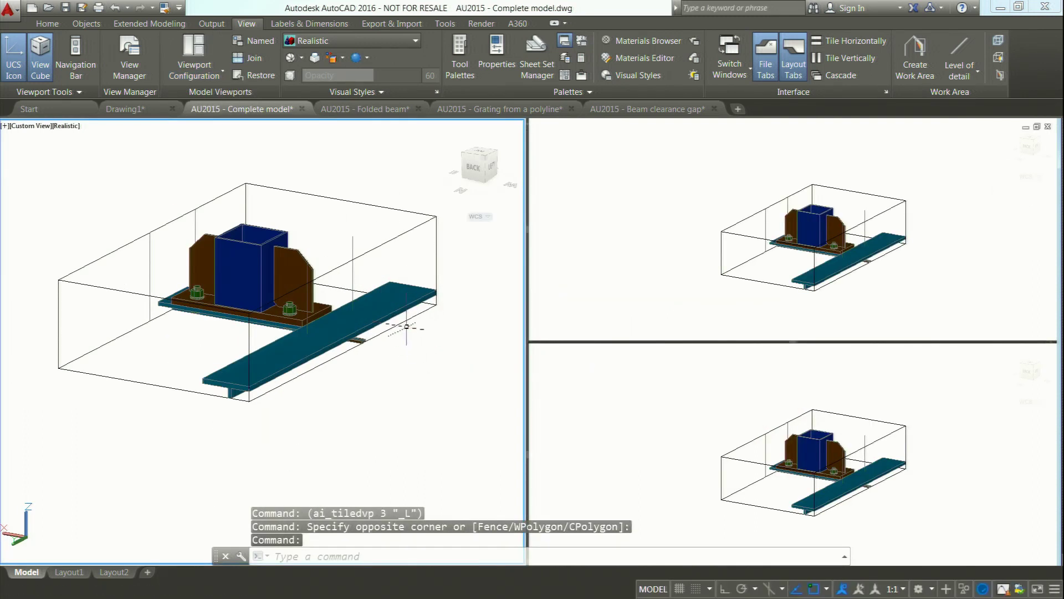
click(693, 280)
scroll(839, 233, up, 3)
scroll(840, 233, down, 3)
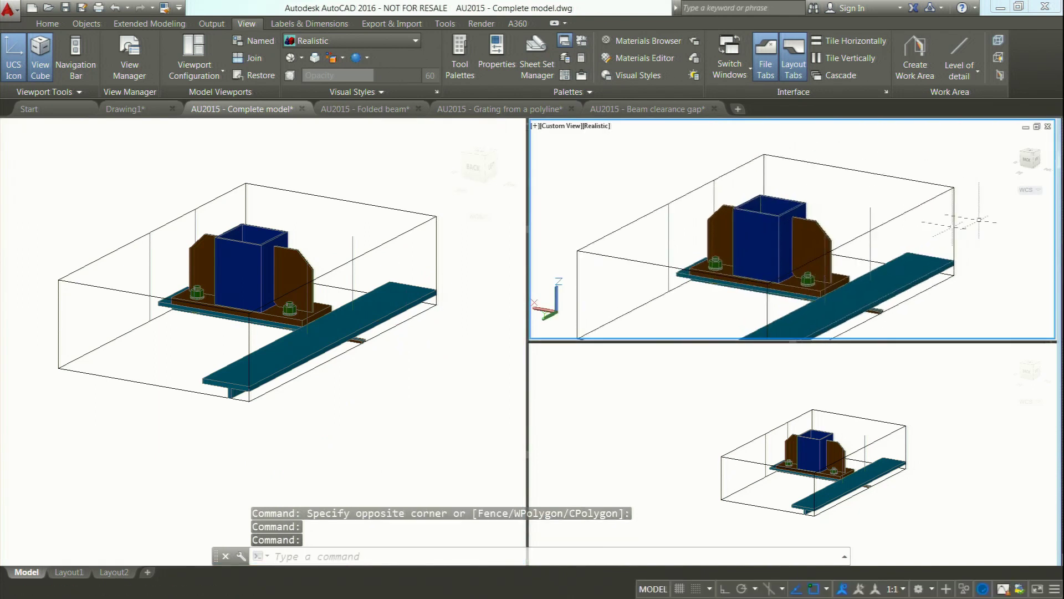
click(1029, 160)
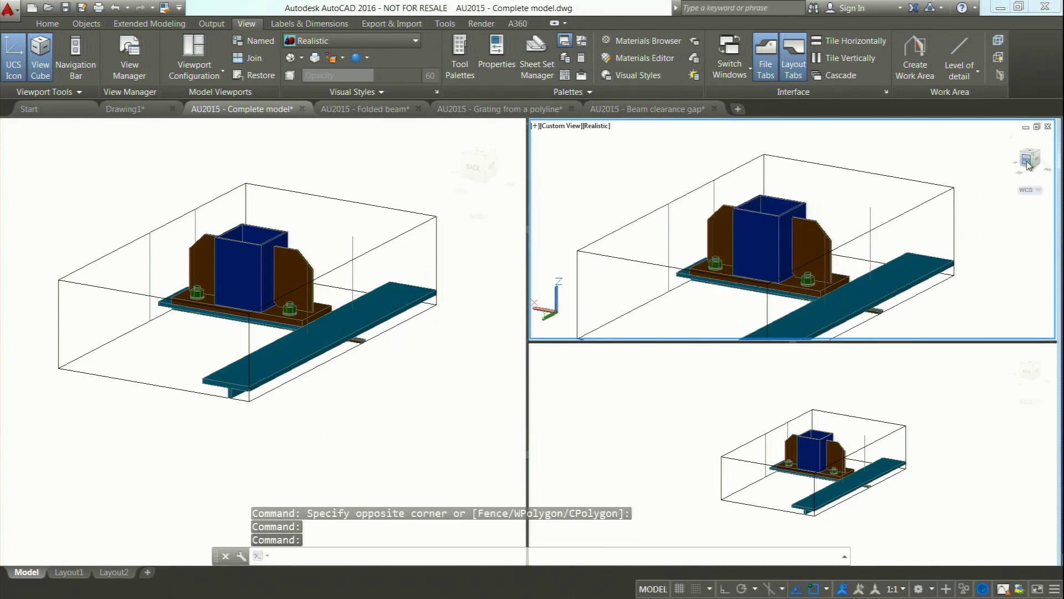
click(923, 410)
scroll(1028, 371, up, 4)
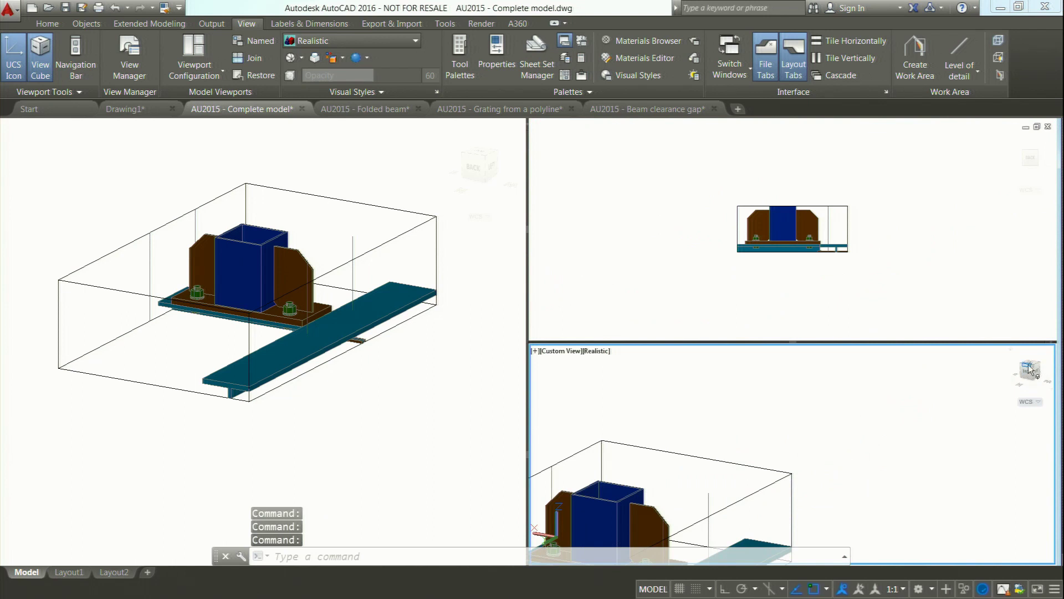
click(1031, 366)
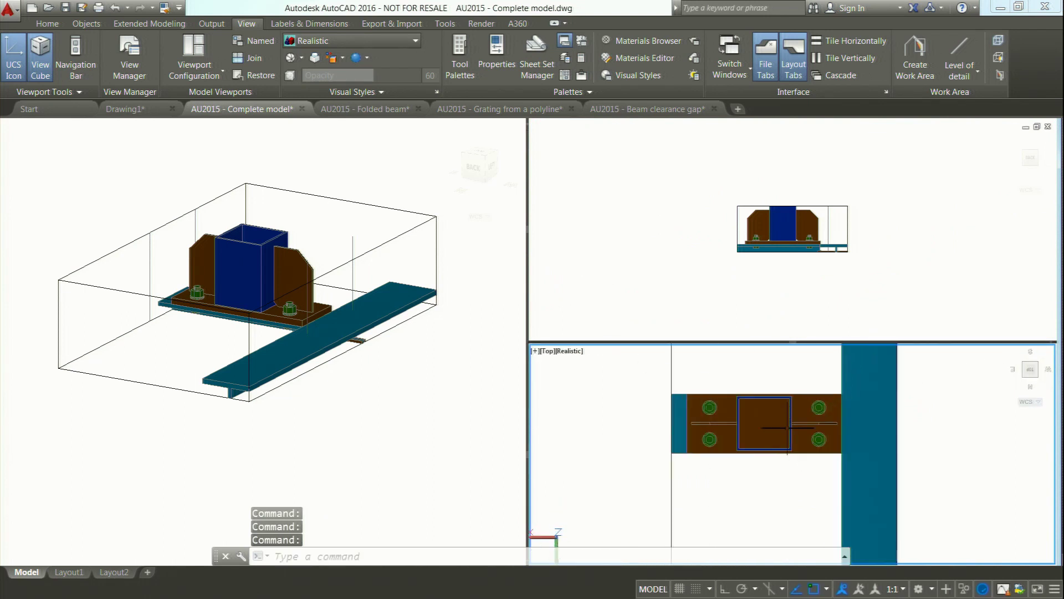
In the Back view, stretch the model view box outward along the beam and down to take in the beam's depth, and deselect it
click(741, 299)
scroll(740, 266, up, 2)
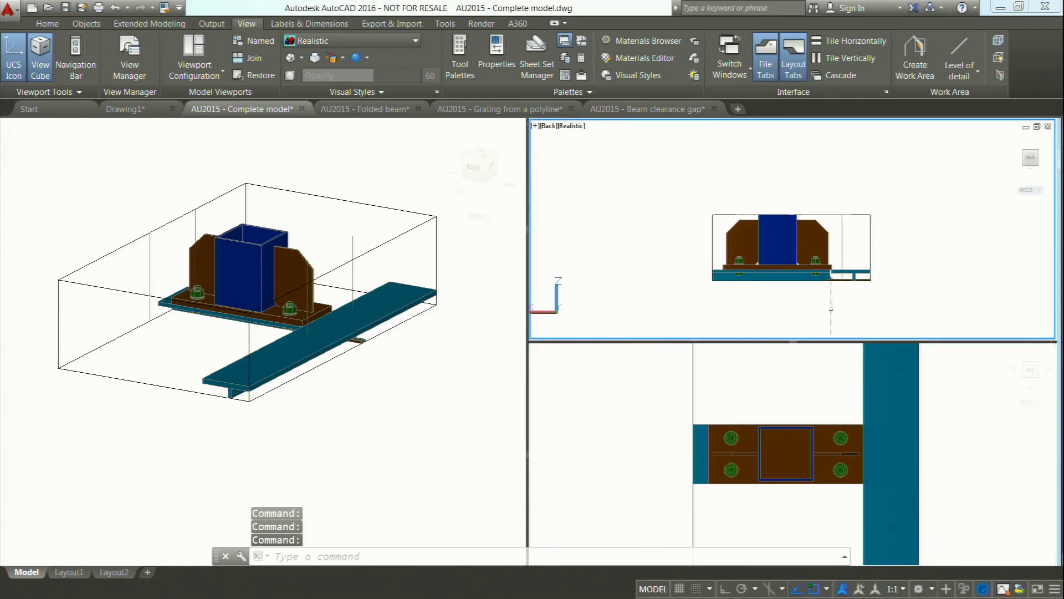
click(713, 252)
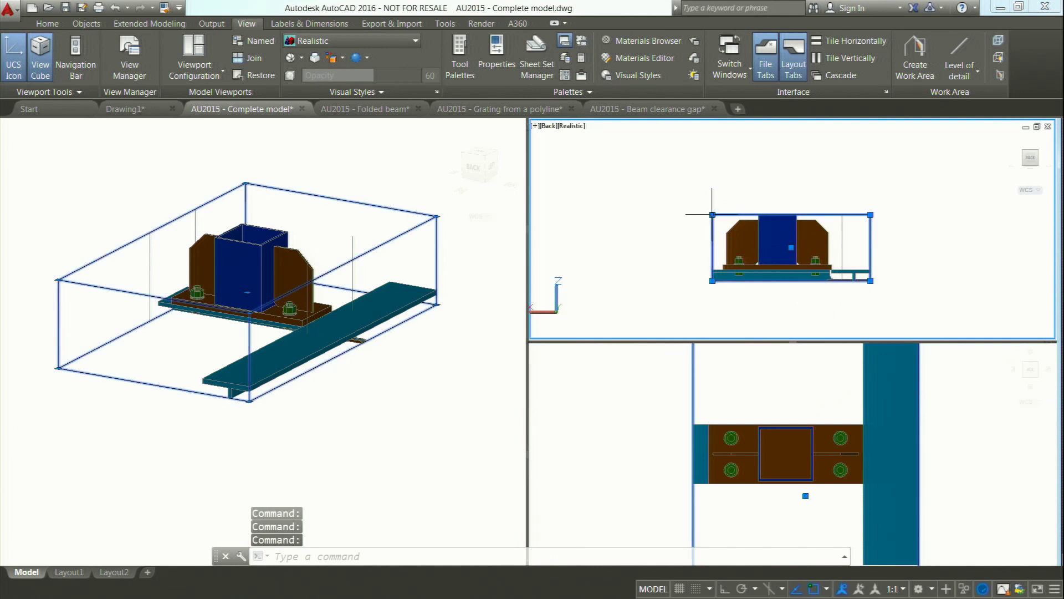
click(712, 214)
click(635, 214)
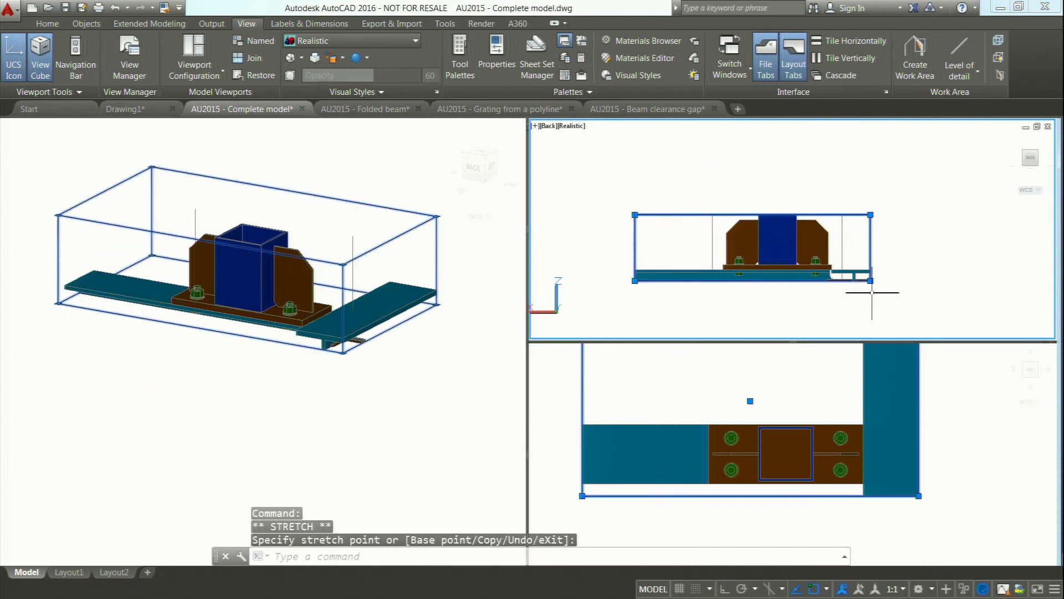
click(870, 324)
middle_drag(936, 322, 980, 267)
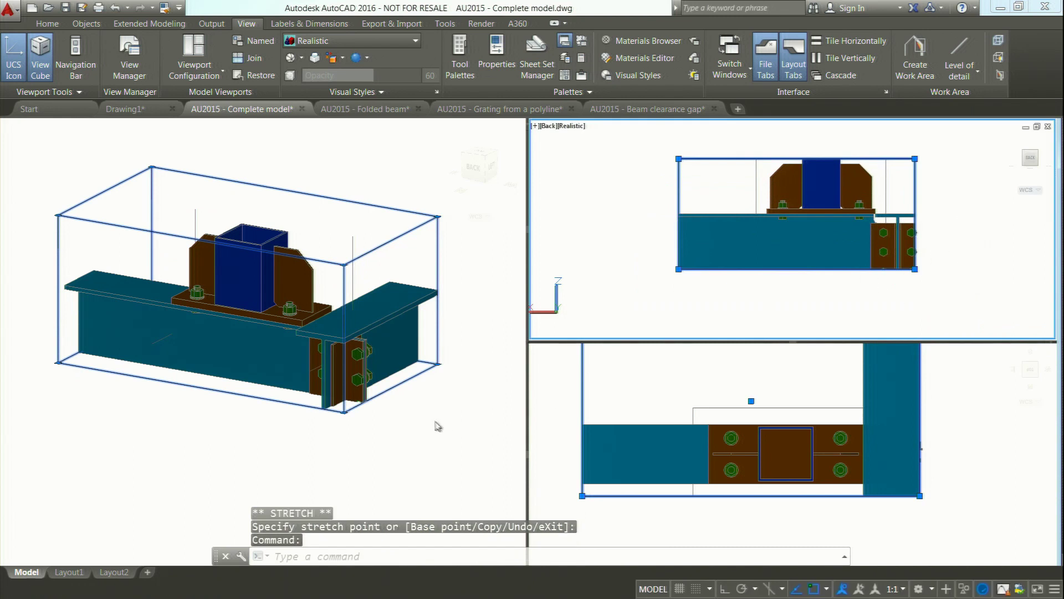
key(Escape)
Move the viewport divider to narrow the large 3D viewport, and make that viewport active
drag(531, 347, 403, 347)
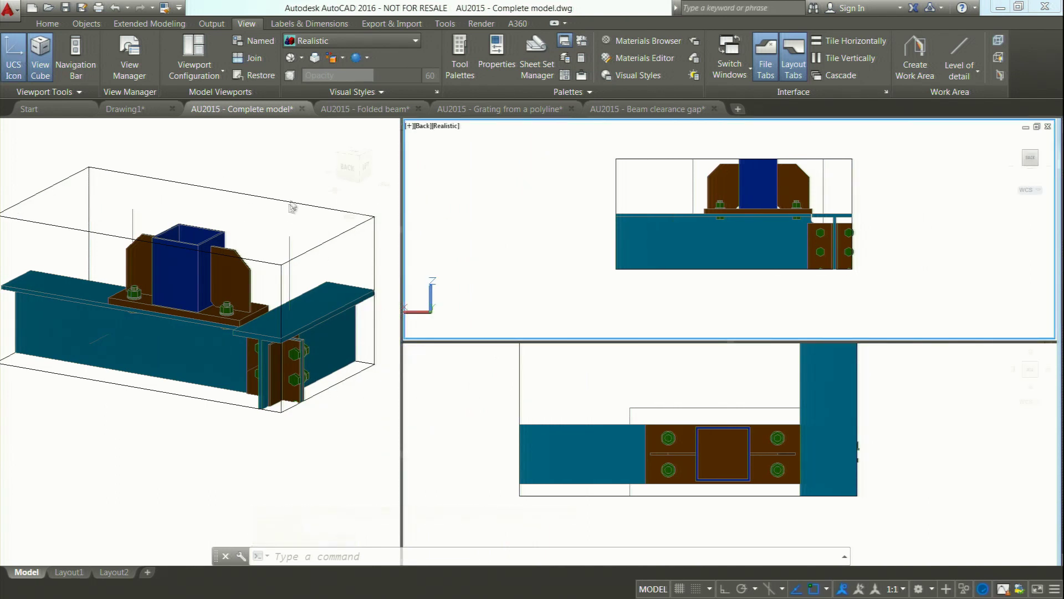
click(297, 178)
middle_drag(297, 233, 299, 305)
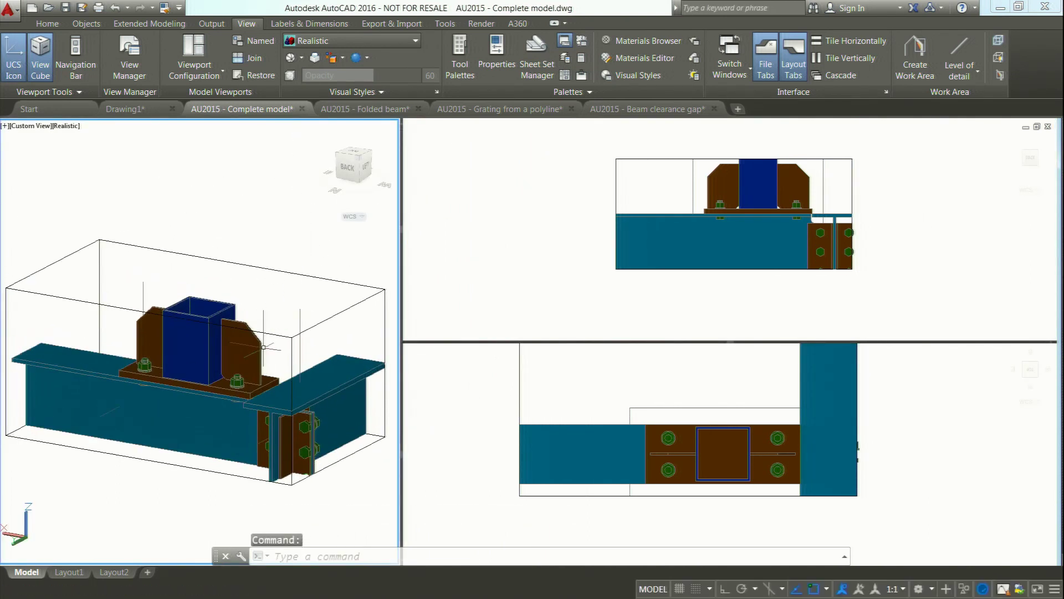
middle_drag(247, 255, 256, 331)
Open the joint properties of the column's Single Side End Plate connection, clear of the model, and show its Stiffeners settings
right_click(213, 235)
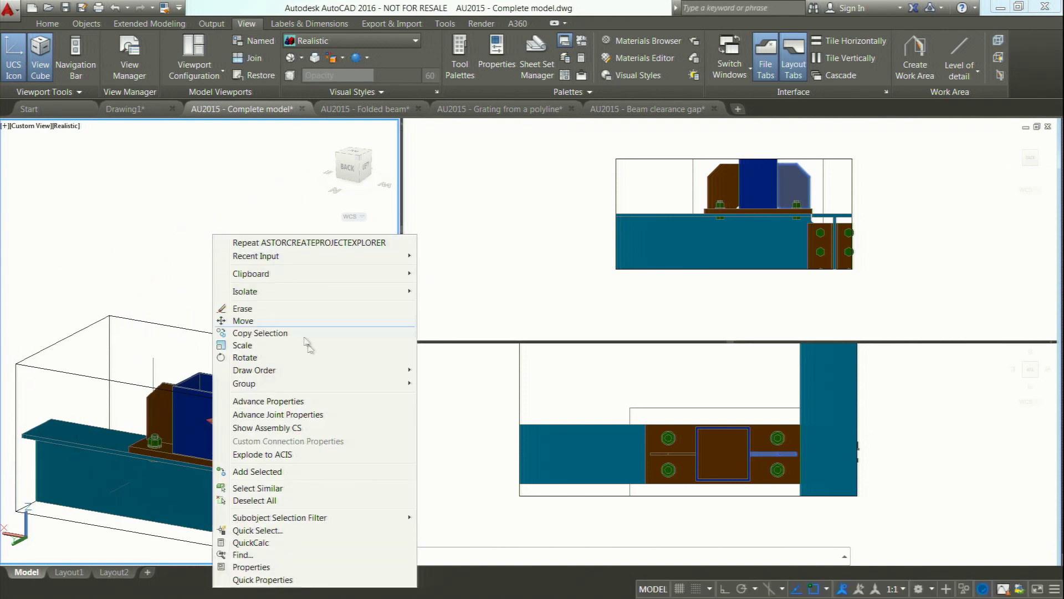
click(340, 418)
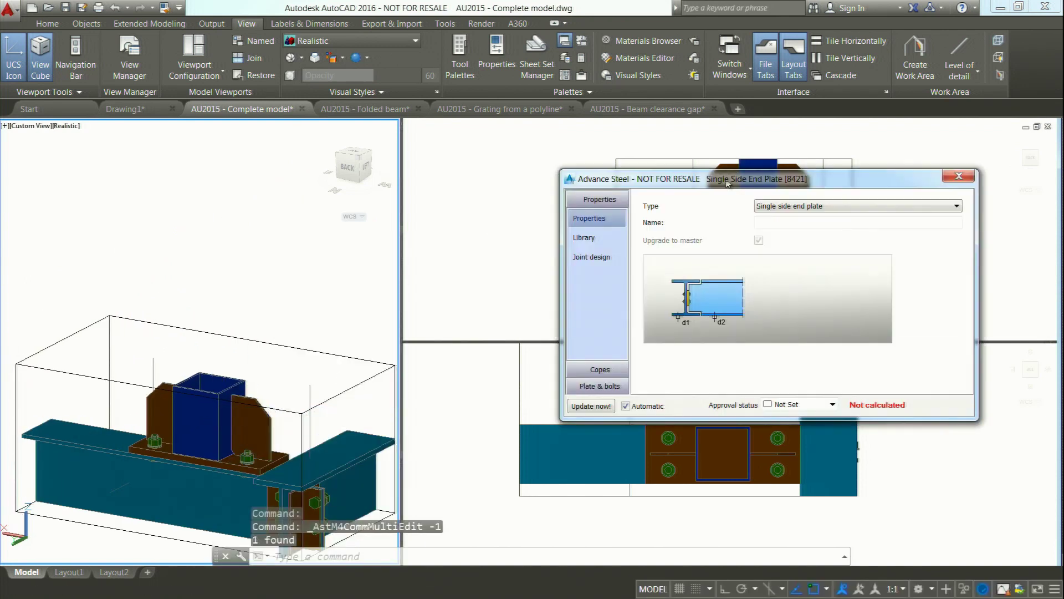
drag(728, 184, 202, 67)
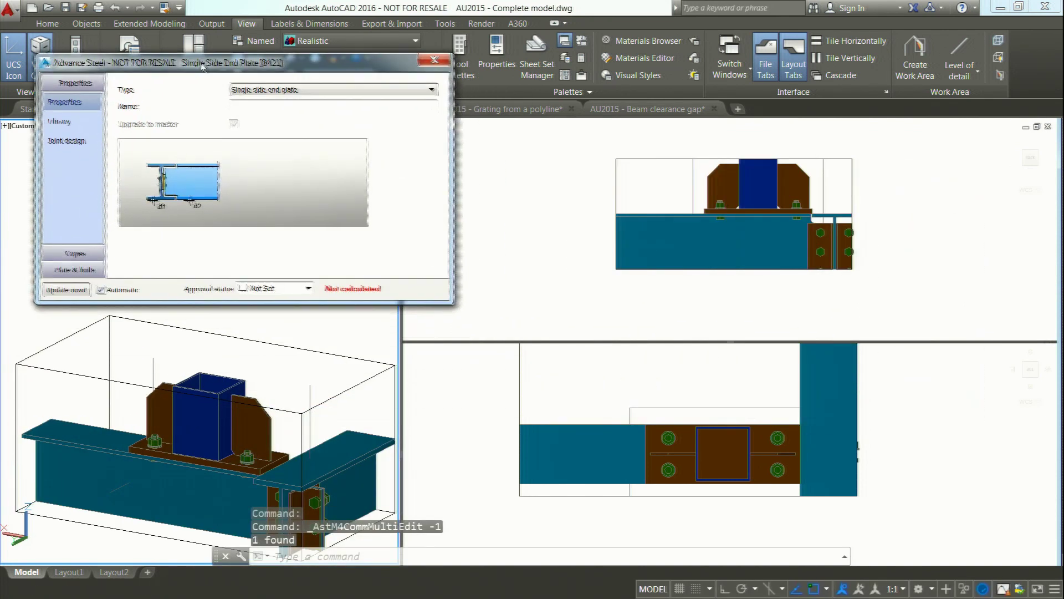
click(88, 272)
click(62, 211)
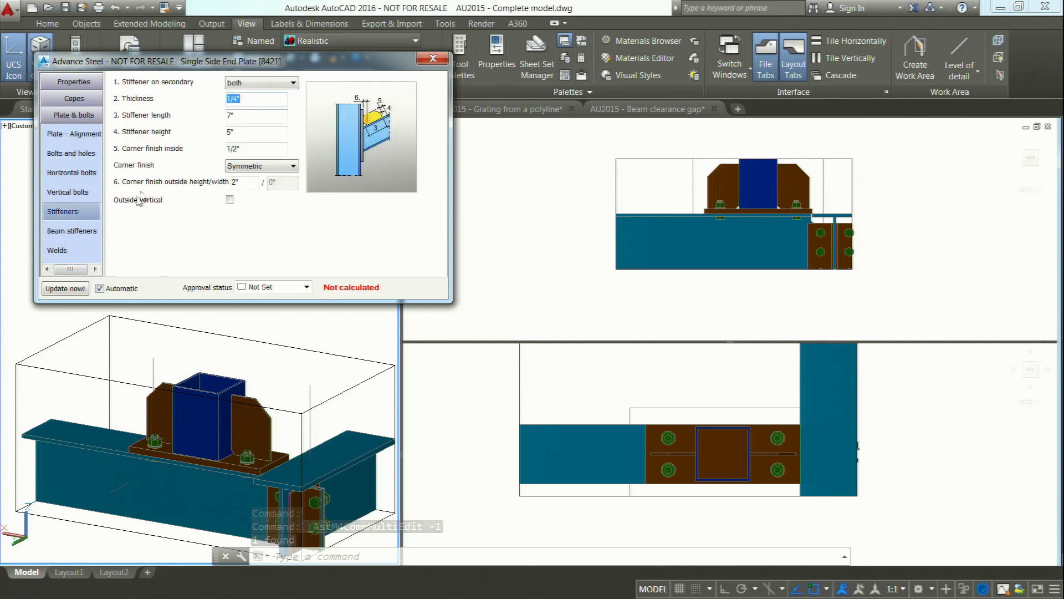
Try none and top for the stiffener on secondary, restore both, and close the joint properties
click(293, 83)
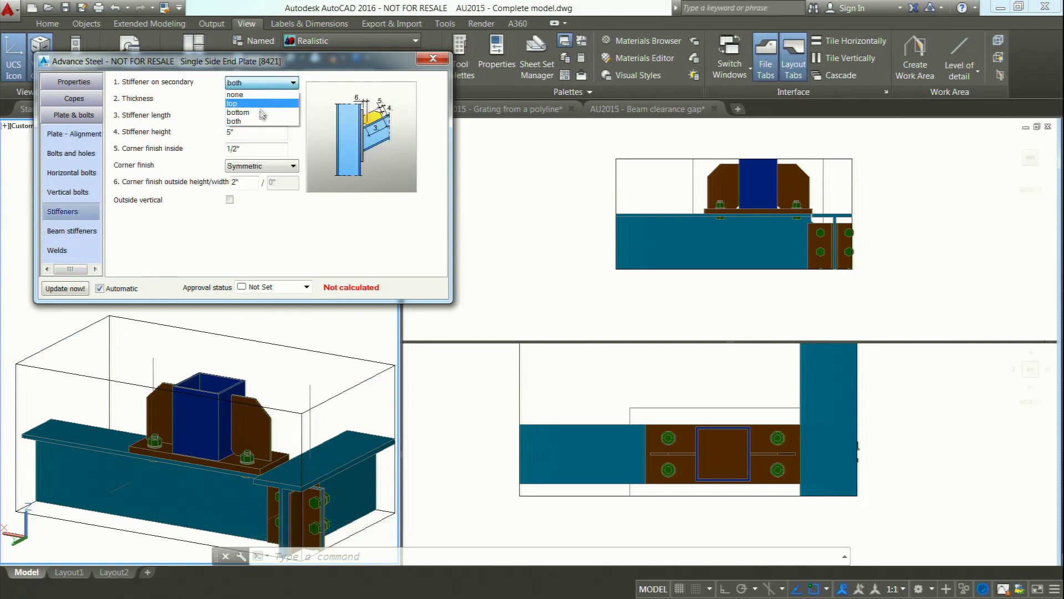
click(255, 95)
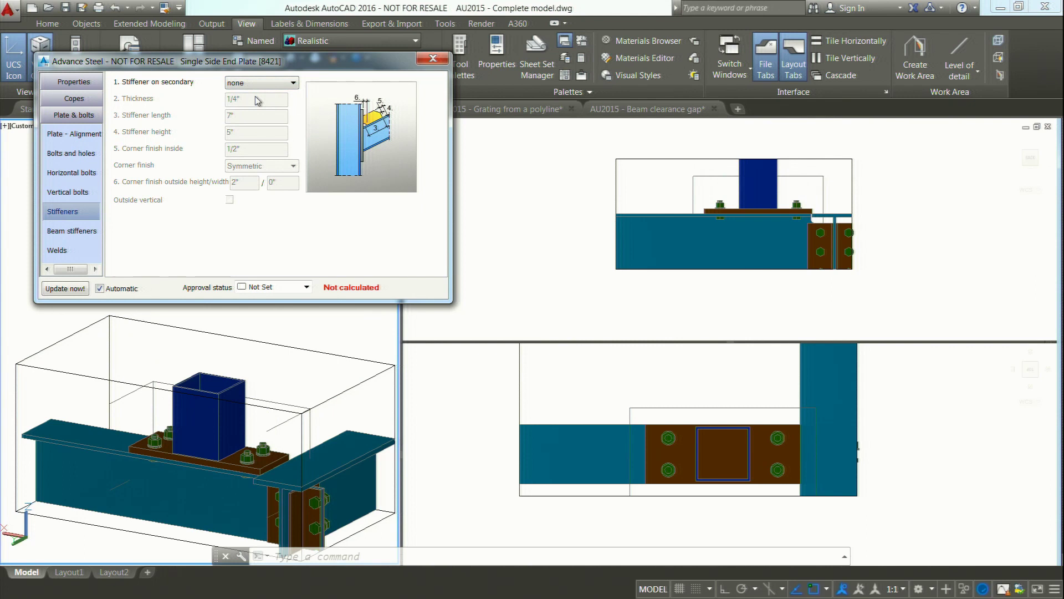
click(283, 84)
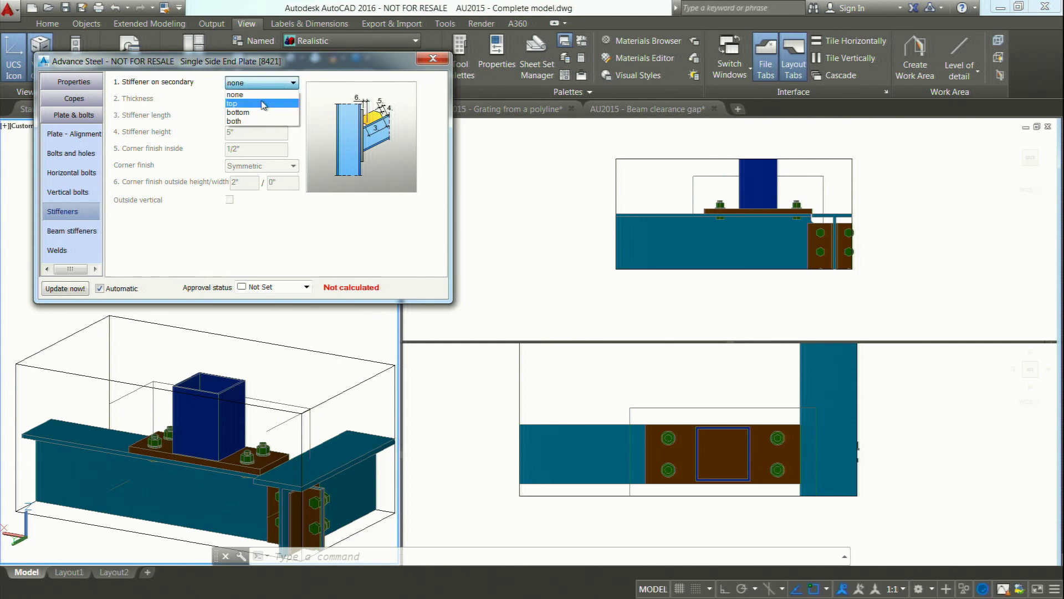
click(265, 103)
click(293, 83)
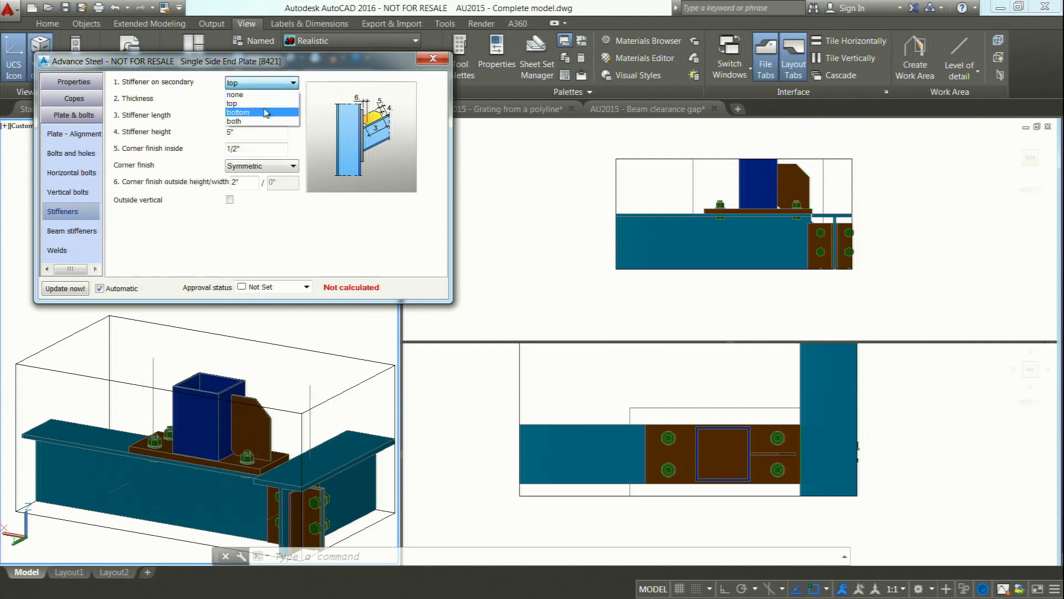
click(293, 83)
click(292, 82)
click(260, 120)
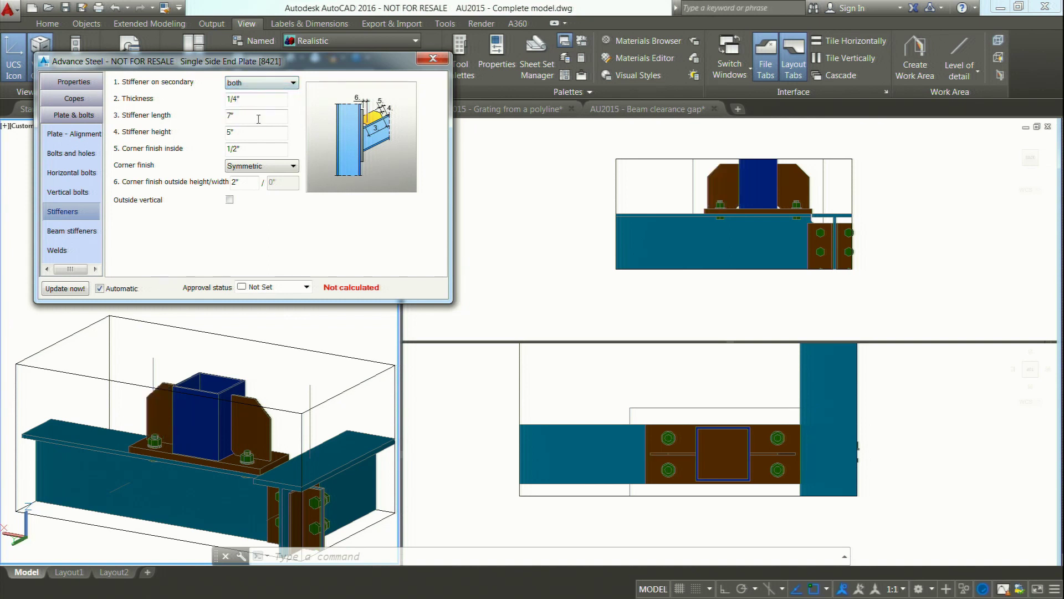
click(433, 58)
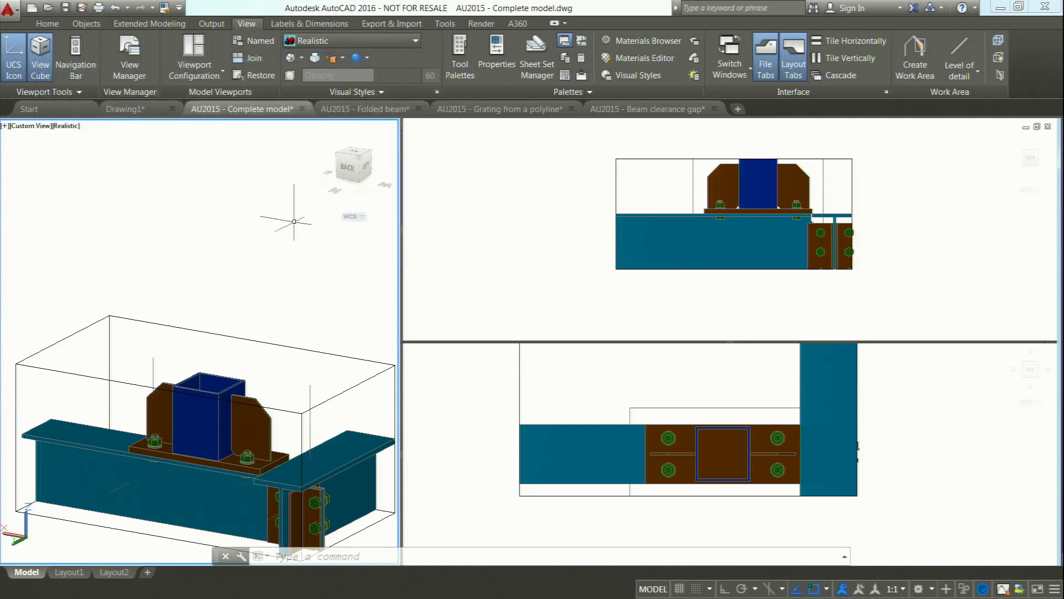
Return the drawing area to the Single viewport configuration, keeping the 3D view of the connection
click(205, 73)
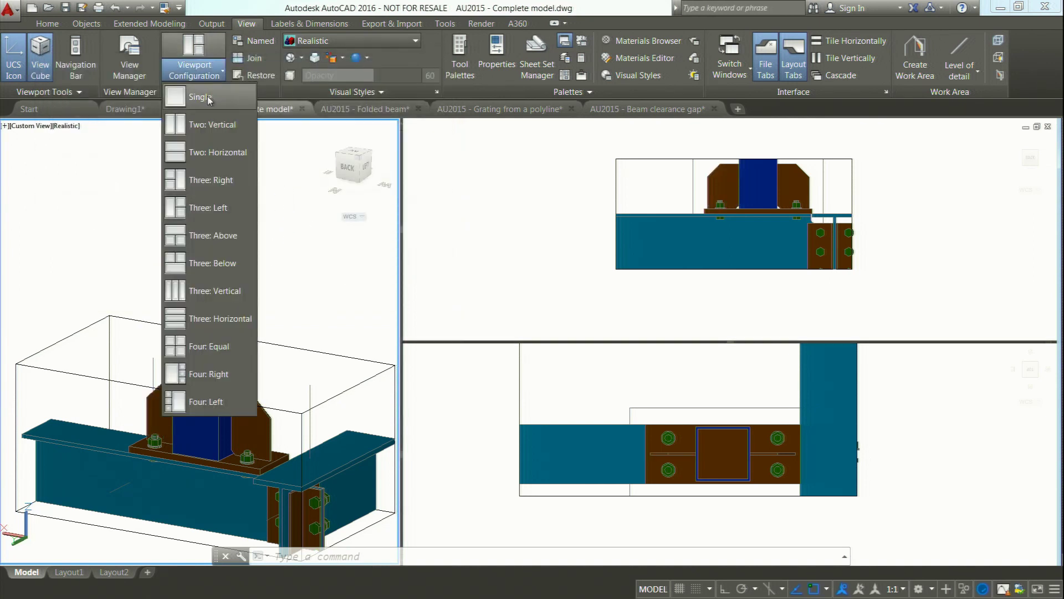
click(205, 98)
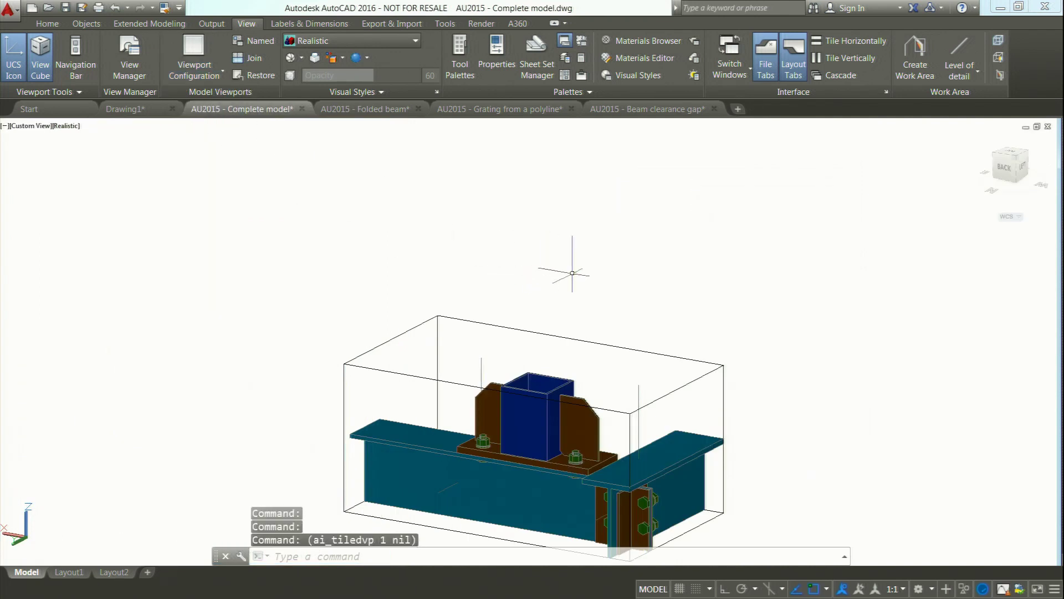
middle_drag(572, 273, 537, 230)
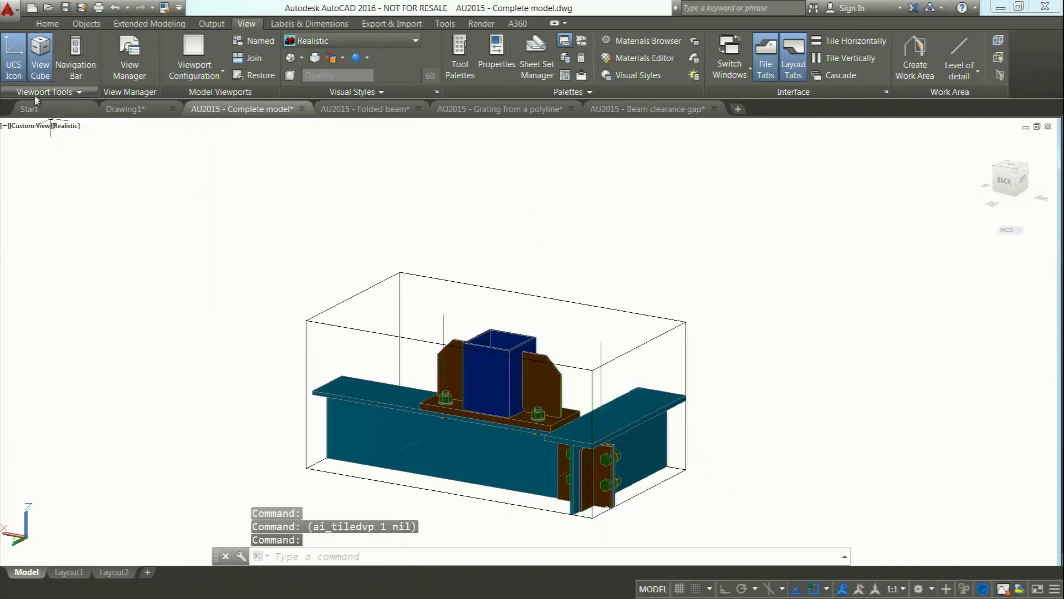
Open the Project Explorer, turn off the AU Connection model view to display the full model, and close the explorer
click(47, 24)
click(37, 75)
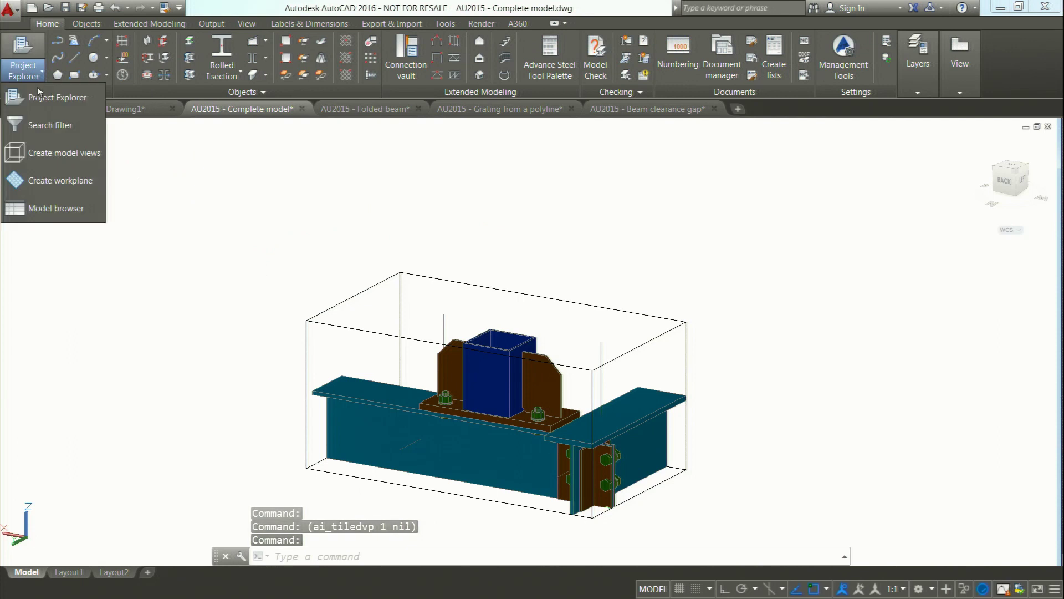
click(41, 98)
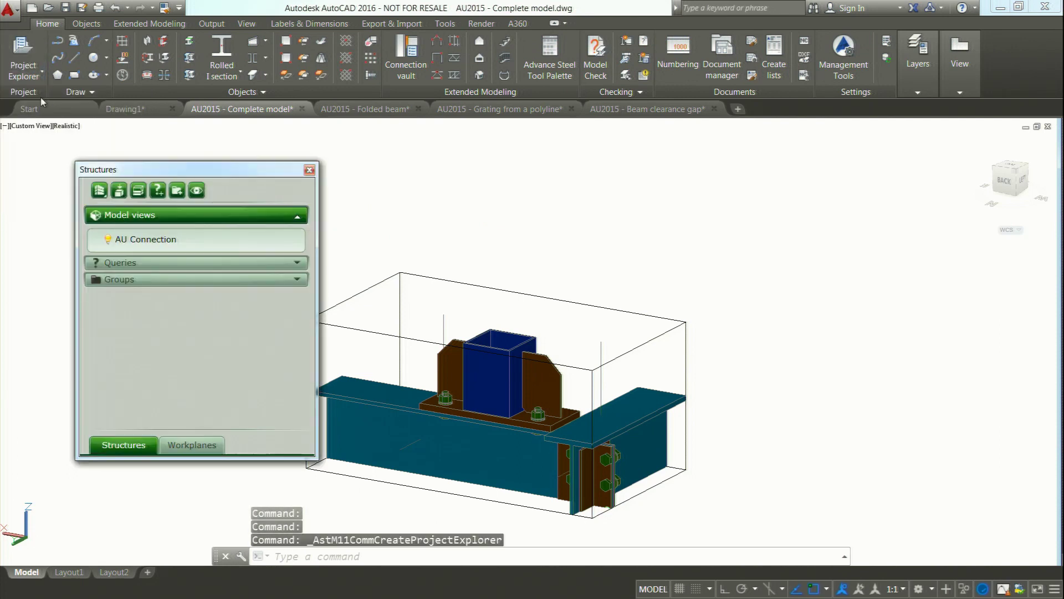
click(109, 241)
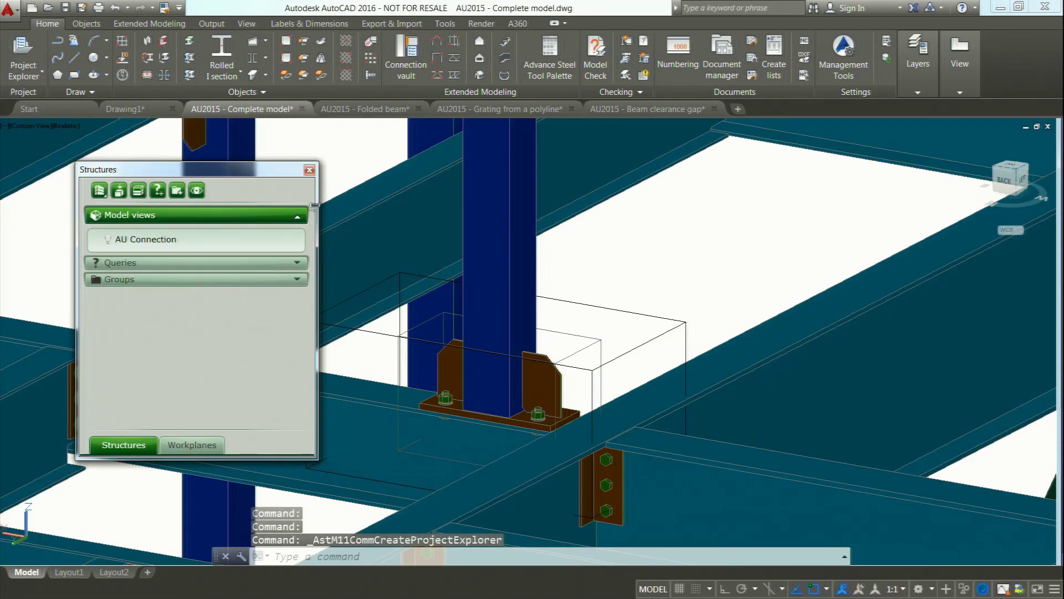
click(311, 170)
scroll(573, 285, down, 4)
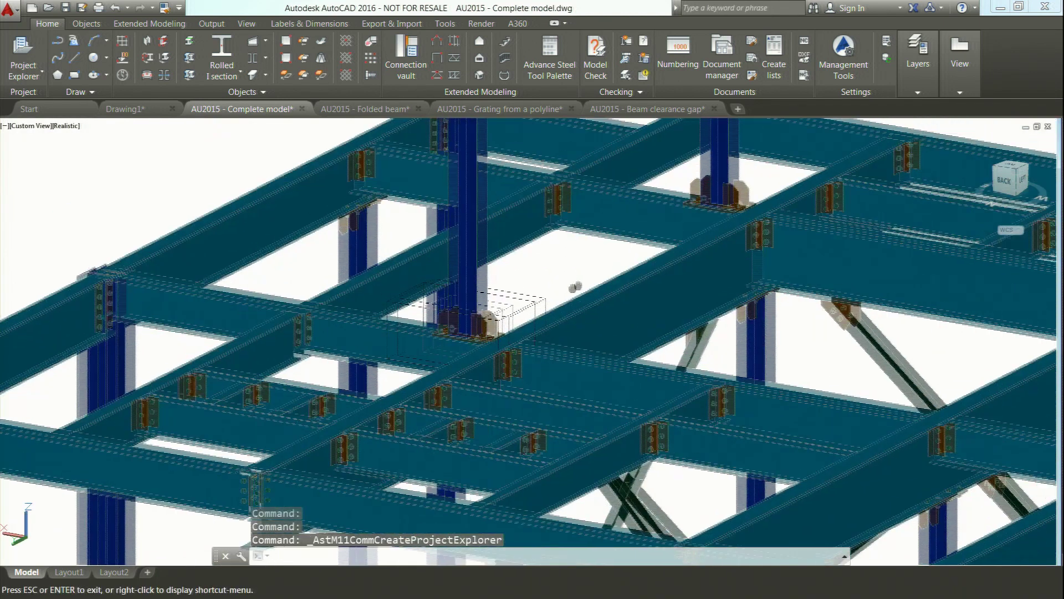
key(alt+Tab)
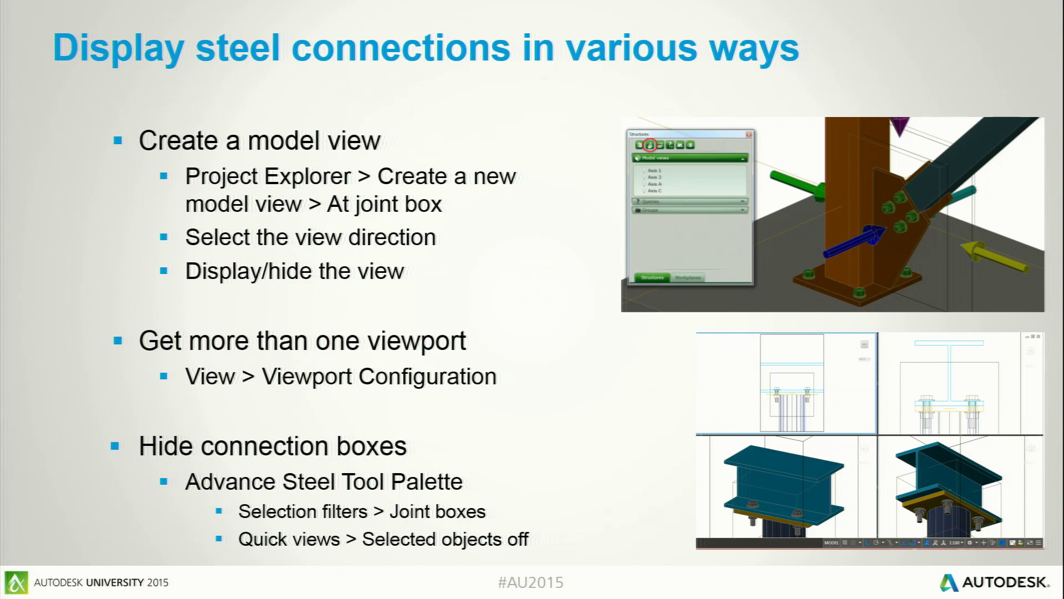
key(Page_Down)
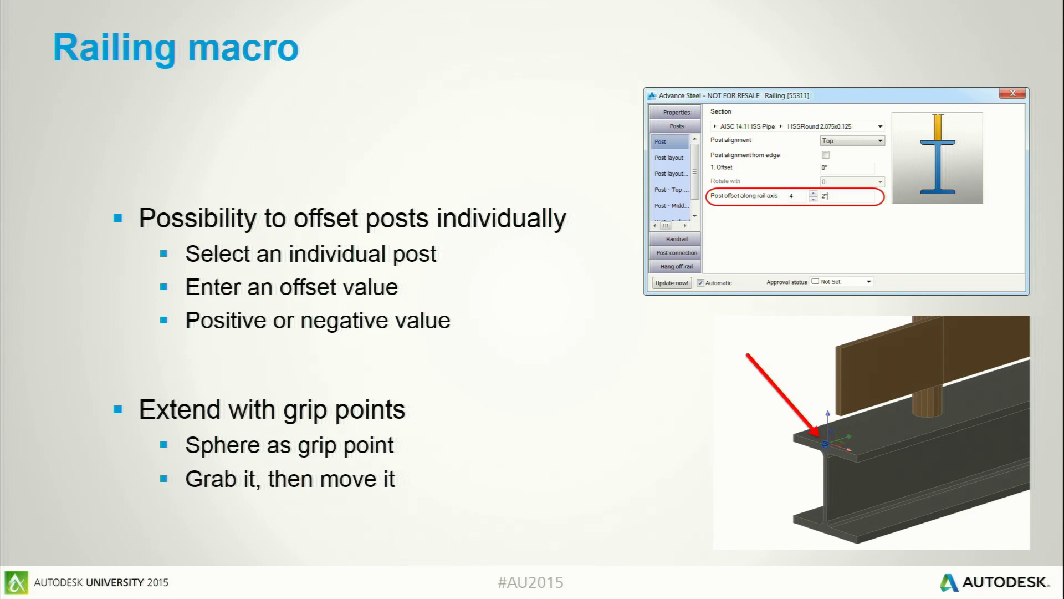
key(alt+Tab)
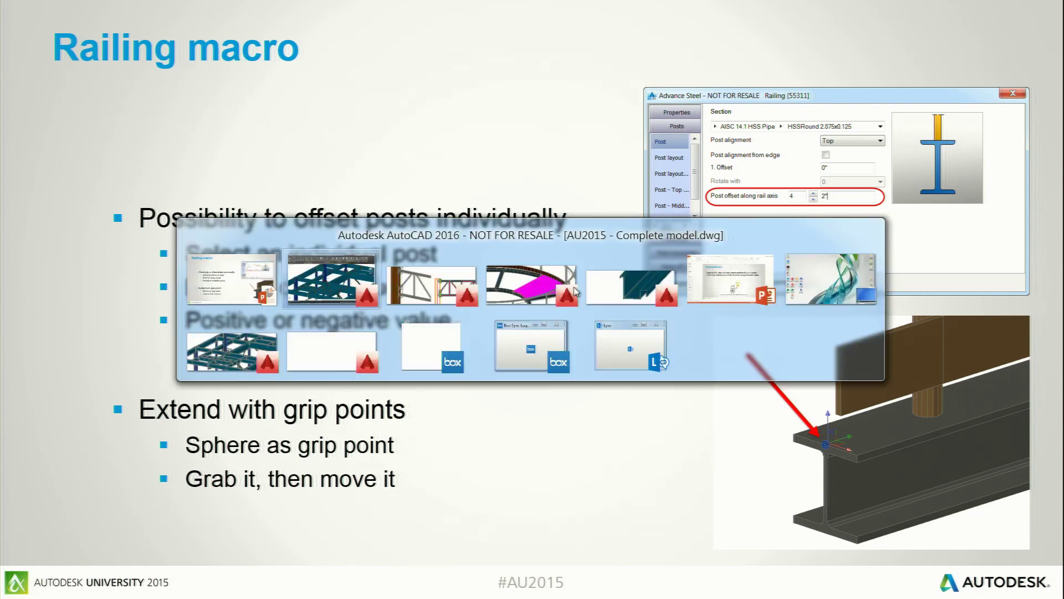
Start the Railing macro in the AU2015 - Complete model drawing and select the end bay's three outer beams as base beams
scroll(521, 321, down, 5)
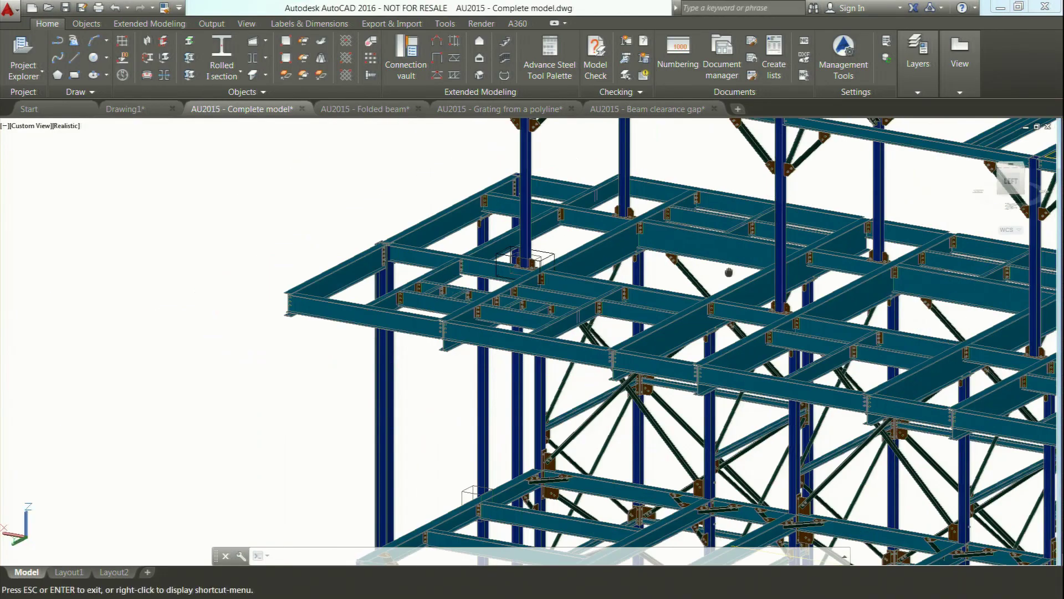
shift+middle_drag(725, 268, 706, 305)
scroll(558, 236, up, 5)
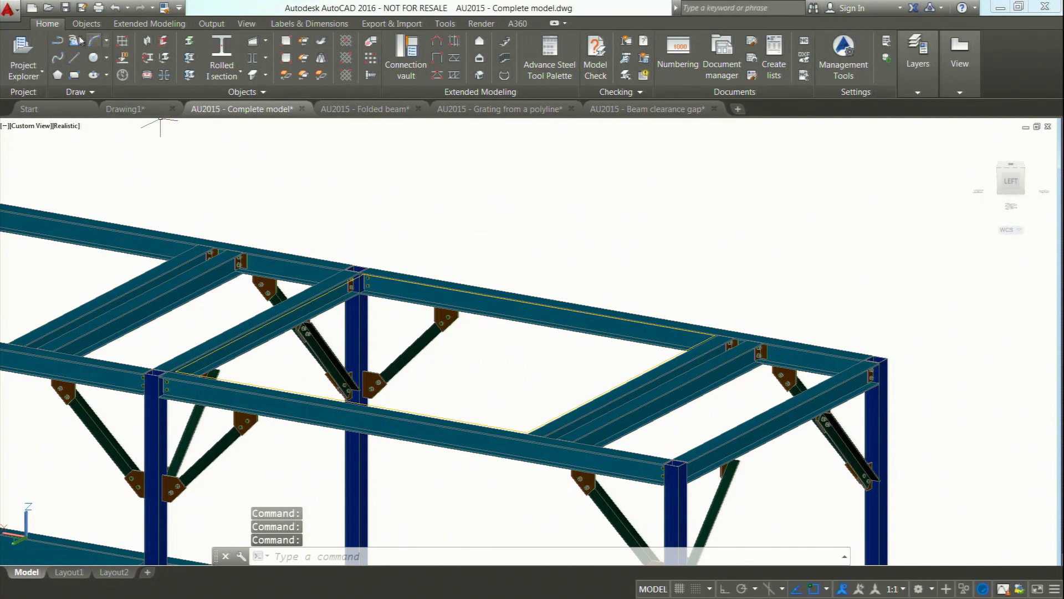
click(504, 59)
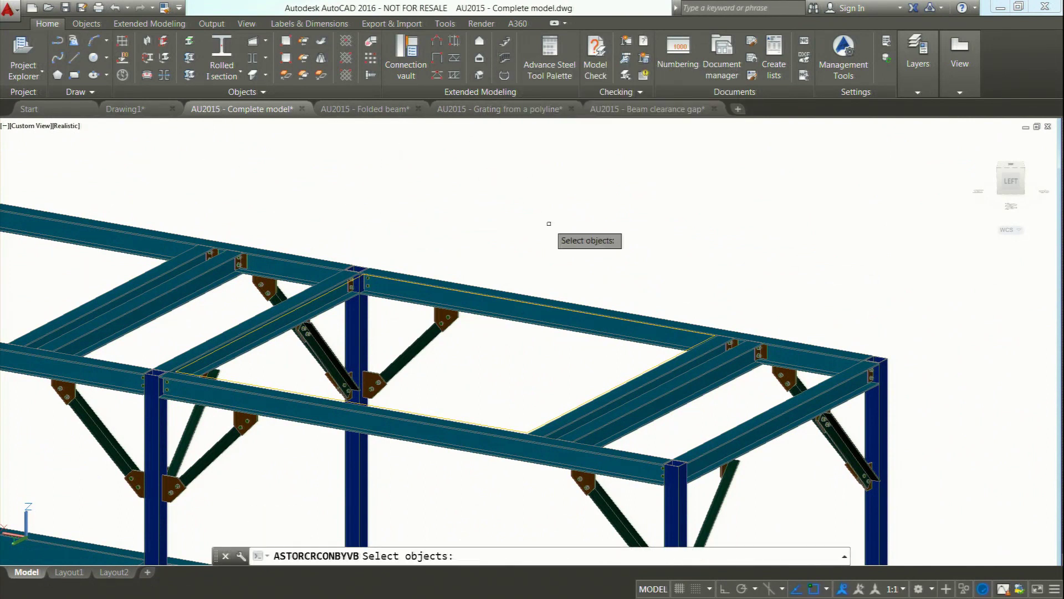
click(530, 306)
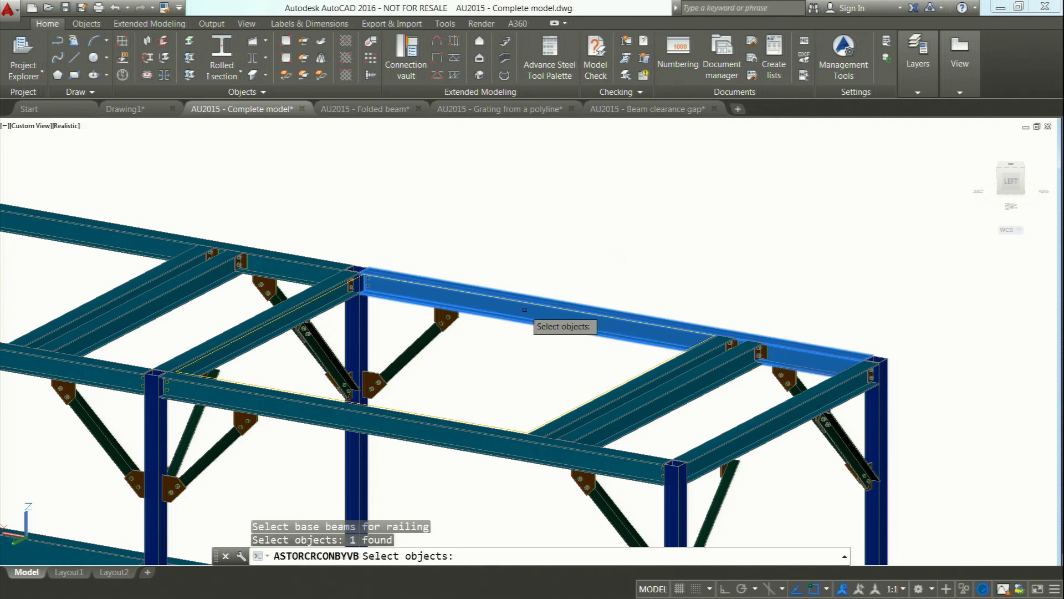
click(776, 431)
click(517, 443)
key(Return)
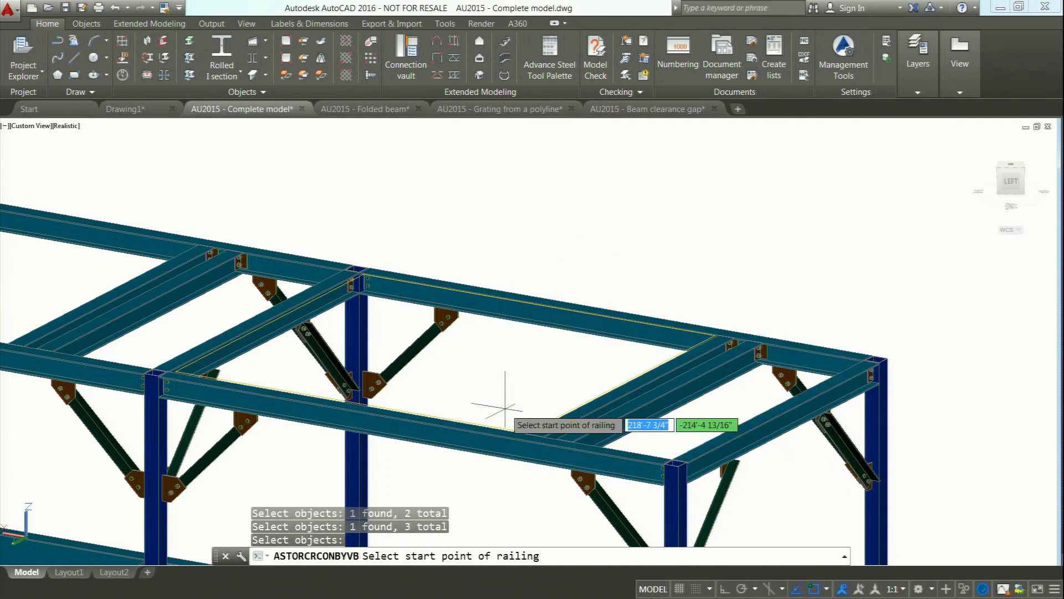
Create the railing from the node at the rear beam's inner end to the front beam's midpoint, without a nosing point
shift+right_click(505, 408)
click(556, 306)
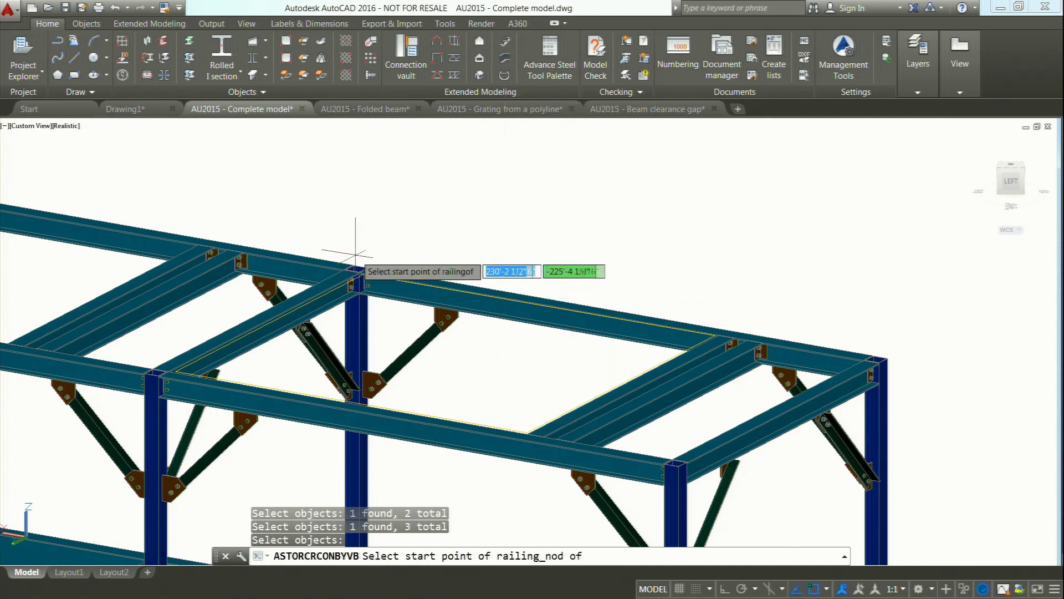
click(357, 275)
shift+right_click(469, 237)
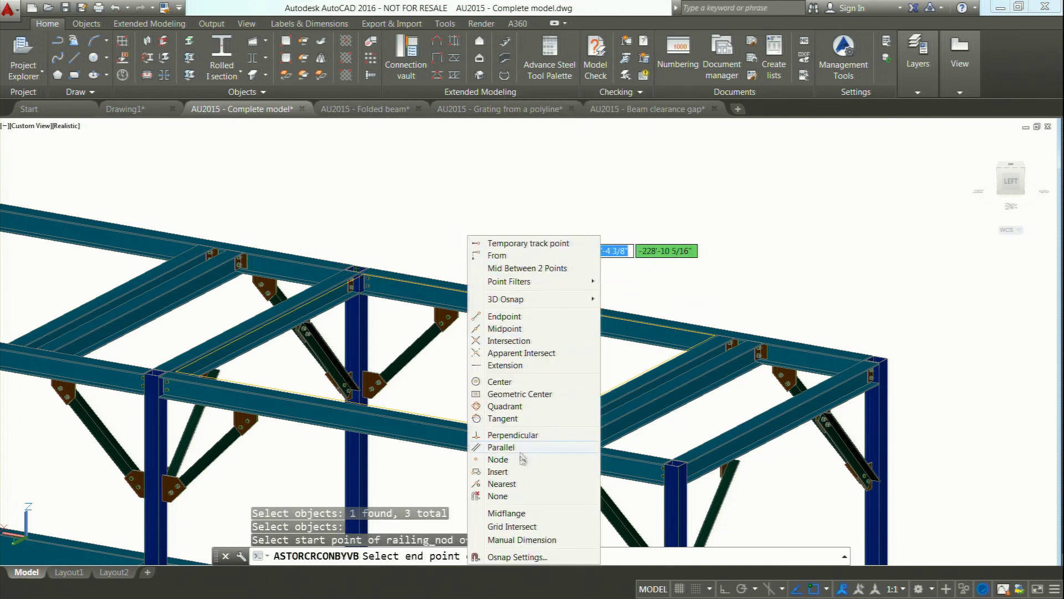
click(504, 328)
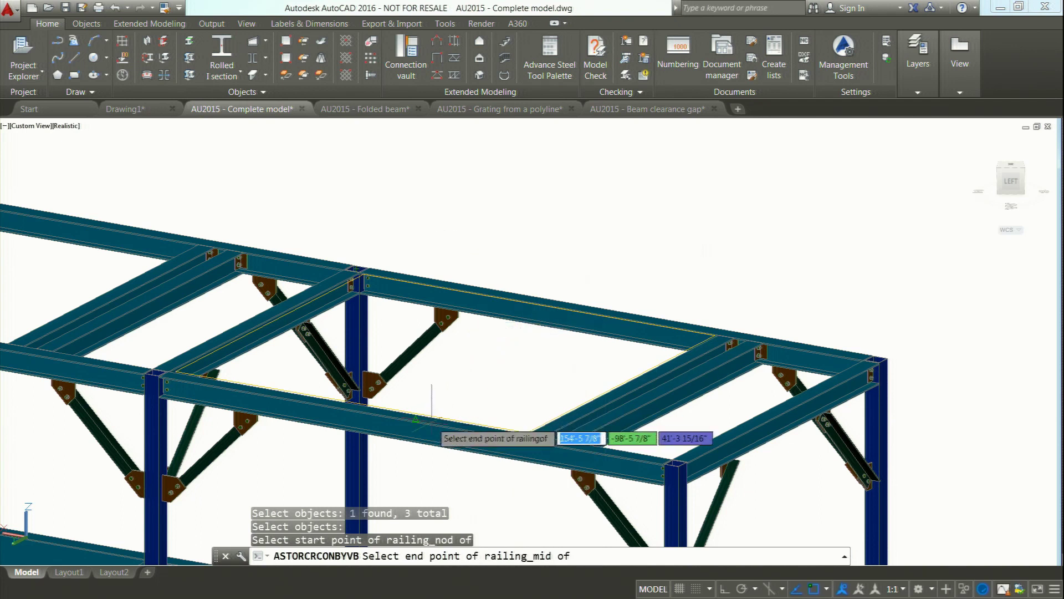
click(431, 419)
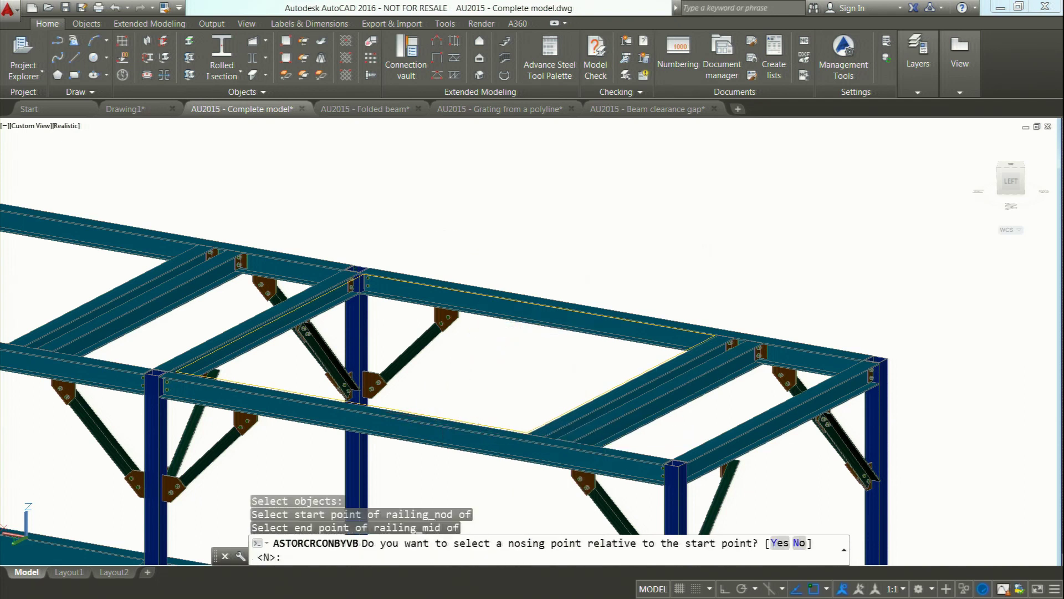
key(Return)
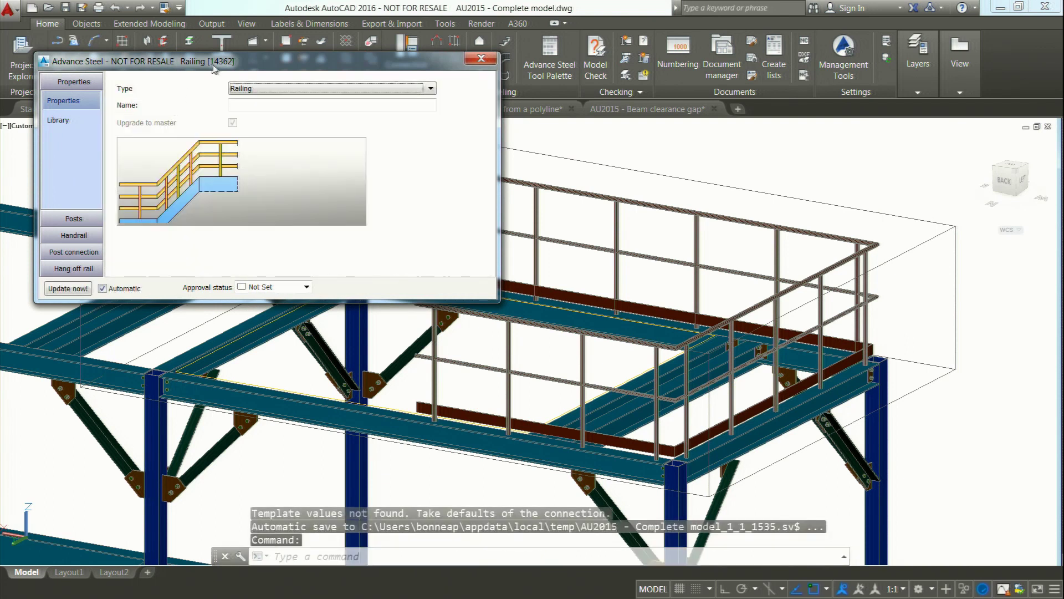
Show the railing's post settings and set the offset along the rail axis to 5" for post 4
drag(215, 66, 223, 99)
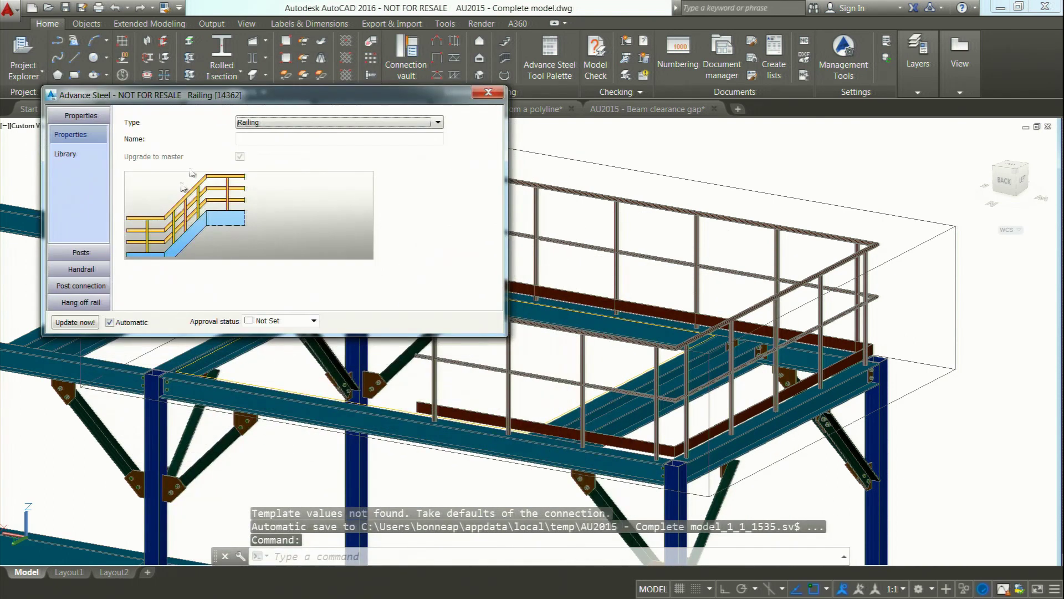
click(100, 254)
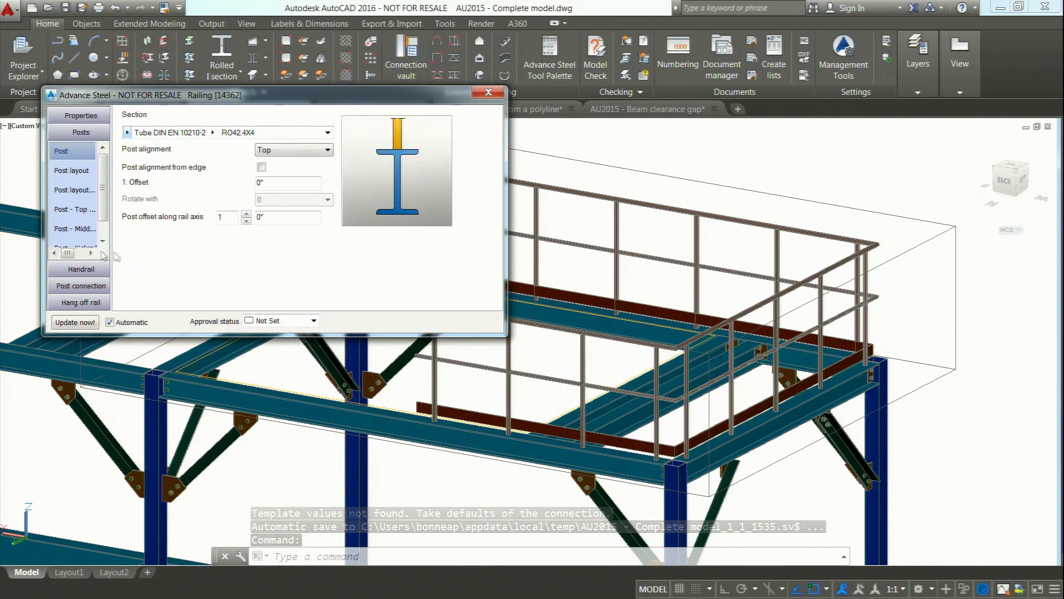
click(246, 214)
click(246, 214)
click(246, 214)
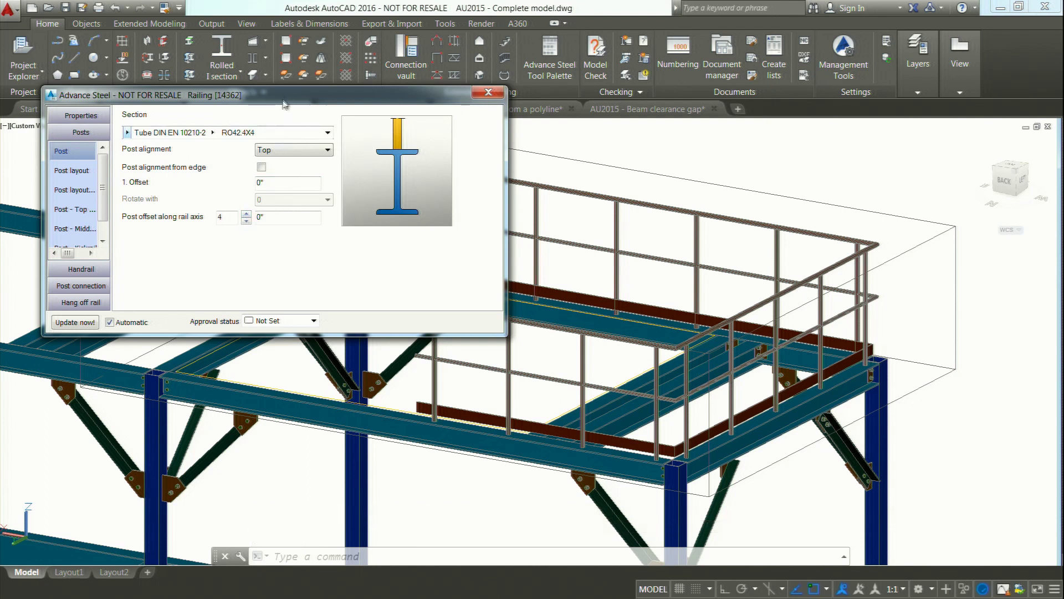
drag(282, 95, 263, 297)
click(250, 417)
text(5)
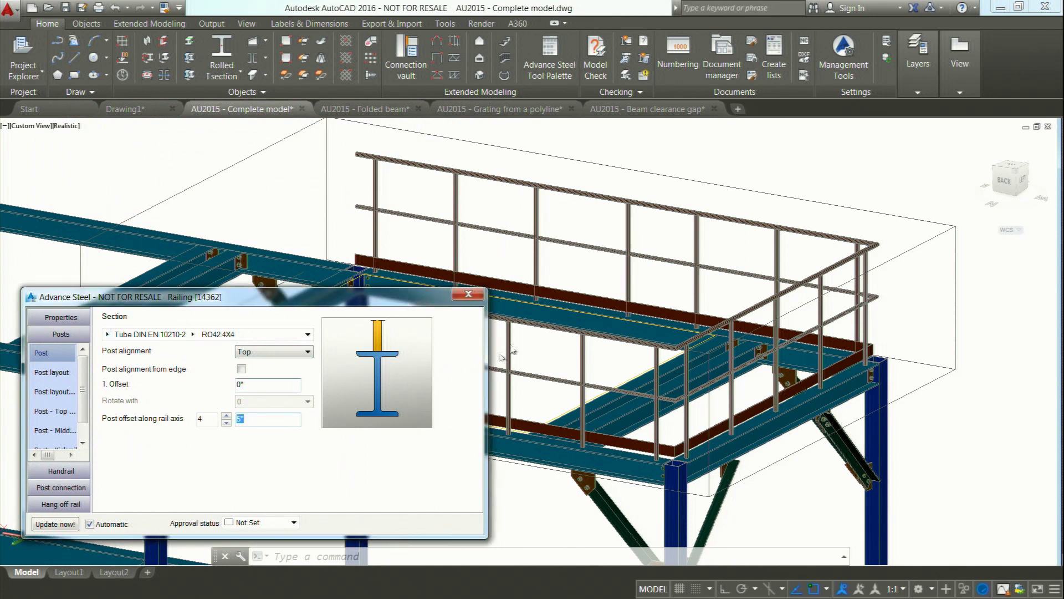
Set the offset along the rail axis to -2" for post 5 and close the railing properties
click(245, 412)
click(226, 415)
text(-2)
key(Return)
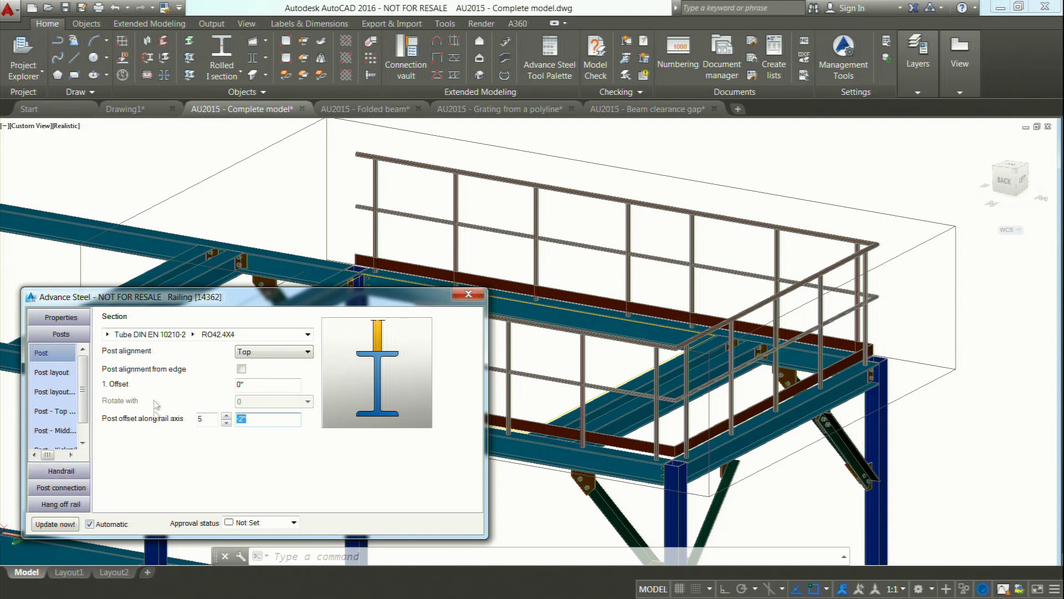
click(468, 294)
Stretch the railing's end grip point from the front beam's midpoint to the beam's far end at the column
scroll(373, 444, up, 10)
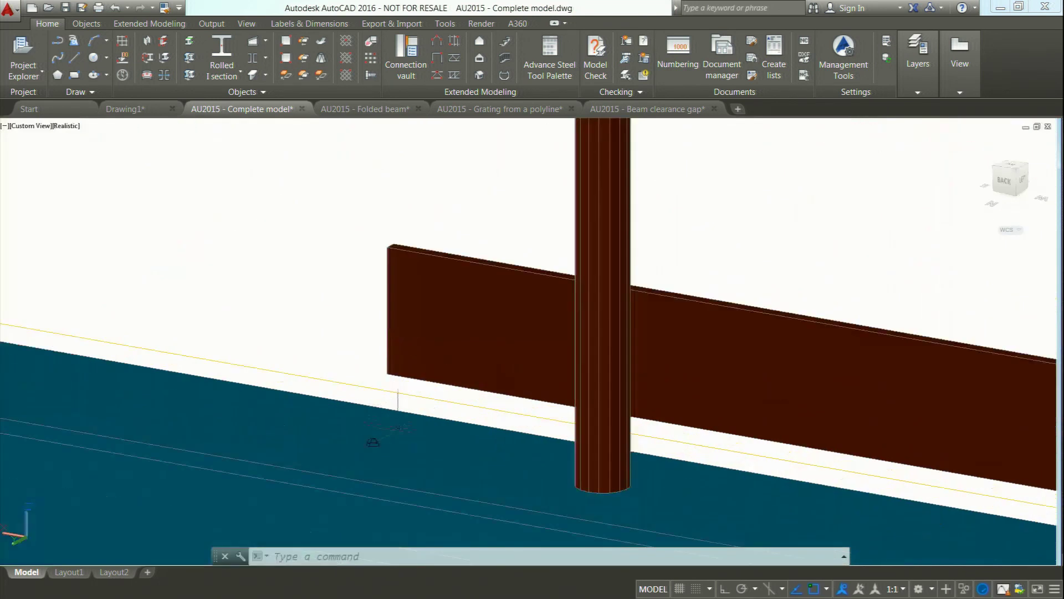
key(Escape)
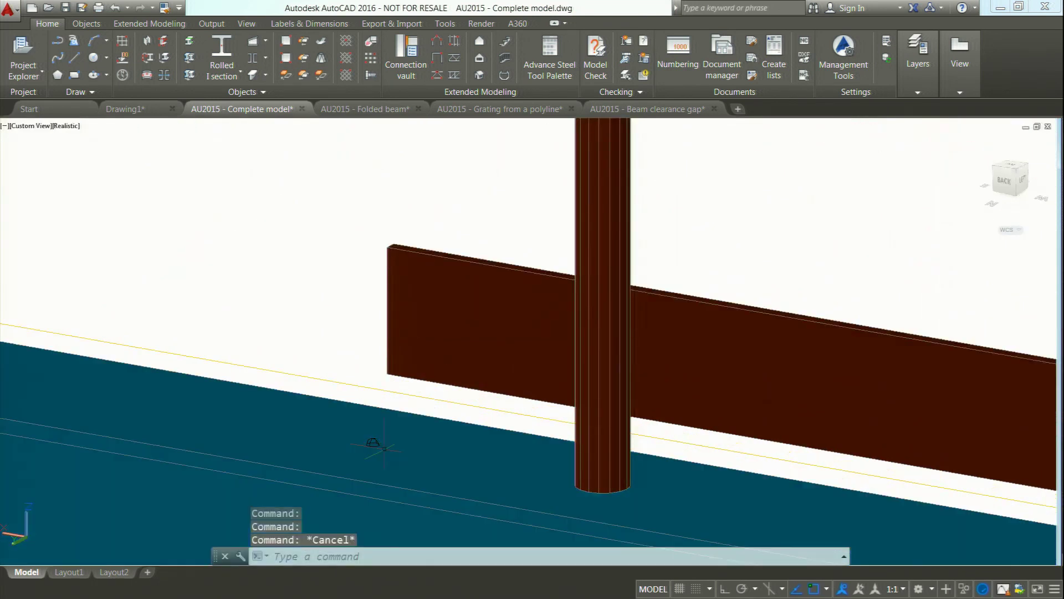
scroll(363, 438, up, 3)
click(361, 438)
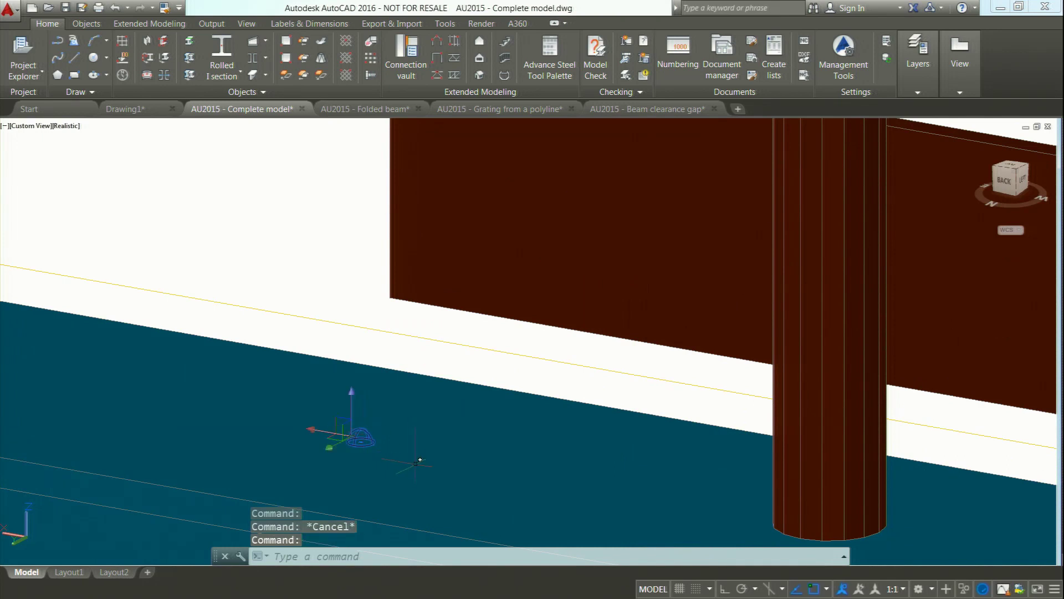
click(377, 445)
scroll(293, 432, down, 8)
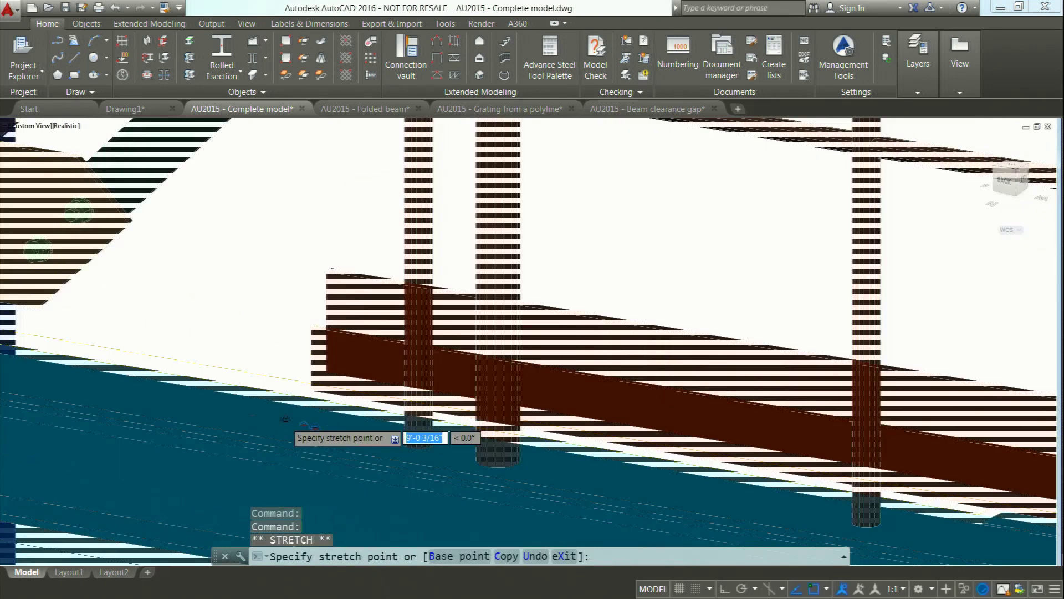
scroll(278, 416, down, 3)
shift+middle_drag(250, 410, 202, 436)
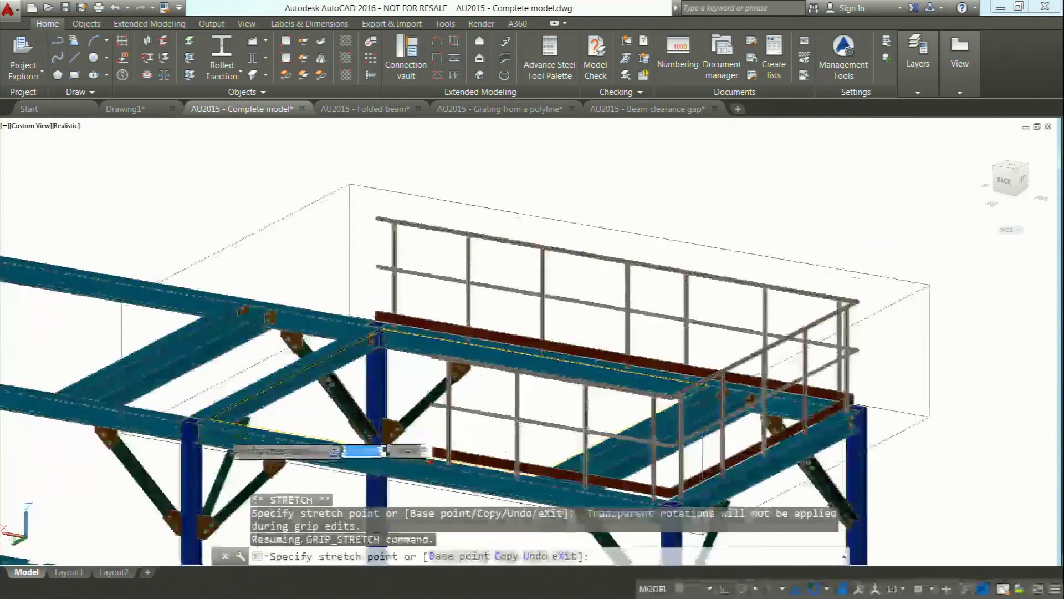
click(193, 417)
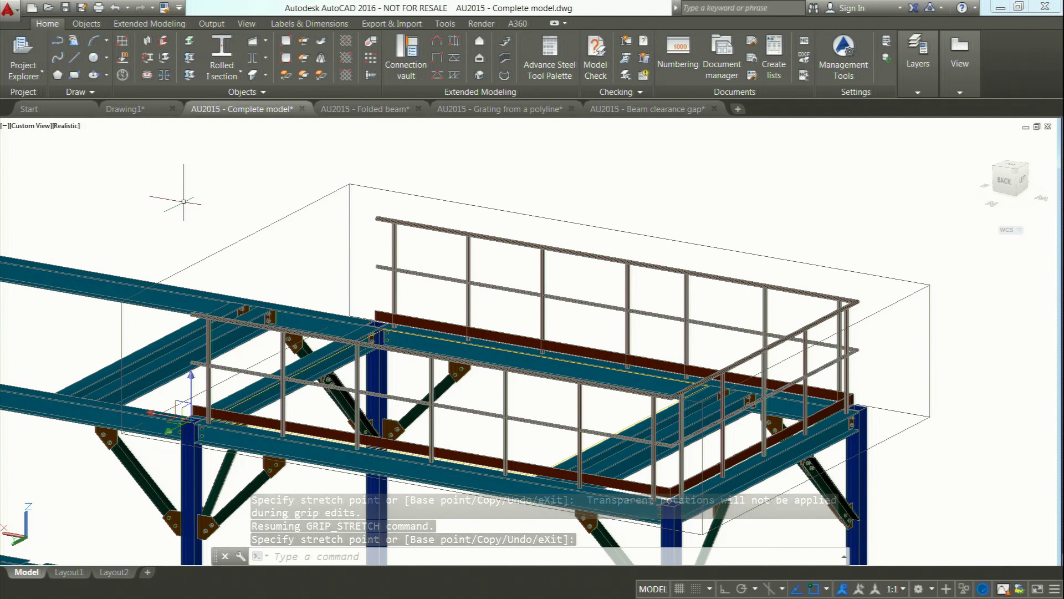
key(Escape)
key(alt+Tab)
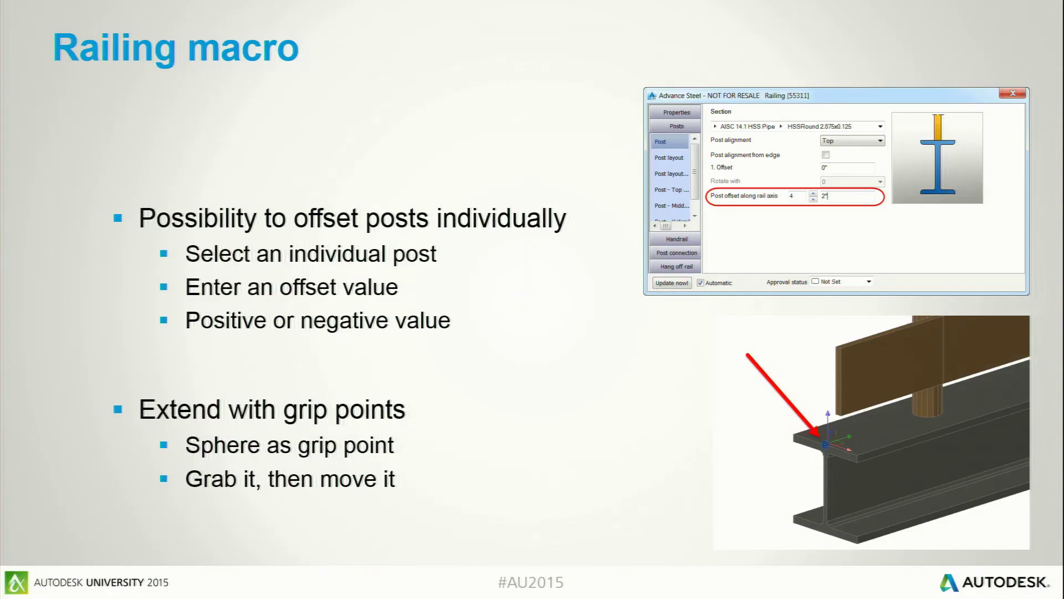
key(Right)
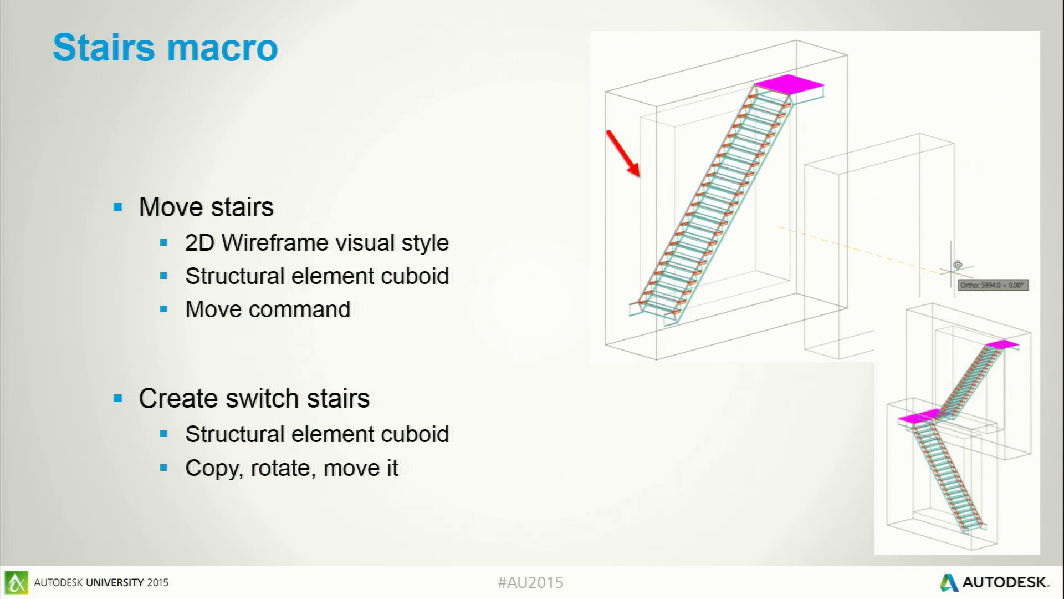